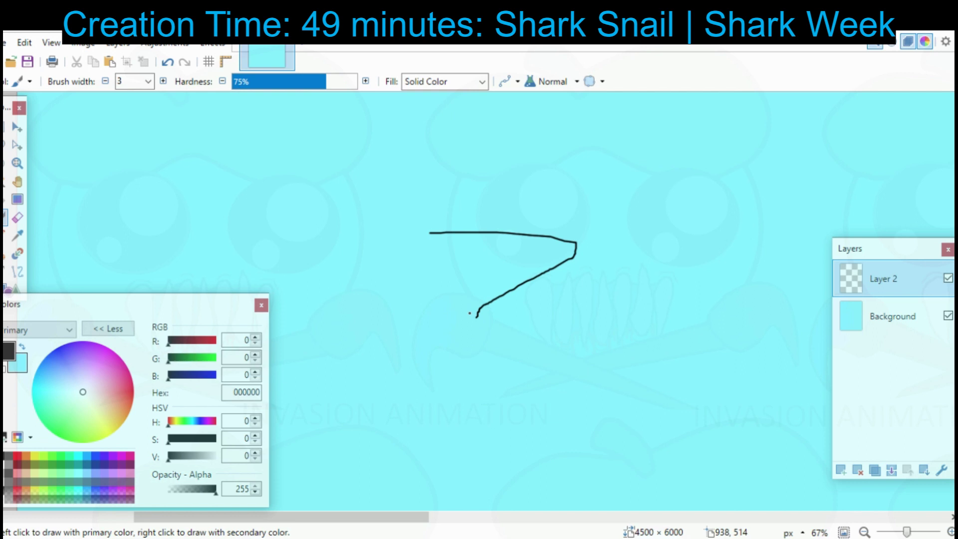
Sketch the shell's bottom curve and its rounded right edge, meeting in a small pointed notch, with a black 3 px brush on Layer 2.
mouse_move(469, 308)
mouse_down()
mouse_move(597, 414)
mouse_move(533, 303)
mouse_up()
key(ctrl+z)
mouse_move(593, 302)
mouse_down()
mouse_move(556, 291)
mouse_move(616, 346)
mouse_up()
mouse_move(594, 278)
mouse_down()
mouse_move(440, 361)
mouse_move(307, 370)
mouse_up()
drag(325, 366, 422, 458)
scroll(679, 308, down, 2)
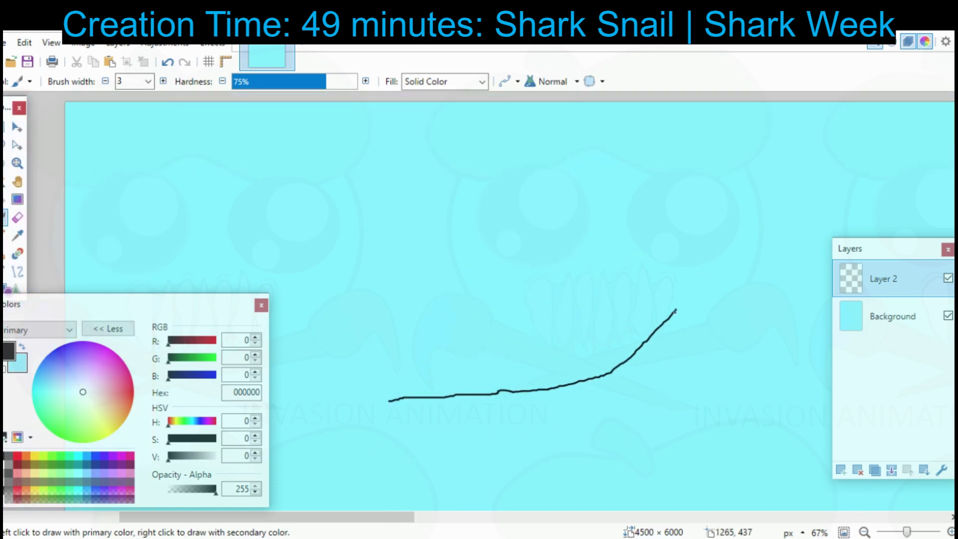
mouse_move(679, 308)
mouse_down()
mouse_move(649, 311)
mouse_move(638, 152)
mouse_move(597, 167)
mouse_up()
click(846, 516)
drag(534, 517, 188, 517)
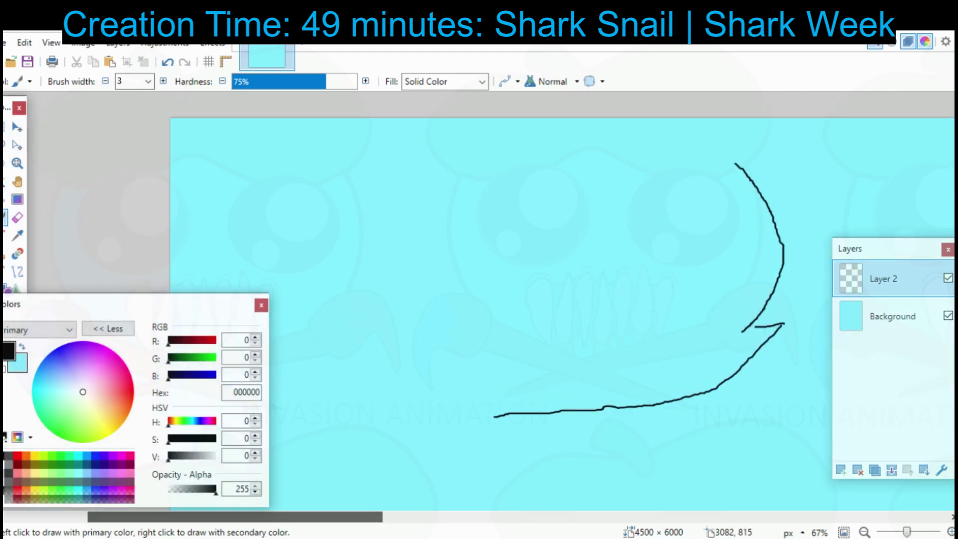
Move the sketched shell lines farther down the canvas.
click(865, 532)
click(864, 532)
click(5, 127)
mouse_move(318, 204)
mouse_down()
mouse_move(617, 387)
mouse_move(646, 452)
mouse_up()
key(m)
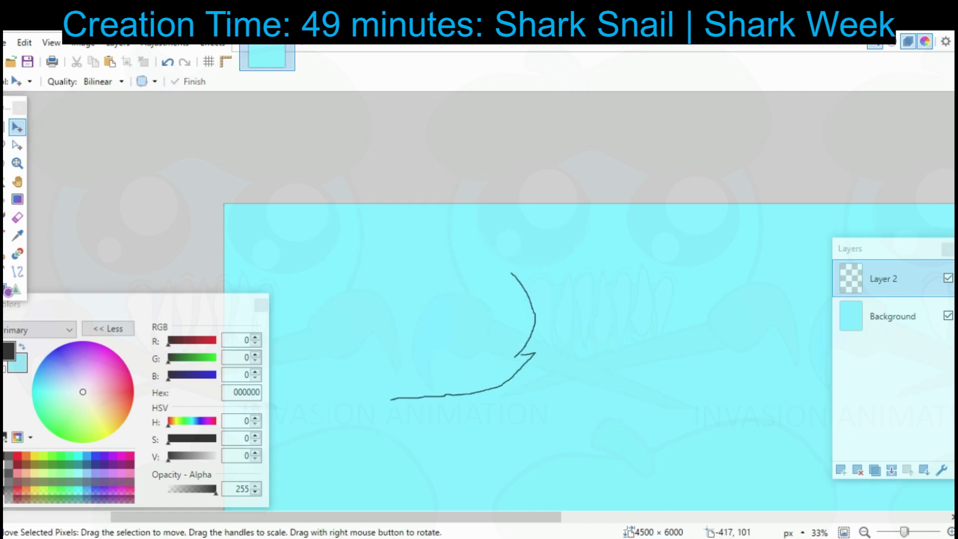
scroll(594, 362, up, 2)
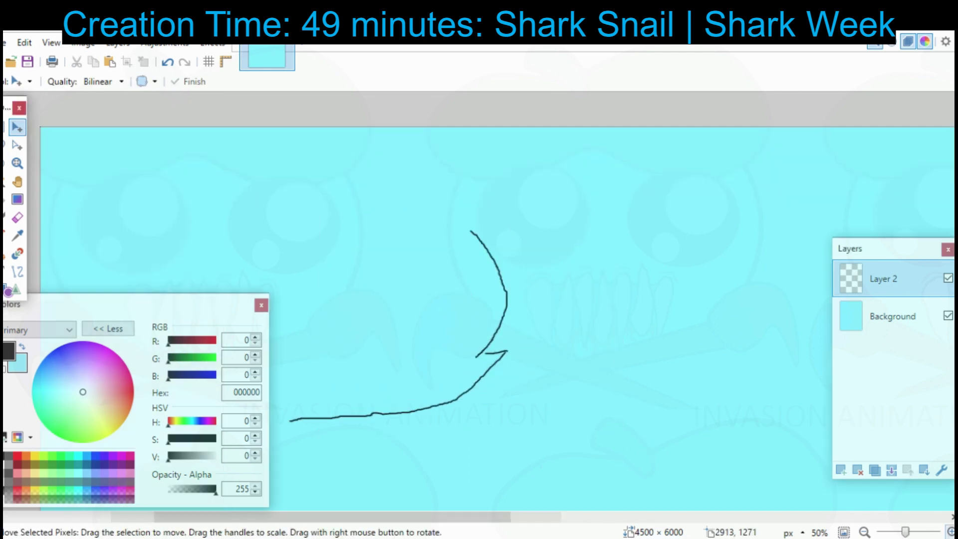
Complete the shell outline with a swept-back pointed tip and rounded left side, and draw a spiral inside it.
key(b)
mouse_move(630, 257)
mouse_down()
mouse_move(603, 229)
mouse_move(455, 174)
mouse_move(357, 185)
mouse_move(360, 203)
mouse_move(436, 269)
mouse_move(418, 266)
mouse_move(357, 343)
mouse_up()
mouse_move(365, 339)
mouse_down()
mouse_move(472, 276)
mouse_move(455, 292)
mouse_move(447, 409)
mouse_move(500, 445)
mouse_up()
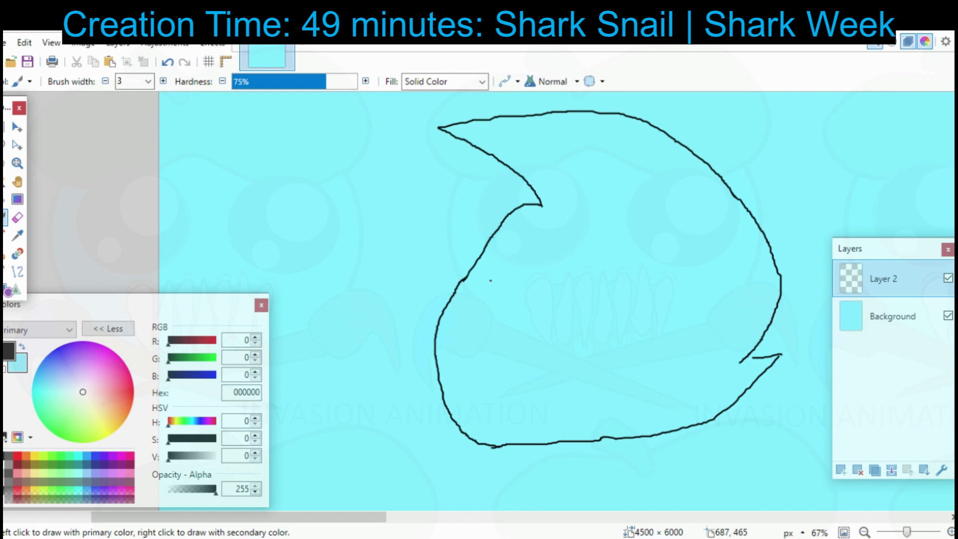
drag(562, 275, 465, 293)
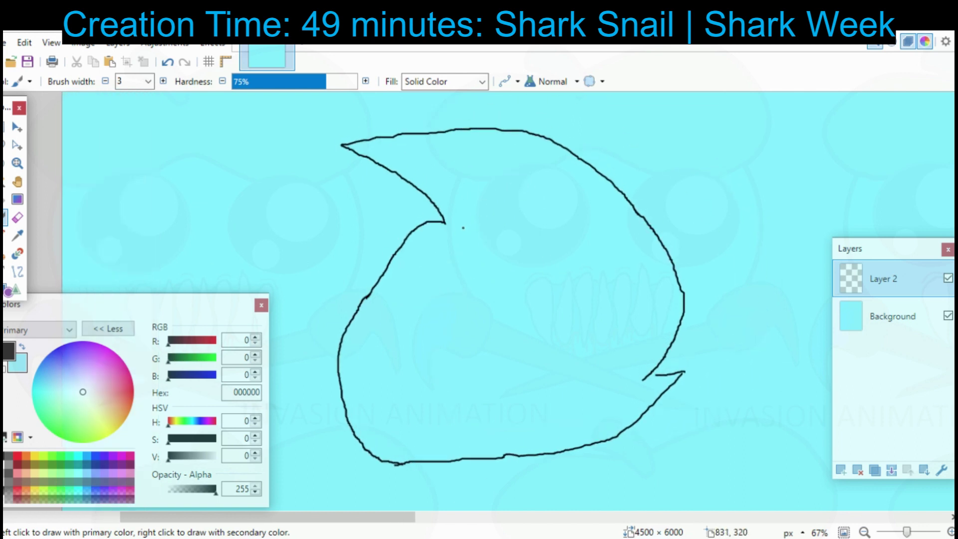
mouse_move(457, 225)
mouse_down()
mouse_move(501, 223)
mouse_move(604, 303)
mouse_move(541, 422)
mouse_move(419, 408)
mouse_move(400, 301)
mouse_move(506, 268)
mouse_move(536, 386)
mouse_move(468, 385)
mouse_move(449, 318)
mouse_move(502, 306)
mouse_move(510, 372)
mouse_up()
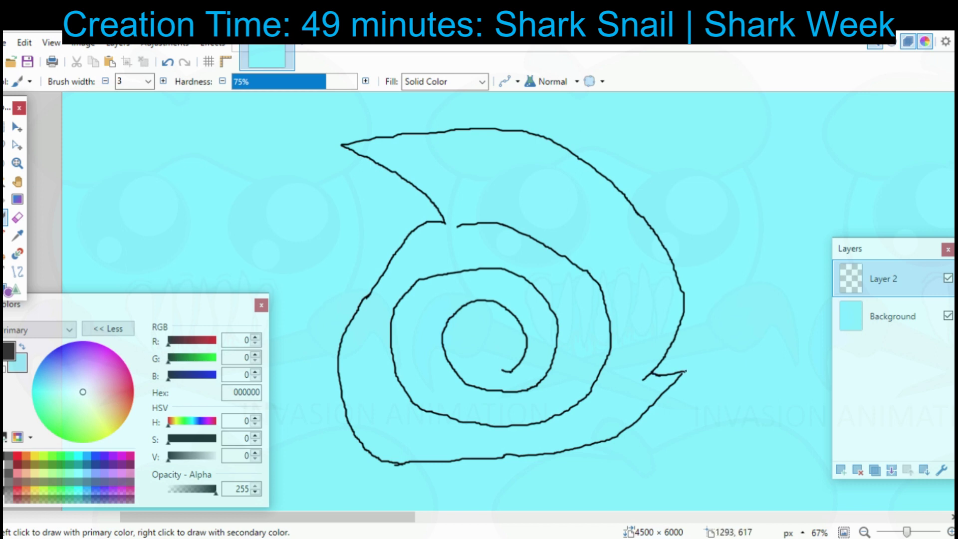
mouse_move(653, 294)
mouse_down()
mouse_move(326, 241)
mouse_move(389, 268)
mouse_up()
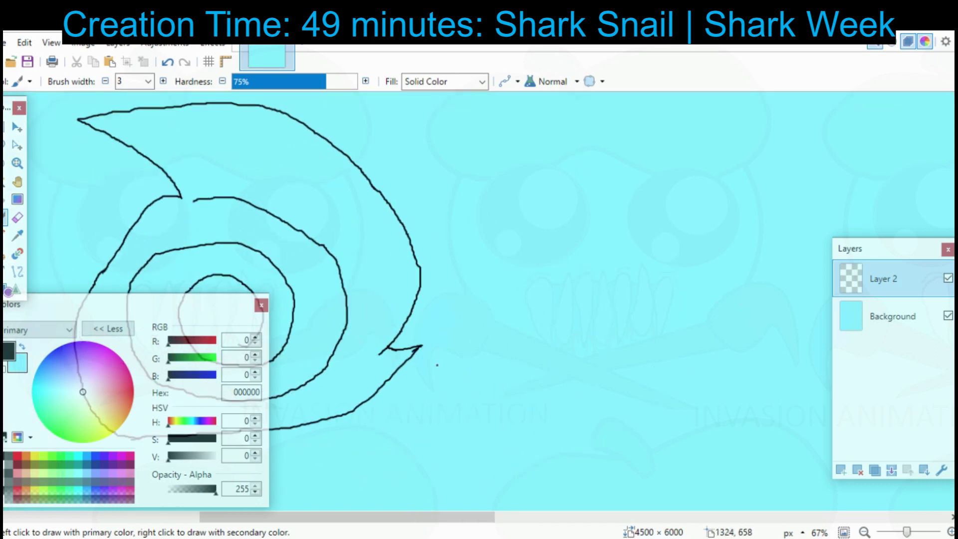
Start the neck with a short line rising from the notch on the shell's right edge.
mouse_move(438, 365)
mouse_down()
mouse_move(542, 384)
mouse_move(462, 347)
mouse_up()
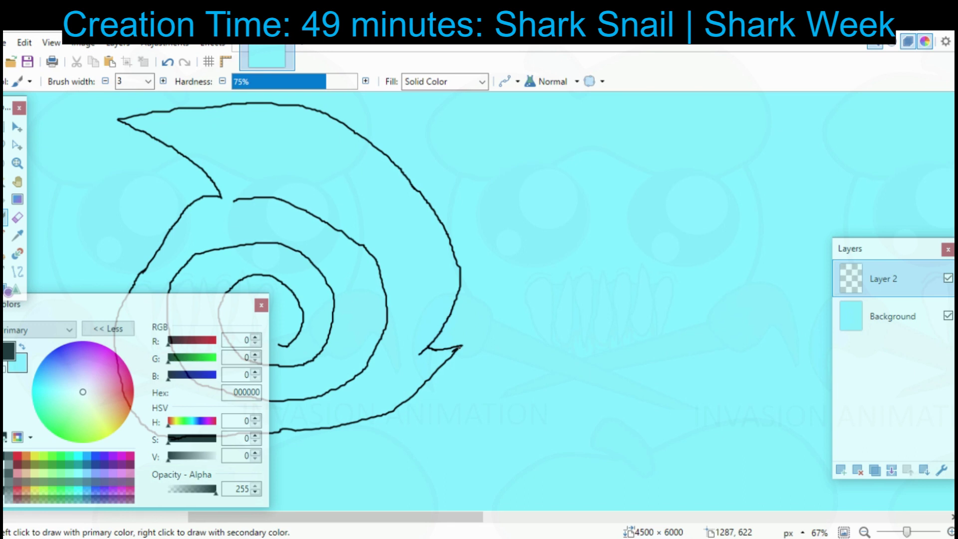
drag(499, 341, 454, 331)
click(951, 532)
mouse_move(620, 321)
mouse_down()
mouse_move(615, 231)
mouse_move(585, 281)
mouse_up()
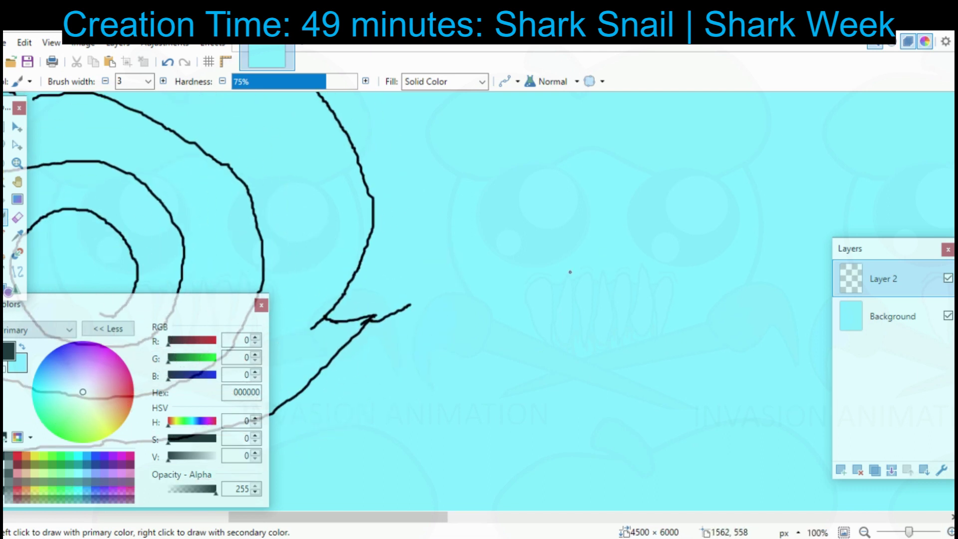
Draw the hammerhead's sagging top edge and its left end with a round eye.
mouse_move(497, 257)
mouse_down()
mouse_move(556, 282)
mouse_move(642, 257)
mouse_up()
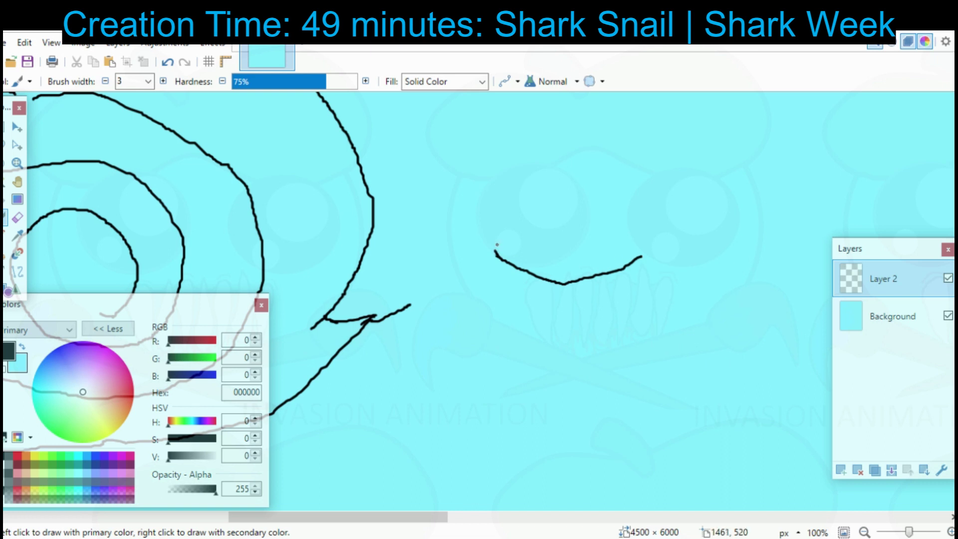
mouse_move(501, 239)
mouse_down()
mouse_move(483, 224)
mouse_move(462, 234)
mouse_move(480, 247)
mouse_move(474, 212)
mouse_move(416, 253)
mouse_move(457, 250)
mouse_up()
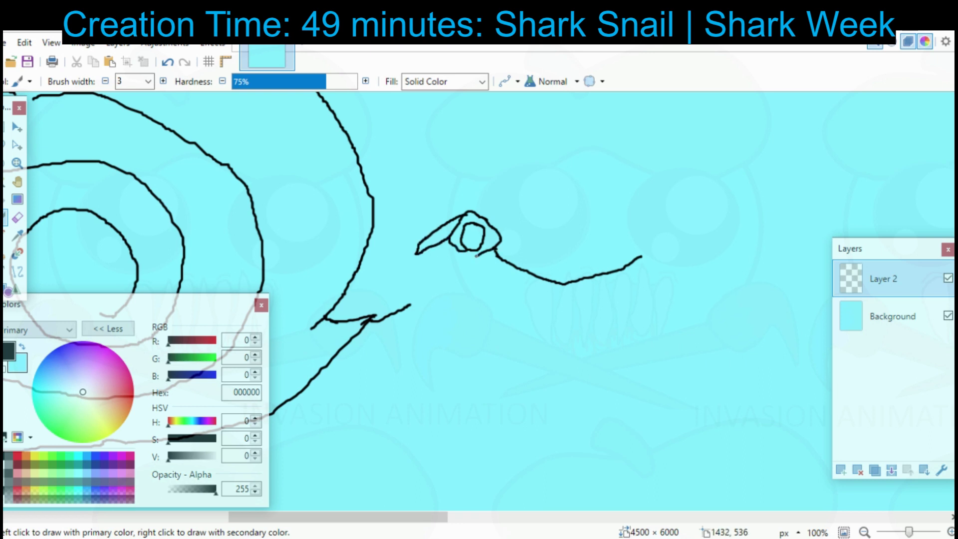
mouse_move(469, 255)
mouse_down()
mouse_move(437, 271)
mouse_move(417, 254)
mouse_up()
Draw the hammerhead's right end with an oval eye and an elongated side extending back toward the middle.
mouse_move(616, 247)
mouse_down()
mouse_move(554, 274)
mouse_move(618, 300)
mouse_move(603, 302)
mouse_move(601, 289)
mouse_move(625, 266)
mouse_move(644, 290)
mouse_move(627, 316)
mouse_move(603, 301)
mouse_move(633, 284)
mouse_up()
drag(632, 325, 629, 326)
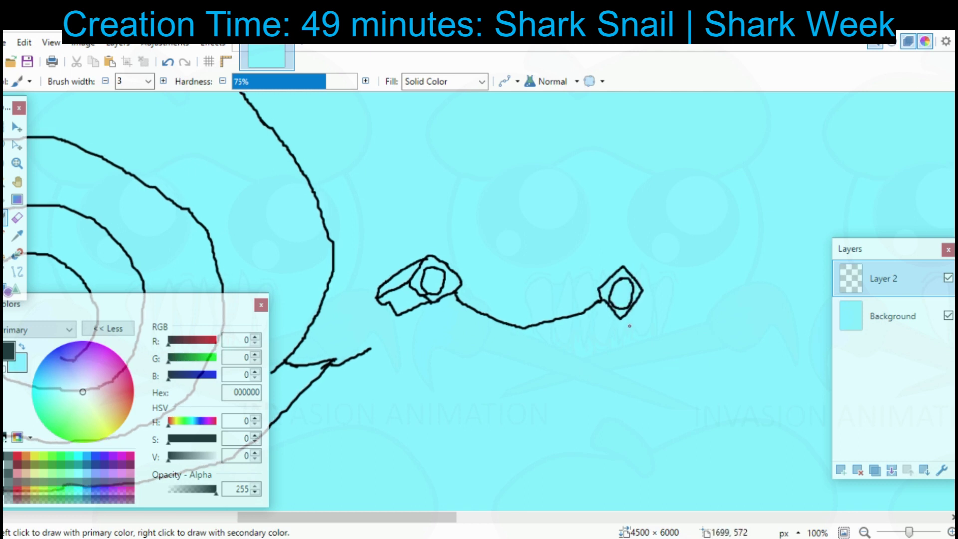
mouse_move(622, 268)
mouse_down()
mouse_move(562, 298)
mouse_move(570, 308)
mouse_up()
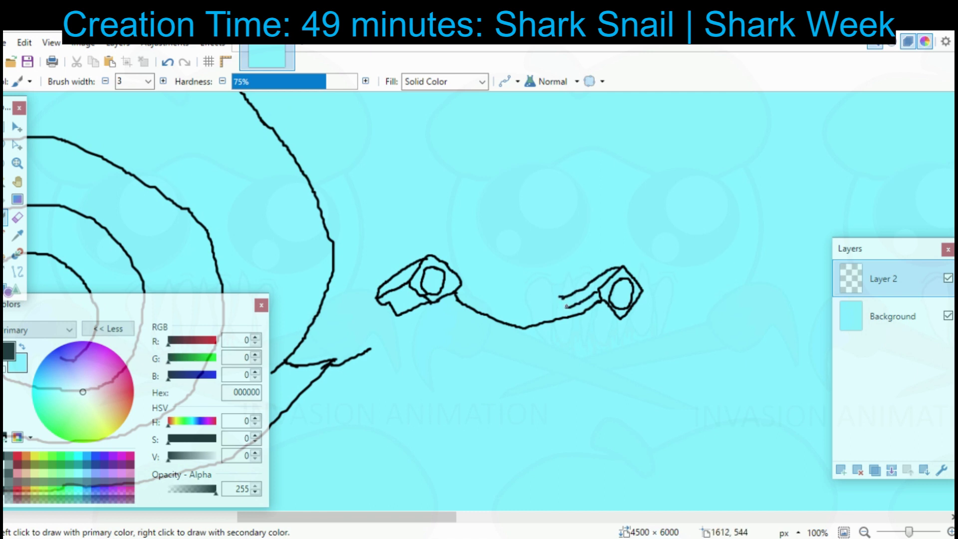
drag(553, 314, 603, 303)
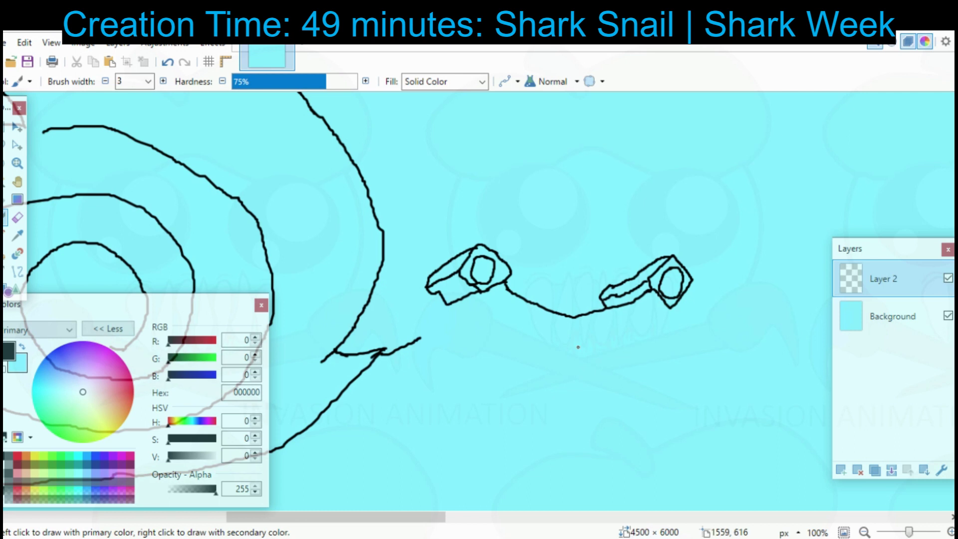
Draw the hammerhead's lower edge between both ends and connect the neck line to the head.
drag(480, 291, 507, 323)
drag(670, 306, 637, 324)
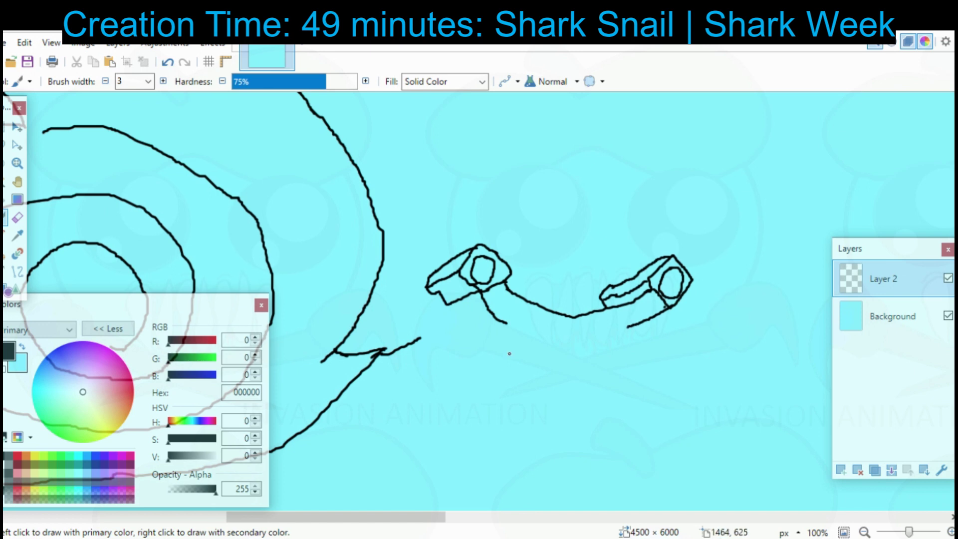
mouse_move(506, 323)
mouse_down()
mouse_move(550, 337)
mouse_move(615, 331)
mouse_up()
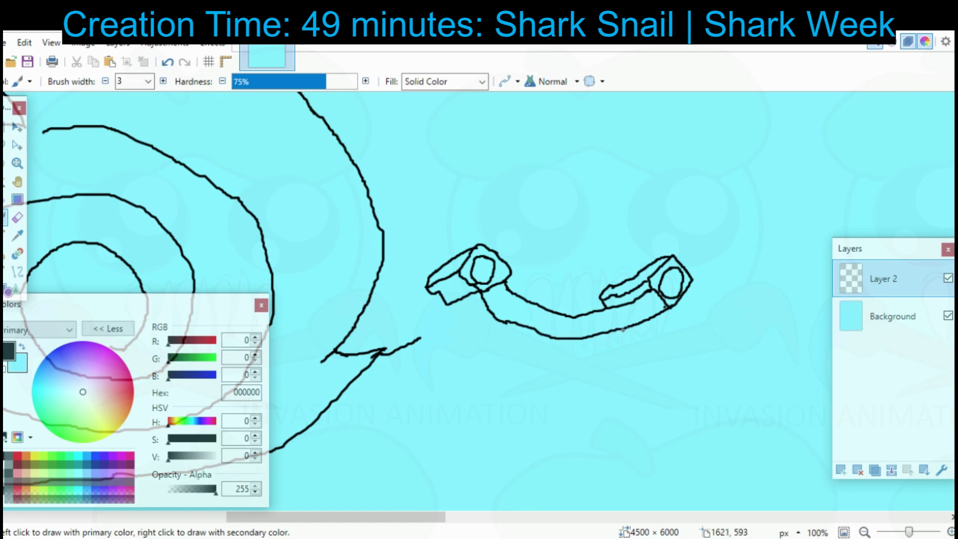
drag(490, 313, 405, 342)
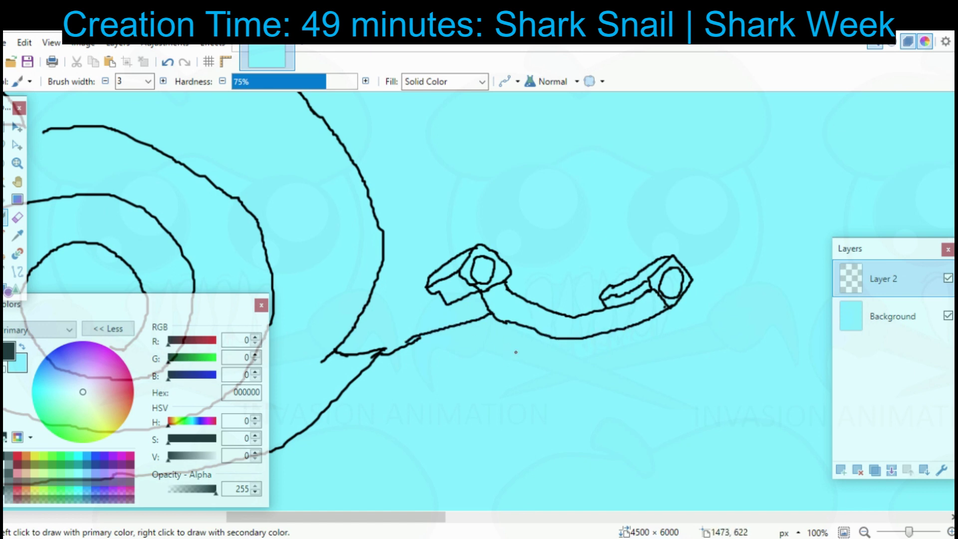
Draw a downturned crescent mouth under the head and a short line joining the left end to the neck.
drag(511, 350, 587, 367)
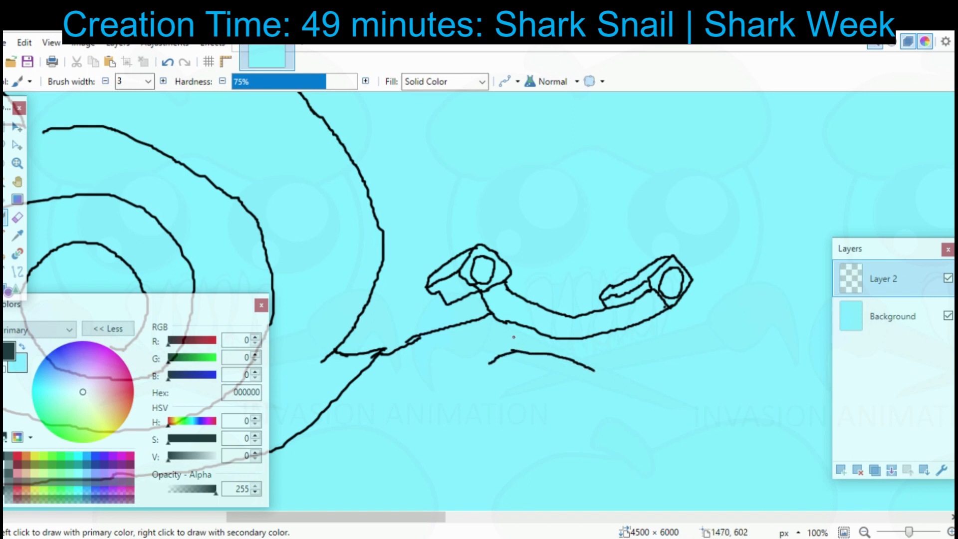
mouse_move(500, 338)
mouse_down()
mouse_move(569, 334)
mouse_move(589, 345)
mouse_move(592, 371)
mouse_up()
mouse_move(502, 340)
mouse_down()
mouse_move(484, 368)
mouse_move(516, 374)
mouse_up()
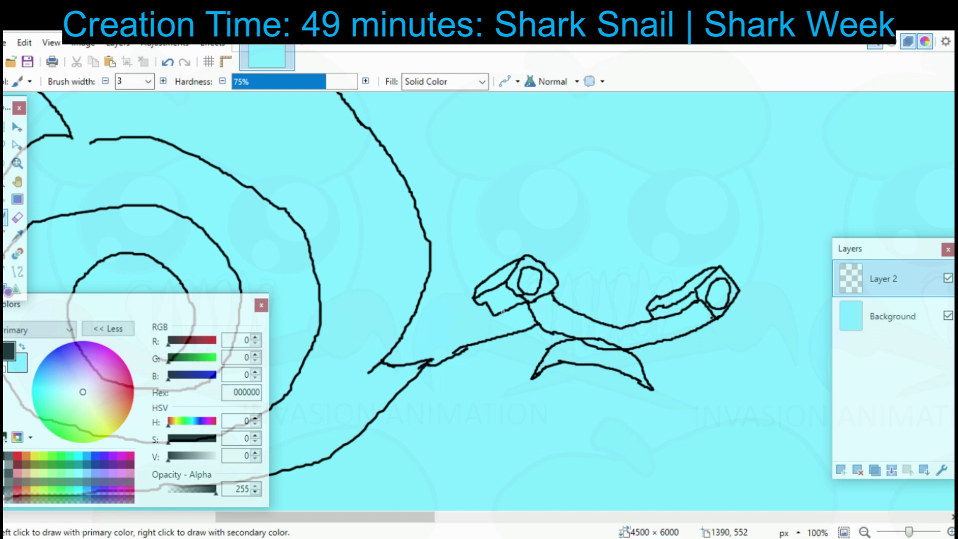
drag(512, 308, 528, 328)
Erase the inner lines in the head's left end with a 7 px eraser.
scroll(672, 348, left, 3)
scroll(698, 182, down, 2)
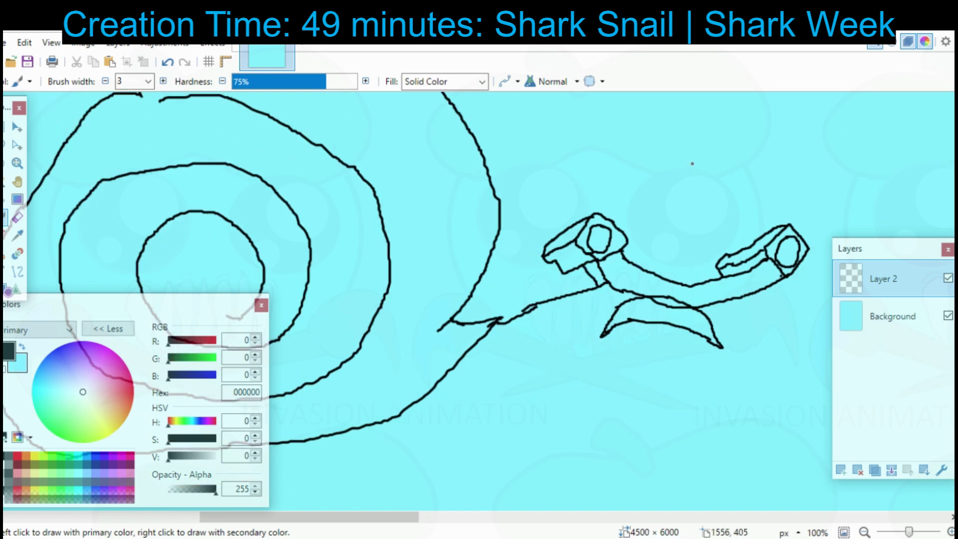
mouse_move(599, 296)
mouse_down()
mouse_move(445, 304)
mouse_move(578, 308)
mouse_up()
click(951, 532)
mouse_move(673, 291)
mouse_down()
mouse_move(437, 331)
mouse_move(330, 311)
mouse_up()
click(18, 217)
drag(224, 199, 244, 198)
click(148, 82)
click(127, 160)
mouse_move(294, 224)
mouse_down()
mouse_move(400, 257)
mouse_move(350, 274)
mouse_up()
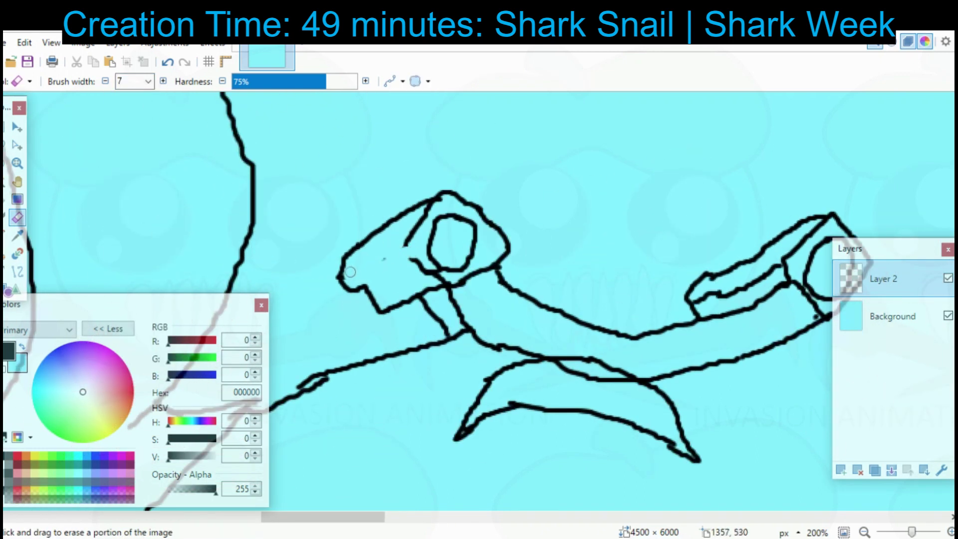
Erase the head's lower edge lines beneath the left eye and where they cross the mouth.
mouse_move(462, 279)
mouse_down()
mouse_move(453, 308)
mouse_move(472, 309)
mouse_move(451, 312)
mouse_up()
drag(519, 379, 472, 315)
mouse_move(472, 320)
mouse_down()
mouse_move(429, 302)
mouse_move(578, 356)
mouse_up()
scroll(579, 357, down, 2)
scroll(579, 357, left, 1)
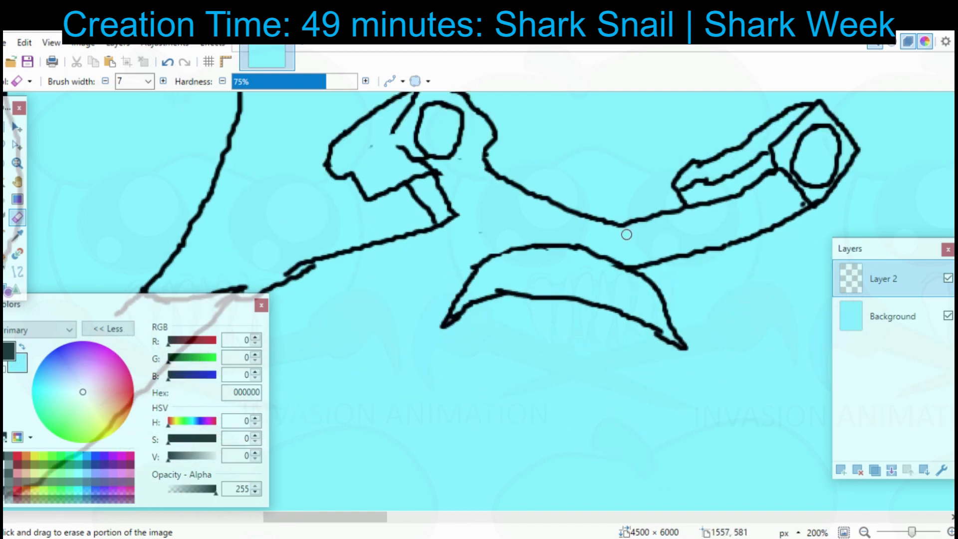
drag(625, 279, 483, 237)
Draw the right side of the jaw down to the mouth corner and a chin line below it with a 3 px brush.
click(5, 217)
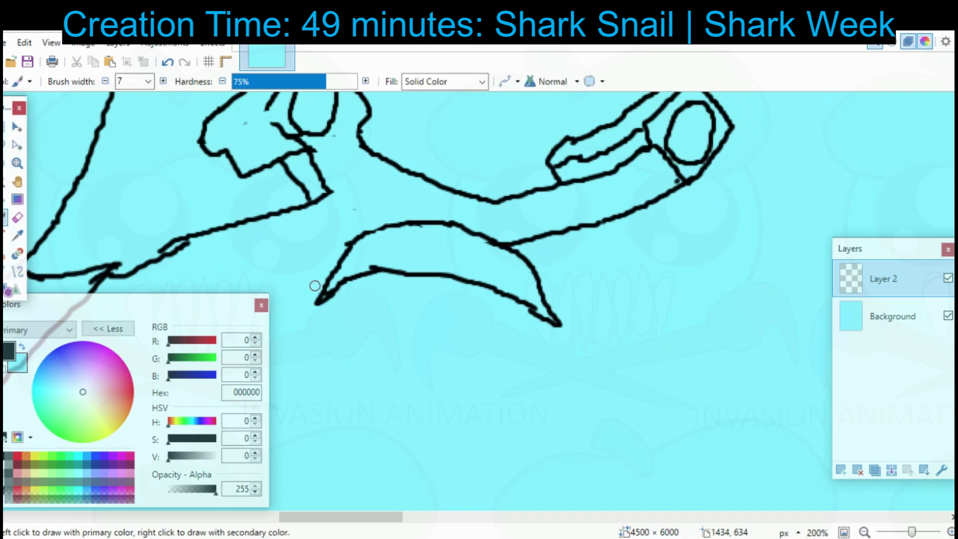
click(148, 82)
click(131, 118)
mouse_move(547, 236)
mouse_down()
mouse_move(566, 327)
mouse_move(776, 297)
mouse_move(705, 370)
mouse_up()
drag(745, 221, 527, 355)
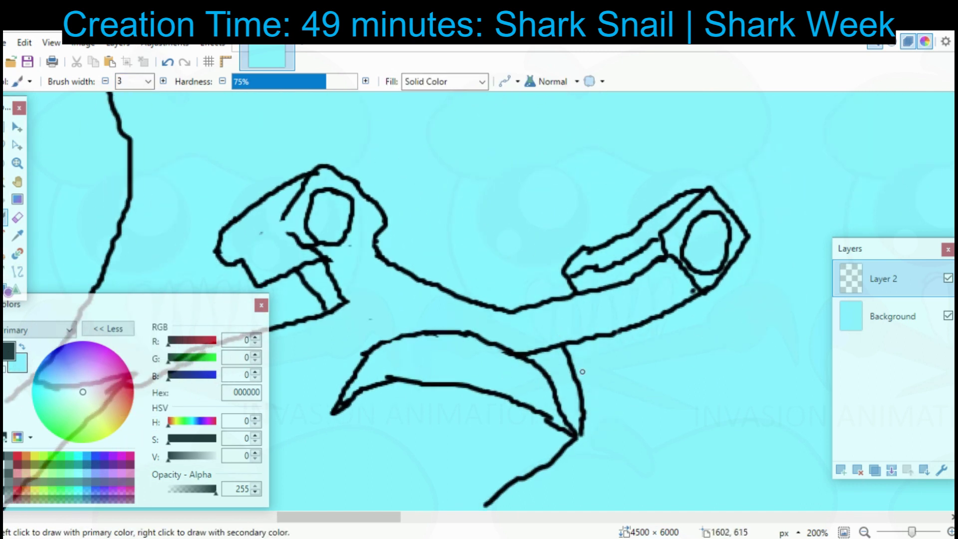
Add a short line beneath the head's left end and erase the excess line beside the left eye.
scroll(582, 372, left, 5)
scroll(450, 258, down, 1)
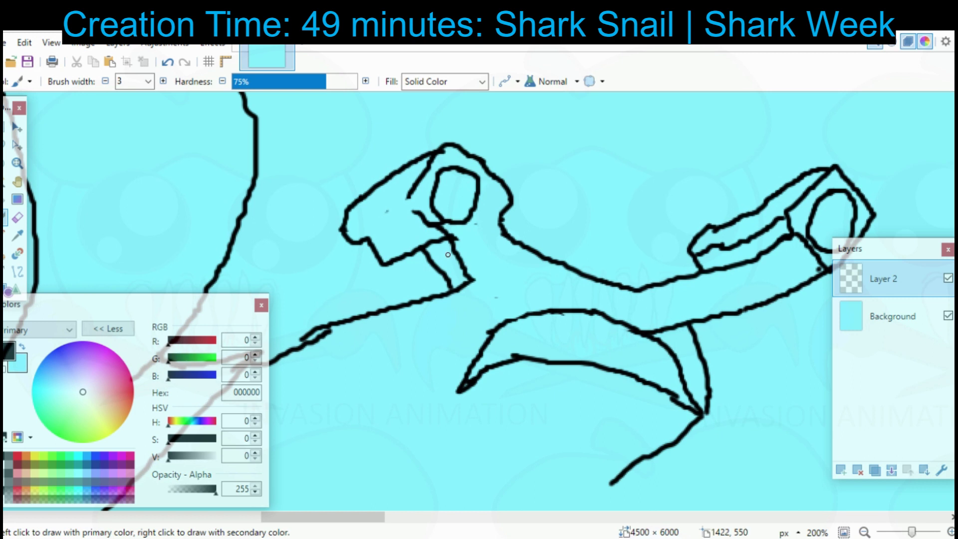
scroll(462, 245, left, 2)
scroll(462, 245, down, 1)
drag(463, 242, 478, 275)
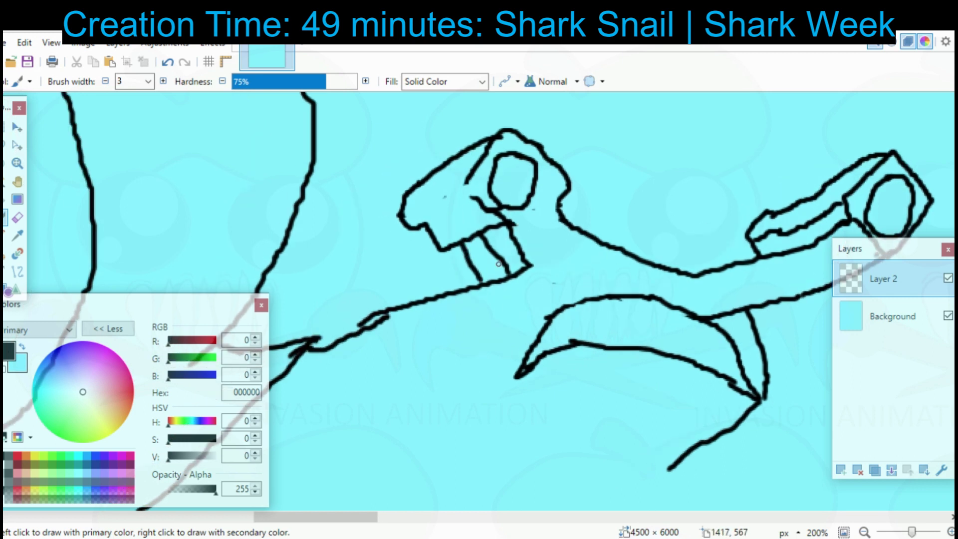
key(e)
mouse_move(516, 228)
mouse_down()
mouse_move(535, 265)
mouse_move(515, 240)
mouse_move(524, 272)
mouse_move(538, 250)
mouse_up()
Erase the stray lines beneath the left eye and the inner lines of the head's right end.
drag(449, 289, 382, 338)
key(ctrl+z)
key(ctrl+z)
mouse_move(420, 255)
mouse_down()
mouse_move(408, 251)
mouse_move(414, 260)
mouse_up()
mouse_move(757, 261)
mouse_down()
mouse_move(517, 222)
mouse_move(529, 234)
mouse_move(536, 220)
mouse_move(449, 247)
mouse_up()
key(b)
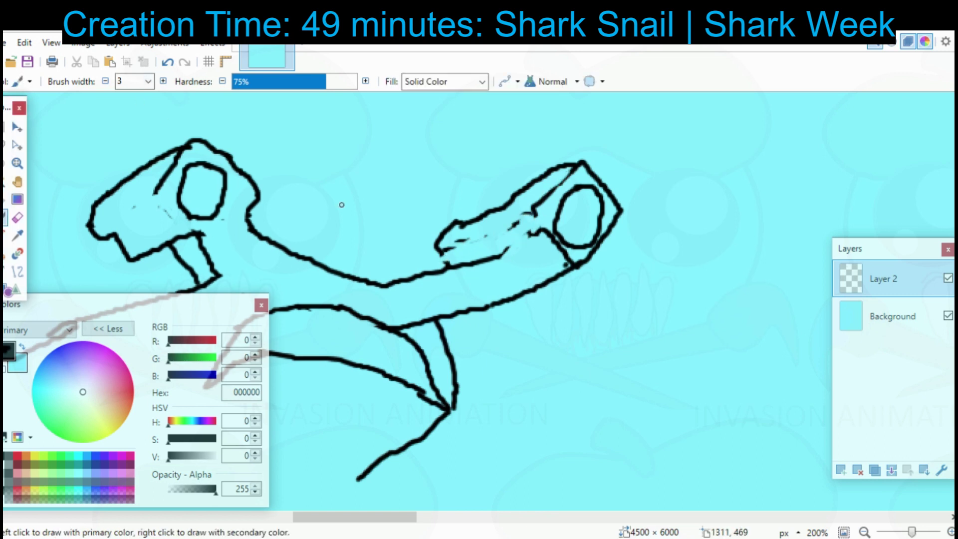
Erase the remaining inner lines of the head's right end and the overlap between head and mouth at 7 px width.
key(bracketright)
key(bracketright)
key(bracketright)
key(bracketright)
click(17, 218)
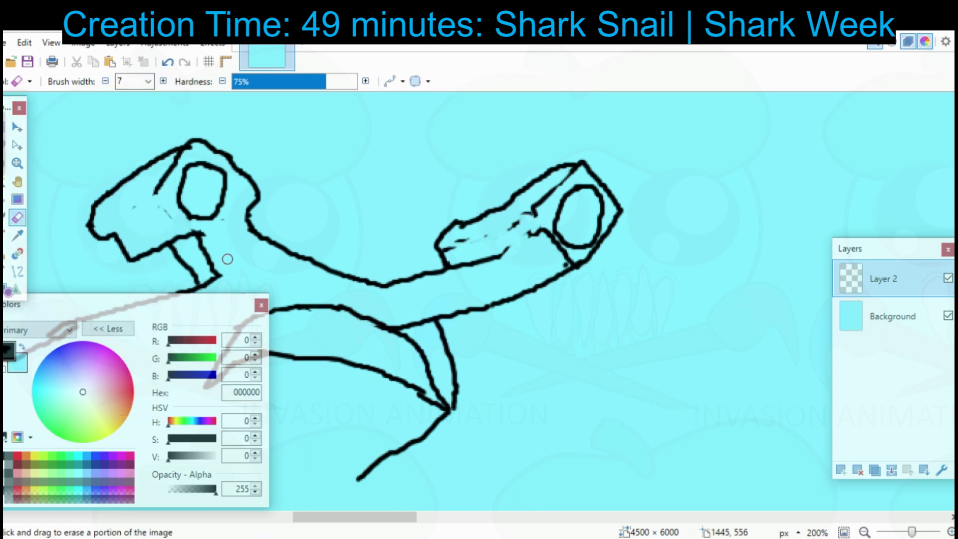
mouse_move(459, 232)
mouse_down()
mouse_move(459, 247)
mouse_move(521, 219)
mouse_move(564, 264)
mouse_up()
mouse_move(482, 266)
mouse_down()
mouse_move(586, 298)
mouse_move(583, 289)
mouse_up()
drag(527, 345, 496, 345)
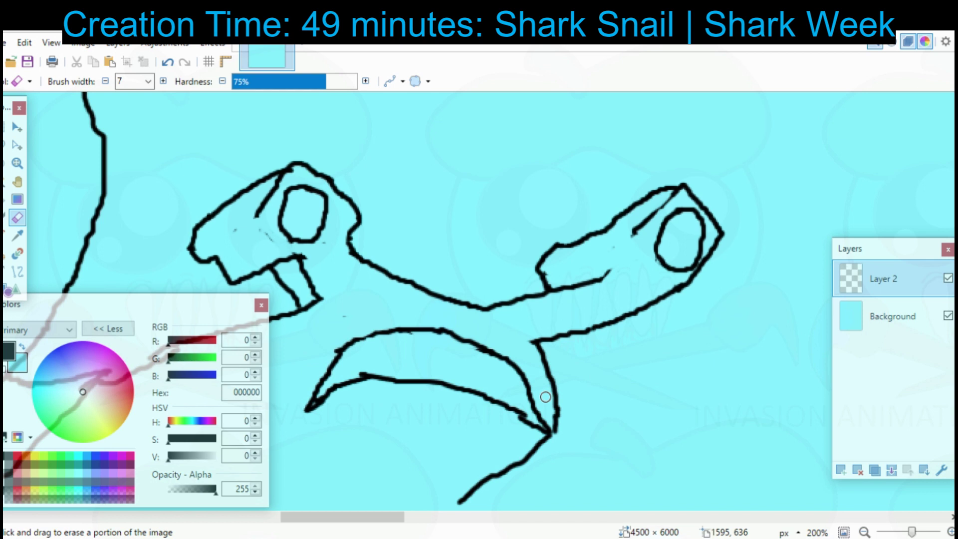
drag(438, 376, 488, 436)
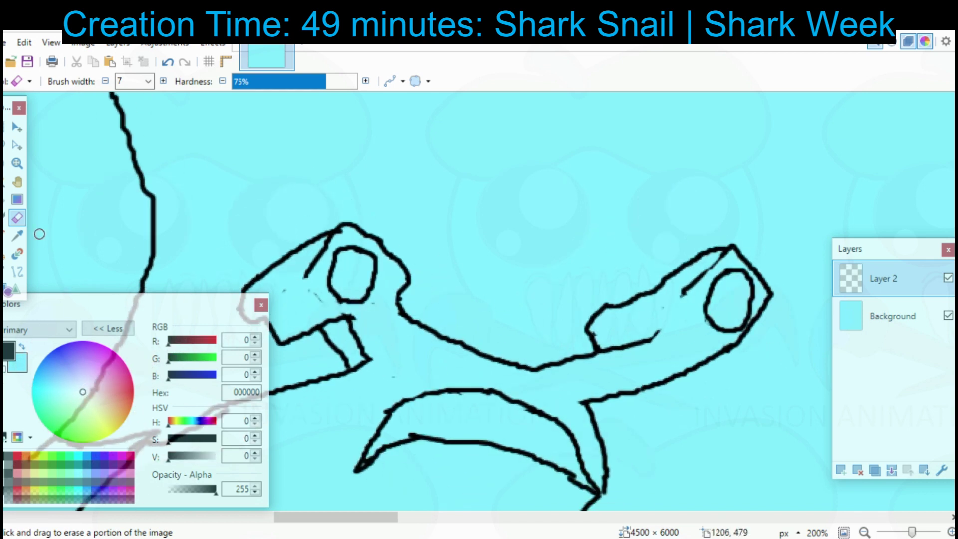
Draw two thin knobbed stalks on top of the head between the eyes with a 3 px brush.
click(5, 218)
click(148, 81)
click(129, 114)
mouse_move(439, 336)
mouse_down()
mouse_move(494, 237)
mouse_move(482, 223)
mouse_move(501, 255)
mouse_move(457, 341)
mouse_move(537, 256)
mouse_move(563, 266)
mouse_move(519, 361)
mouse_up()
mouse_move(664, 316)
mouse_down()
mouse_move(678, 301)
mouse_move(648, 266)
mouse_move(804, 213)
mouse_up()
Erase the doubled strokes where the neck line meets the shell's notch.
scroll(436, 292, down, 2)
scroll(436, 292, left, 4)
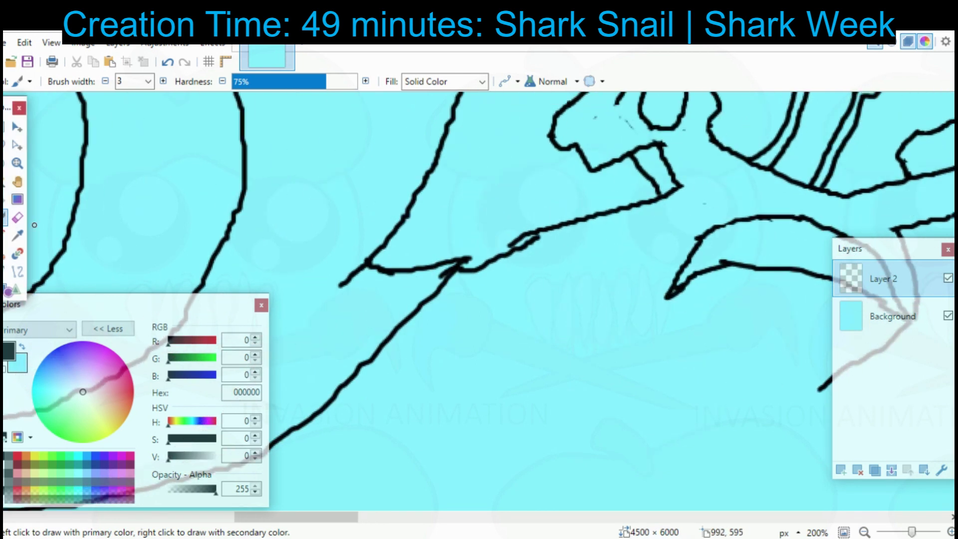
key(e)
mouse_move(449, 277)
mouse_down()
mouse_move(531, 241)
mouse_move(467, 262)
mouse_up()
key(b)
Draw the body's front curving down from the chin and a pointed foot running back to the shell's base.
scroll(413, 357, right, 4)
scroll(412, 357, up, 2)
scroll(680, 273, down, 2)
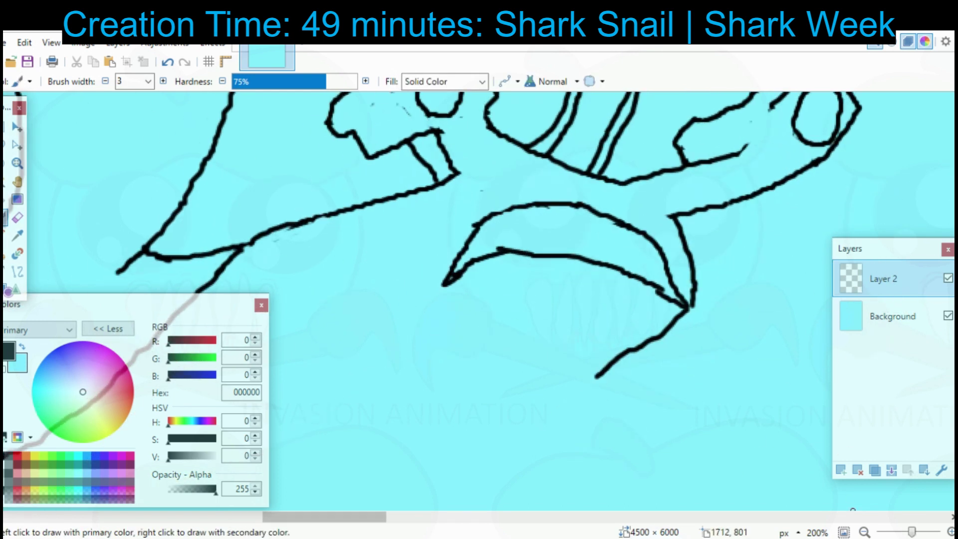
click(851, 517)
scroll(702, 387, up, 2)
drag(449, 517, 327, 517)
scroll(554, 401, down, 2)
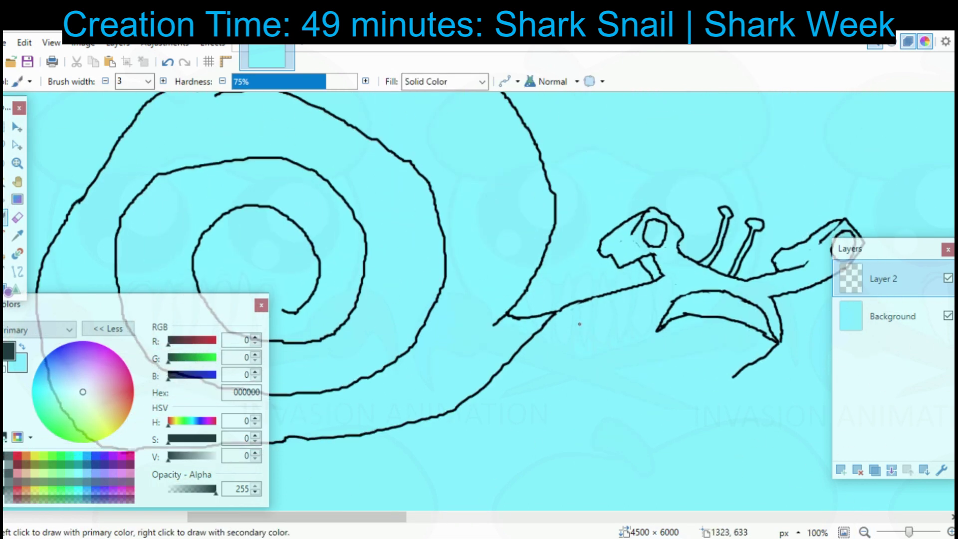
scroll(574, 322, down, 2)
mouse_move(585, 331)
mouse_down()
mouse_move(677, 384)
mouse_move(575, 372)
mouse_move(541, 356)
mouse_up()
drag(718, 310, 639, 348)
drag(546, 363, 440, 342)
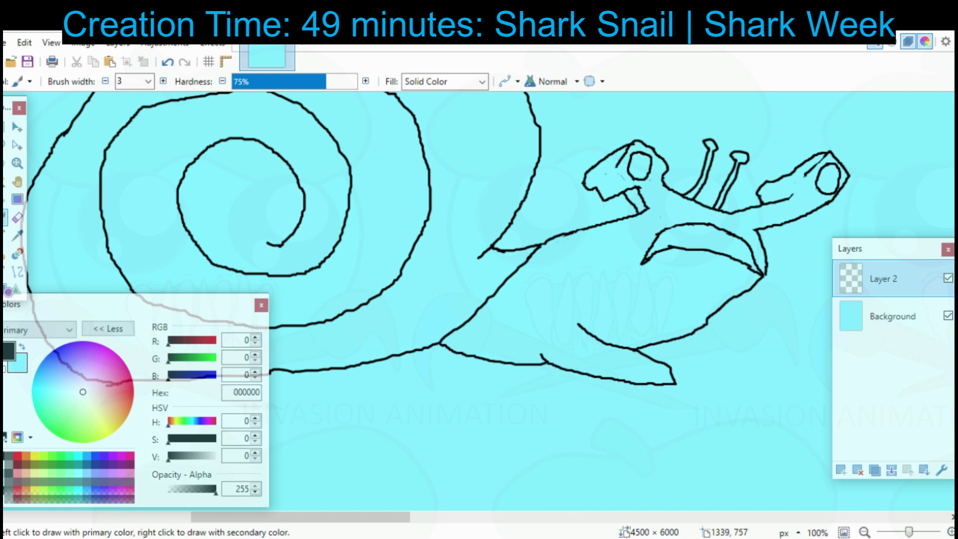
Draw a second pointed foot behind the front one and a small pointed tail sticking out behind the shell's base.
mouse_move(676, 339)
mouse_down()
mouse_move(713, 345)
mouse_move(686, 356)
mouse_move(640, 349)
mouse_up()
scroll(575, 347, up, 1)
scroll(575, 346, left, 1)
scroll(575, 345, left, 5)
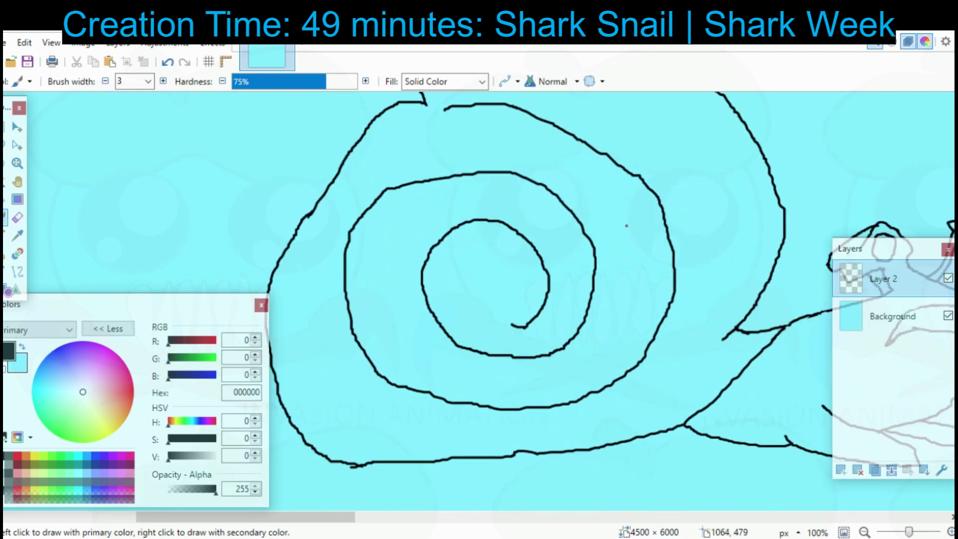
mouse_move(528, 342)
mouse_down()
mouse_move(499, 372)
mouse_move(525, 402)
mouse_move(569, 399)
mouse_up()
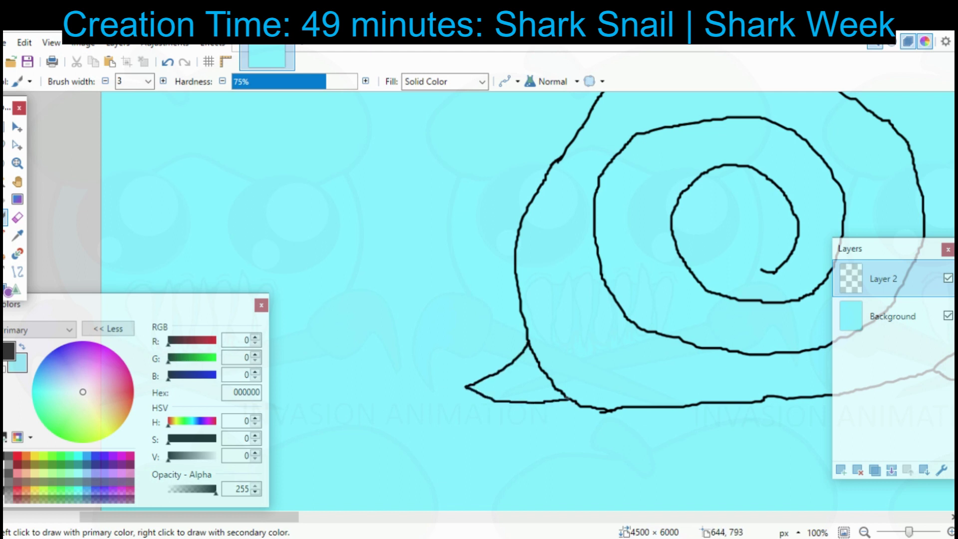
scroll(568, 400, right, 8)
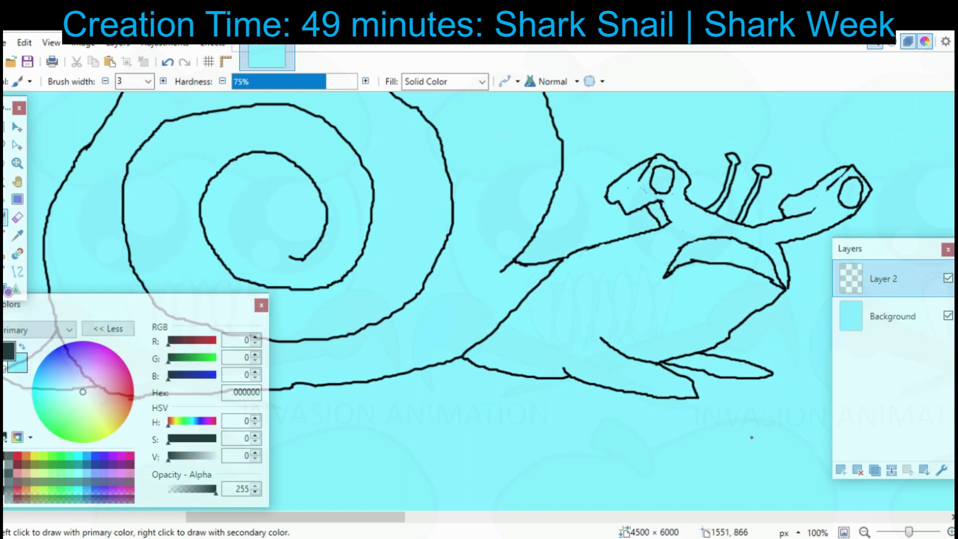
Draw a dark grey 404040 line from the mouth's corner back to the shell and fill the head and upper body above it.
scroll(751, 437, up, 1)
scroll(751, 438, right, 1)
click(8, 455)
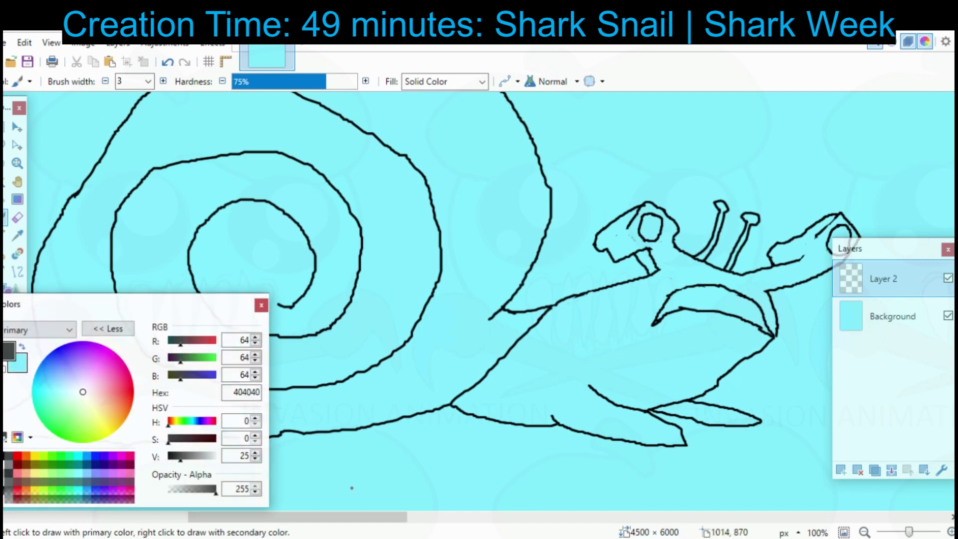
drag(653, 323, 504, 358)
key(f)
click(612, 305)
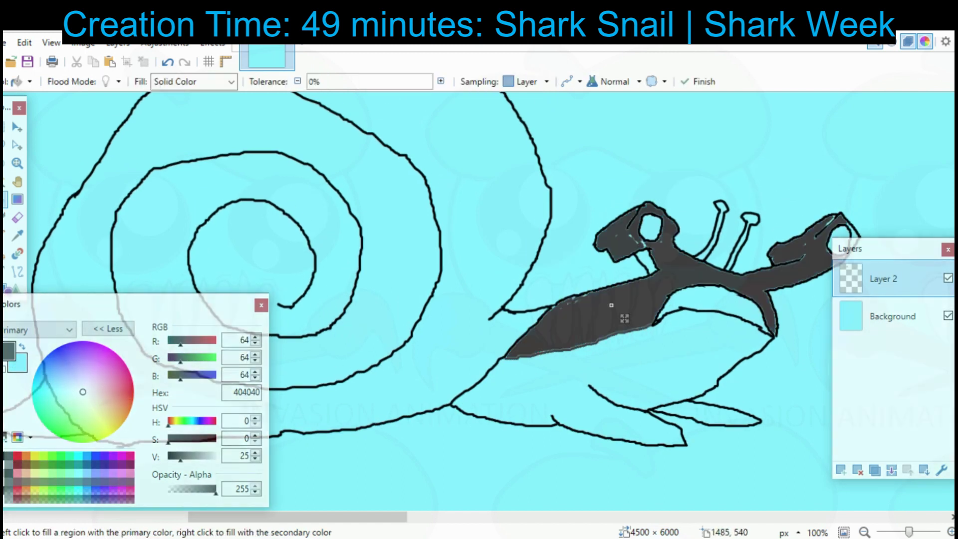
Raise the fill tolerance to 42%, refill the head and upper body, and fill both knobbed stalks dark grey 404040.
scroll(612, 305, right, 1)
drag(355, 82, 361, 81)
click(613, 263)
scroll(614, 263, right, 5)
scroll(614, 263, up, 1)
click(503, 273)
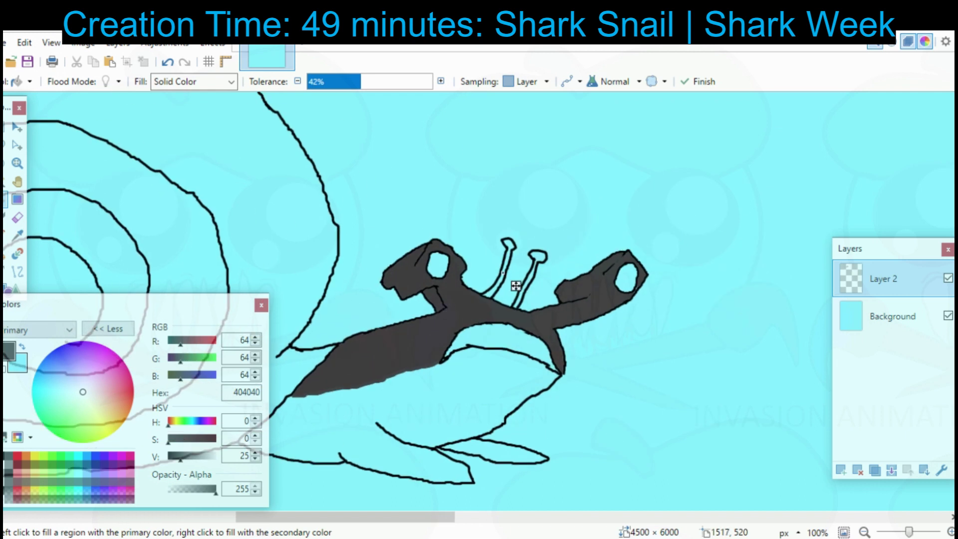
click(535, 256)
Fill the belly, both front feet and the tail with light grey AFAFAF.
scroll(536, 255, left, 4)
scroll(536, 256, down, 1)
click(535, 363)
drag(180, 459, 202, 459)
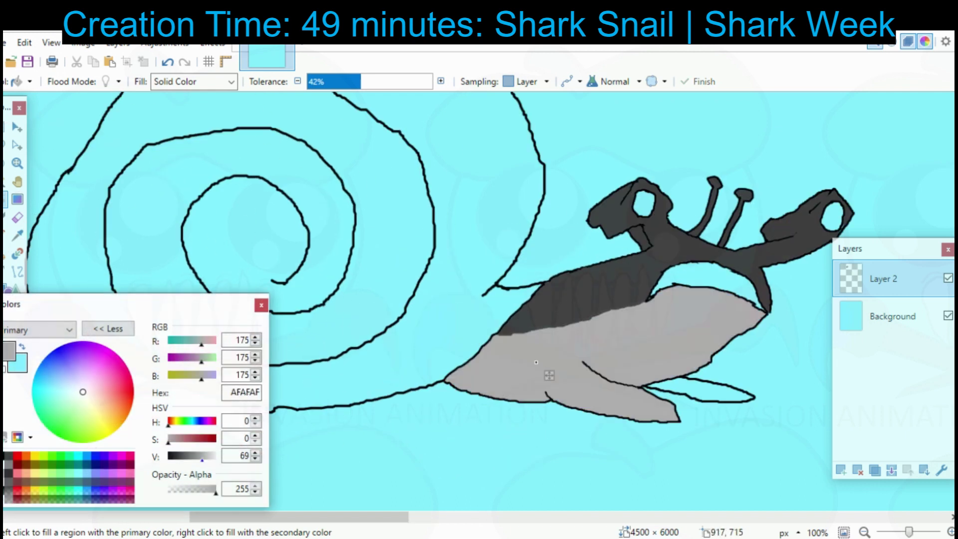
scroll(719, 400, up, 2)
scroll(680, 466, down, 2)
click(545, 286)
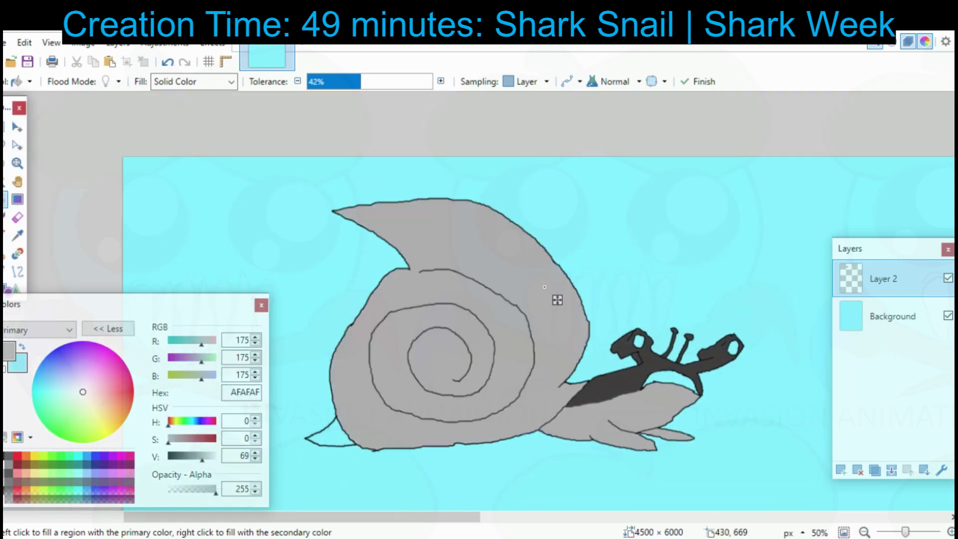
key(ctrl+z)
click(335, 440)
Set the primary colour to blue and the secondary to dark purple 57007F, and select the shell's interior with the Magic Wand.
click(531, 278)
scroll(549, 288, down, 2)
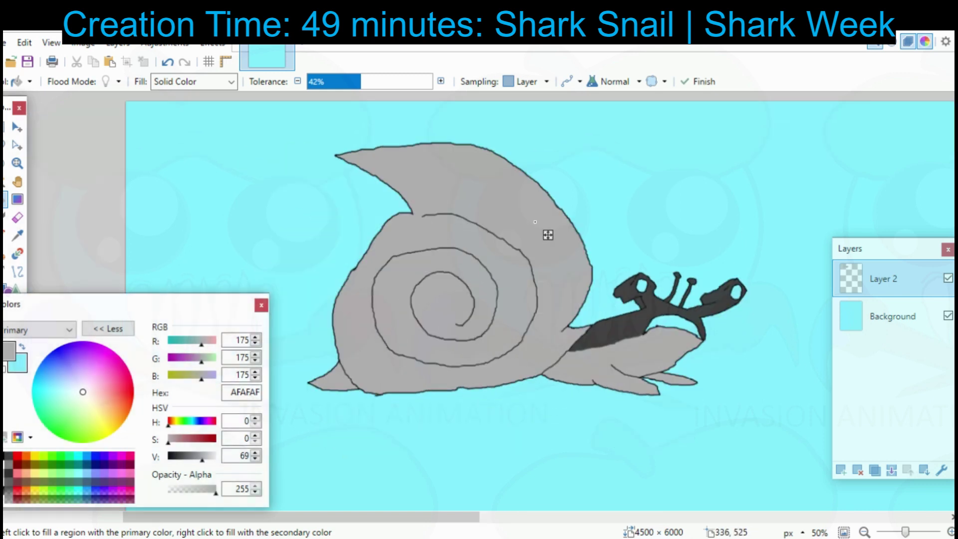
click(96, 456)
scroll(439, 283, up, 1)
drag(553, 240, 107, 241)
click(19, 364)
click(113, 465)
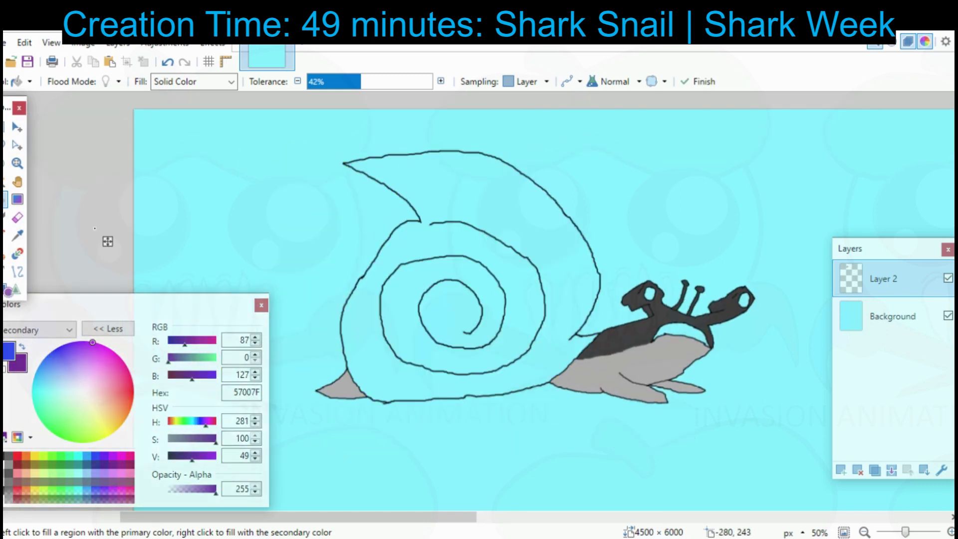
click(5, 181)
click(438, 296)
Try a blue and purple spiral gradient with wrapped repeat on the selected shell and undo it.
key(g)
drag(467, 331, 427, 381)
key(ctrl+d)
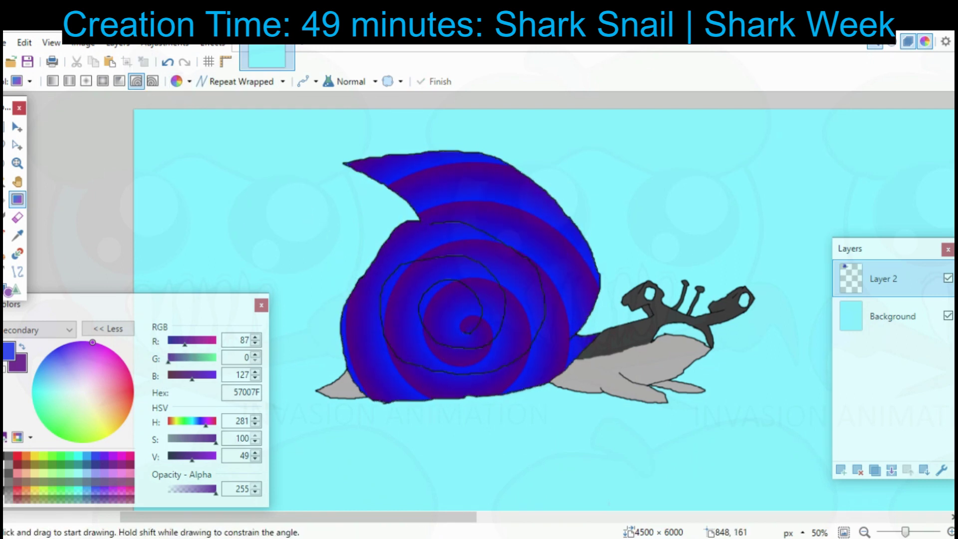
key(ctrl+z)
key(ctrl+z)
key(ctrl+z)
key(ctrl+z)
key(ctrl+z)
Apply a non-repeating radial gradient from blue at the spiral's centre to purple at the shell's edge, and deselect.
click(103, 81)
drag(458, 307, 358, 365)
click(215, 82)
mouse_move(457, 307)
mouse_down()
mouse_move(483, 312)
mouse_move(464, 308)
mouse_up()
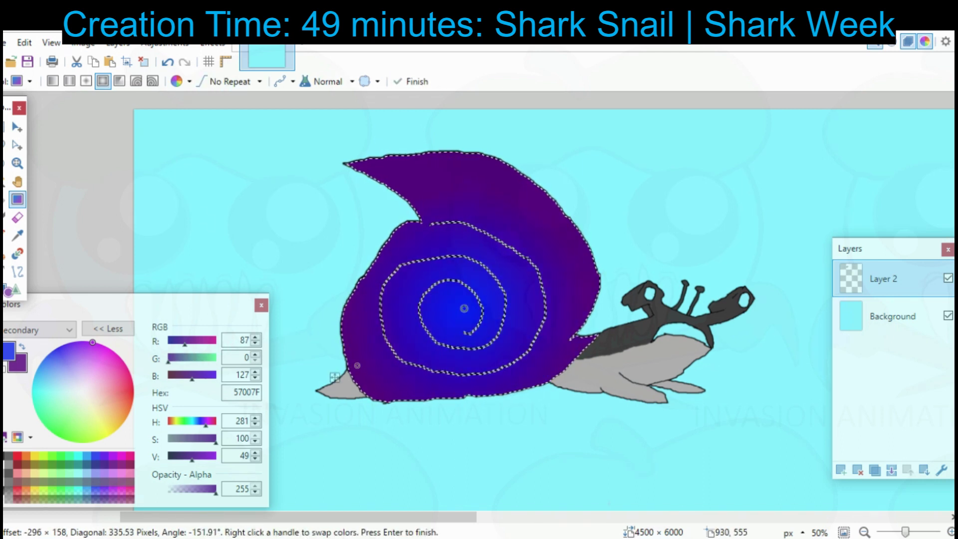
key(ctrl+d)
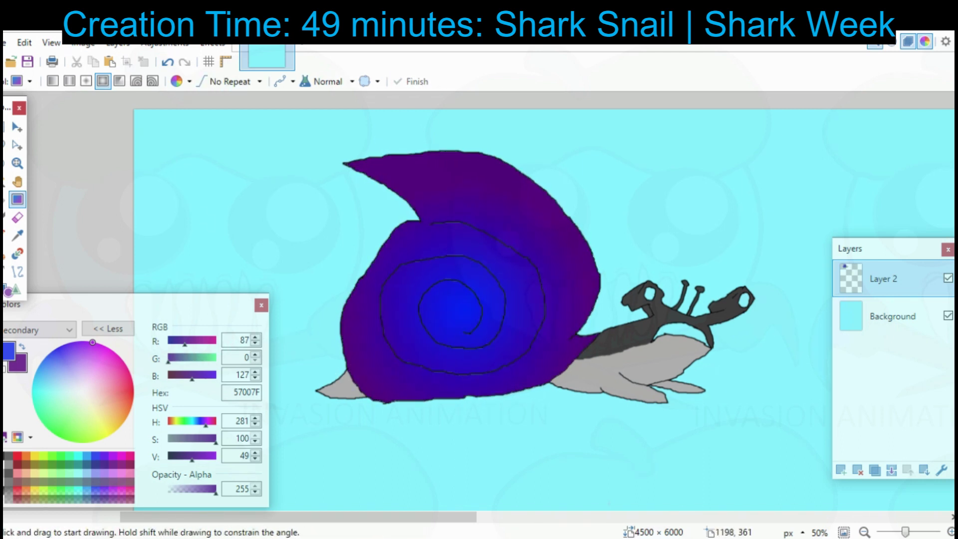
Fill both eyes with black 000000.
scroll(763, 290, up, 4)
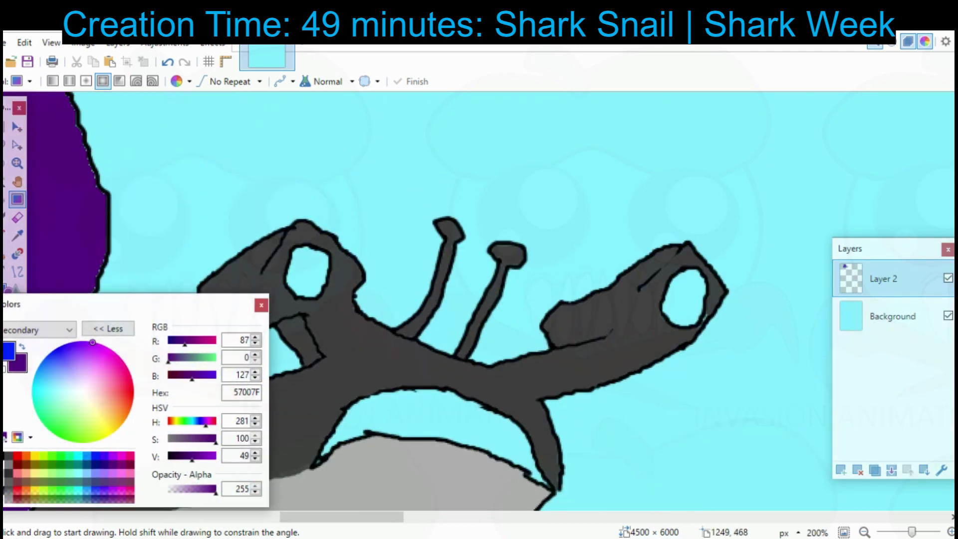
click(8, 350)
click(1, 455)
click(3, 200)
click(297, 270)
click(683, 304)
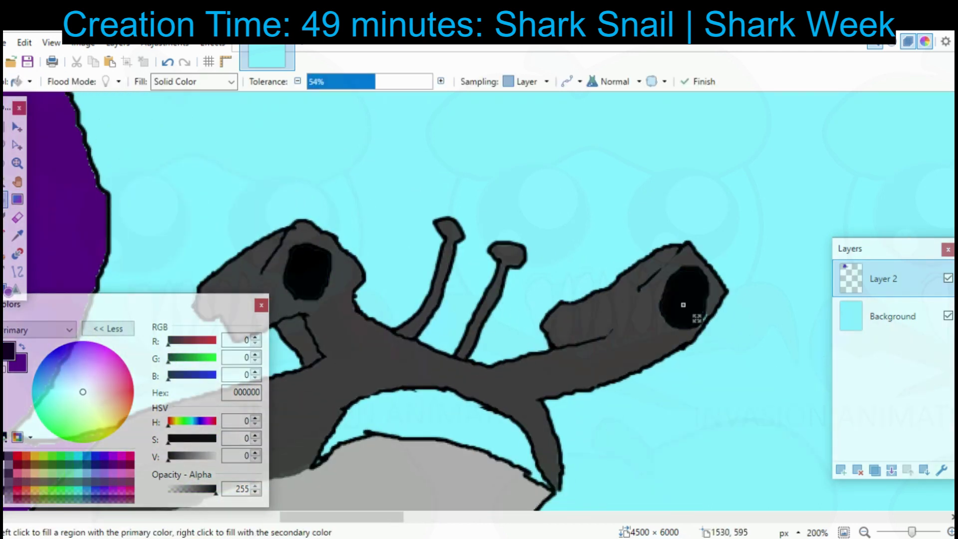
Paint white highlights in both eyes with the 3 px brush and fill the mouth black.
click(5, 218)
click(4, 465)
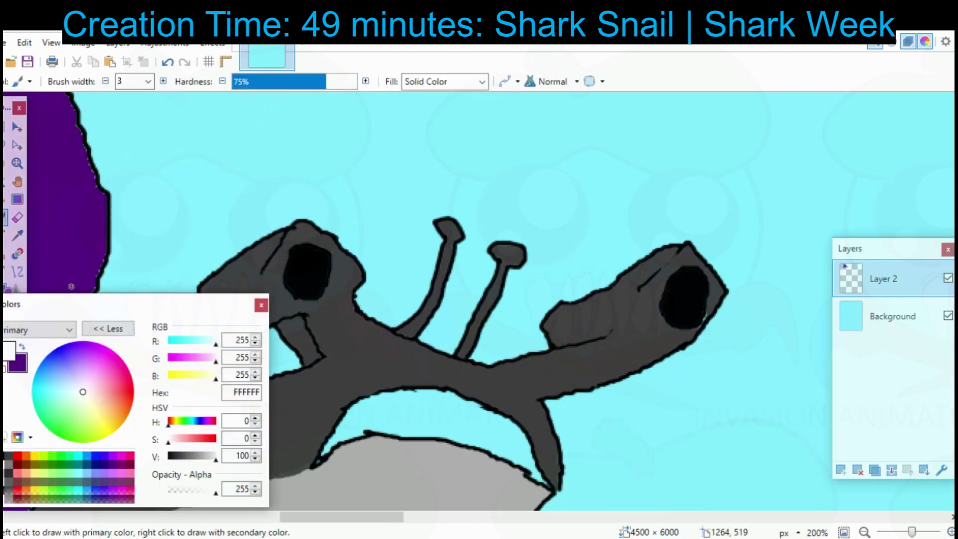
click(19, 366)
click(3, 464)
click(9, 350)
click(3, 456)
drag(318, 259, 313, 265)
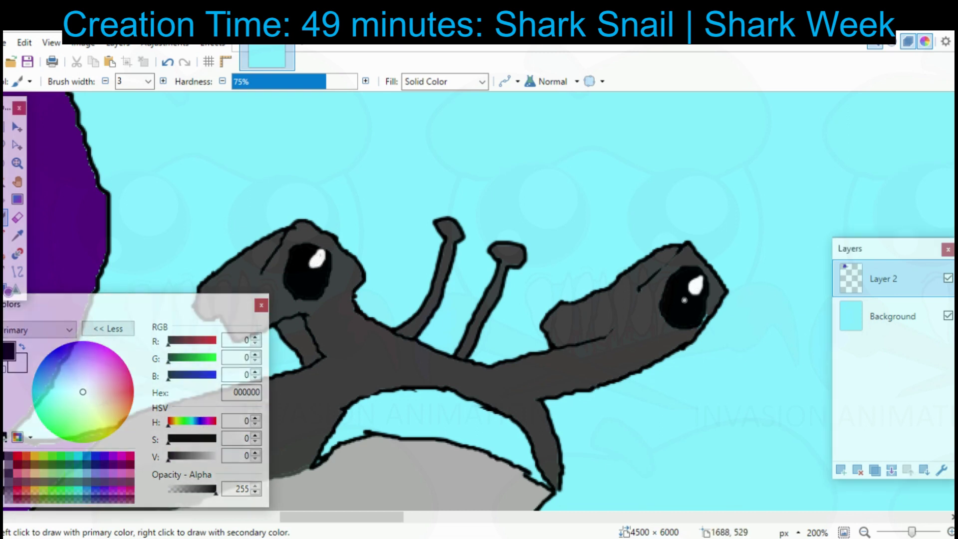
click(5, 200)
click(414, 426)
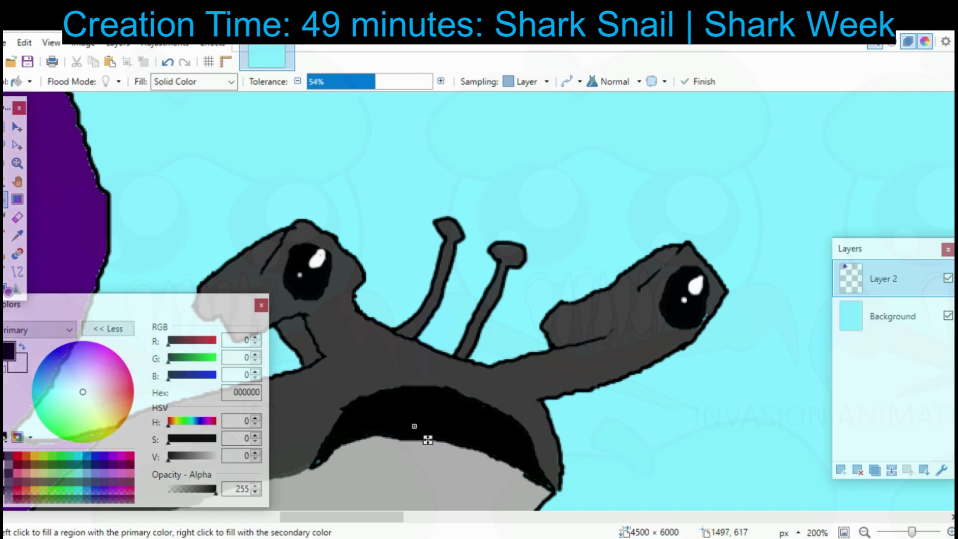
Paint rows of white triangular teeth along the mouth's upper and lower edges with the 3 px brush.
scroll(415, 429, down, 2)
scroll(415, 429, left, 6)
scroll(414, 429, up, 1)
scroll(415, 429, right, 6)
key(b)
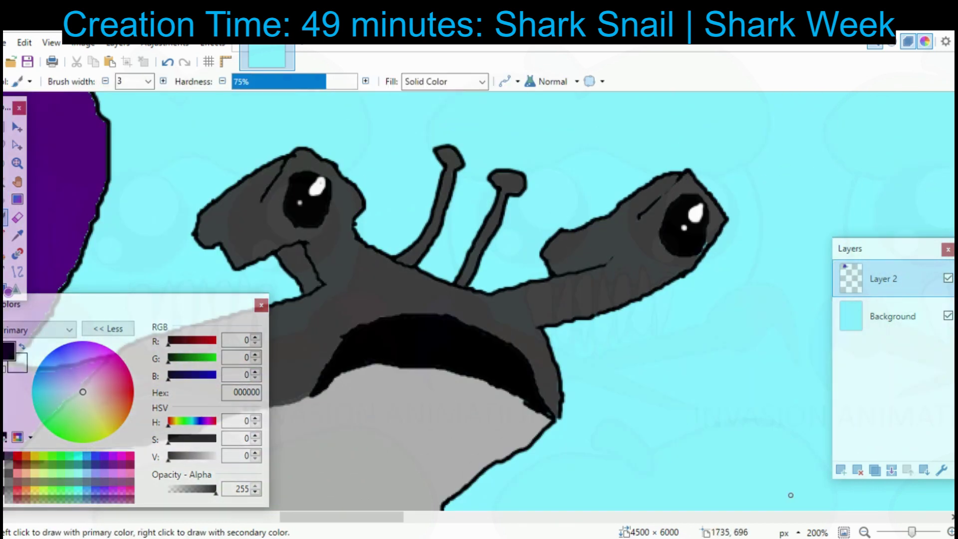
scroll(422, 314, up, 1)
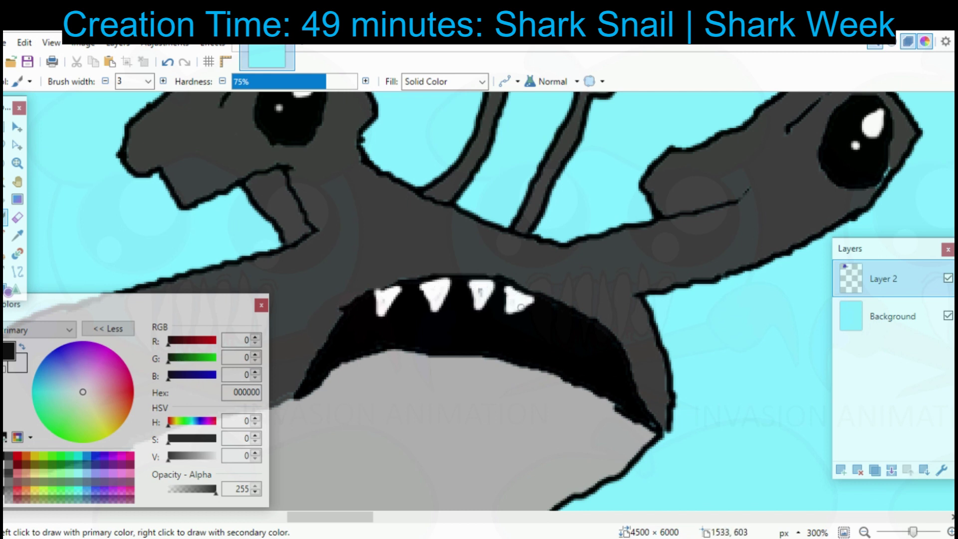
scroll(562, 324, right, 2)
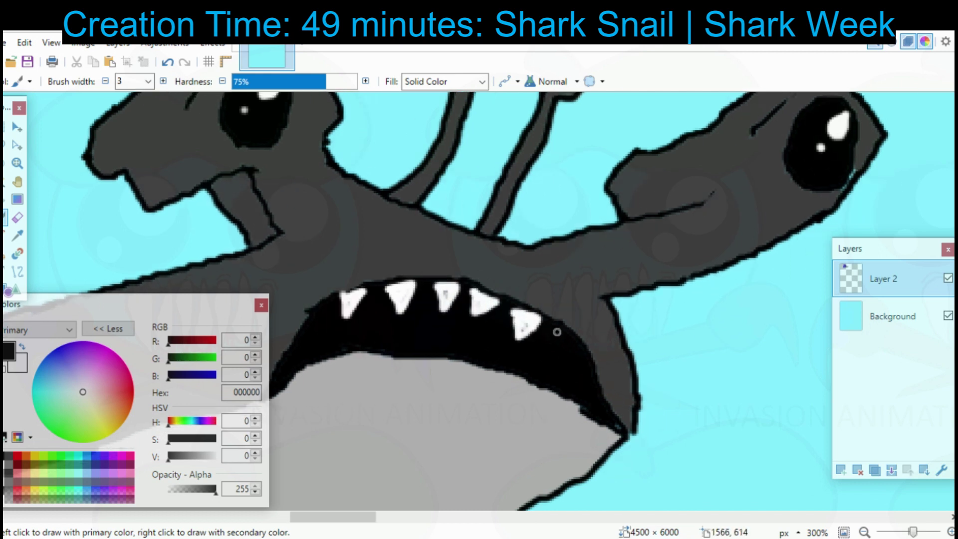
drag(556, 331, 502, 317)
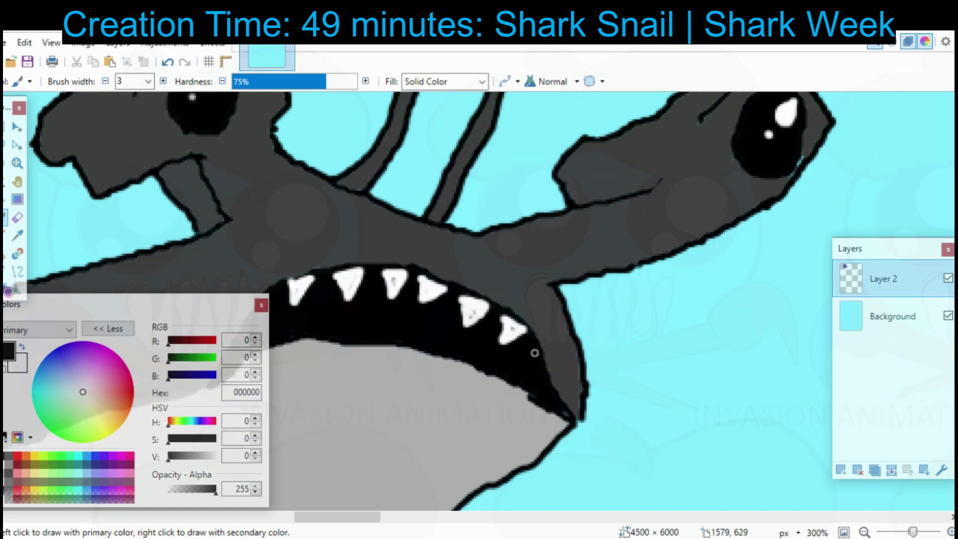
scroll(421, 345, left, 5)
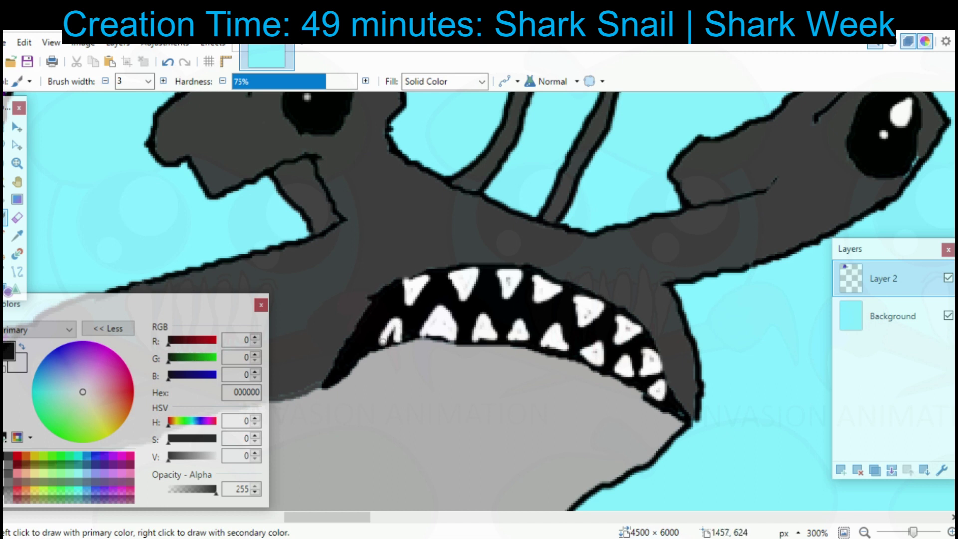
drag(383, 342, 390, 334)
Paint white shine marks on both ends of the hammerhead, above the mouth, on the back and on both front feet.
mouse_move(326, 377)
mouse_down()
mouse_move(625, 366)
mouse_move(539, 128)
mouse_up()
click(865, 532)
click(864, 532)
drag(478, 201, 495, 323)
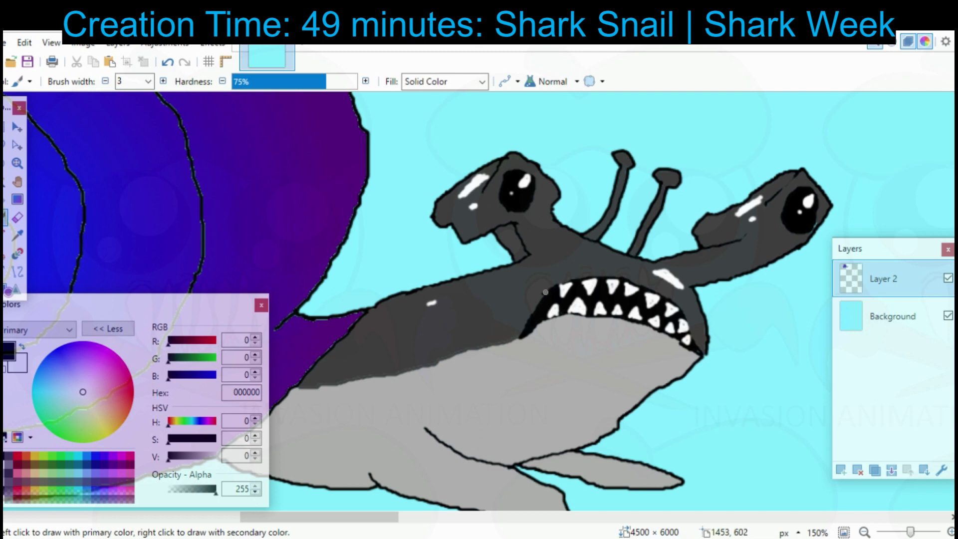
scroll(568, 379, down, 2)
scroll(568, 378, left, 2)
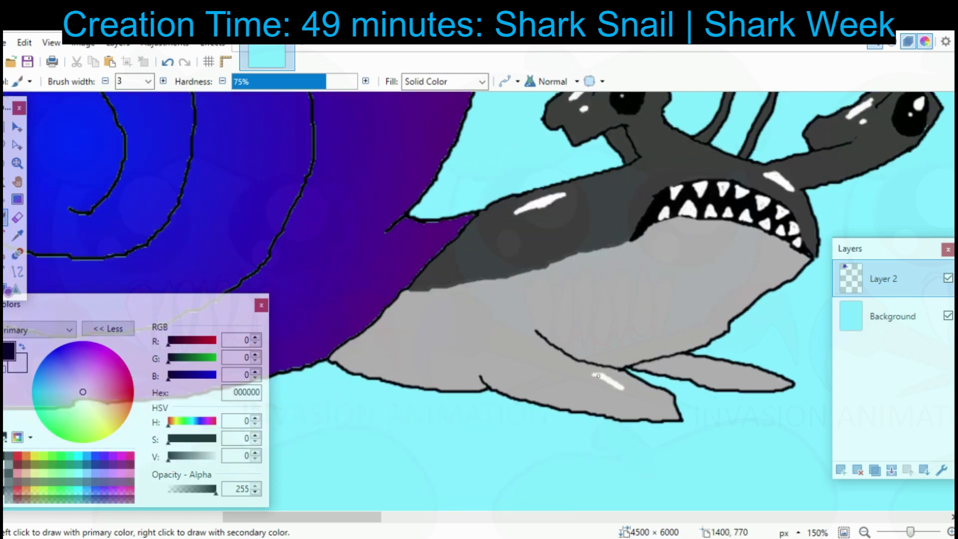
drag(733, 373, 766, 378)
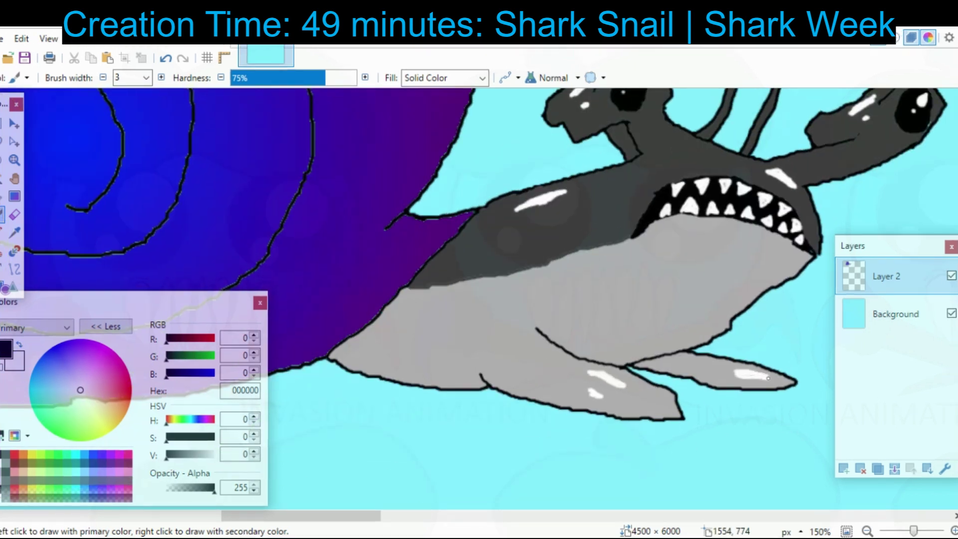
Outline a long, curved white highlight along the upper outer whorl of the shell.
scroll(677, 294, up, 6)
scroll(447, 227, left, 5)
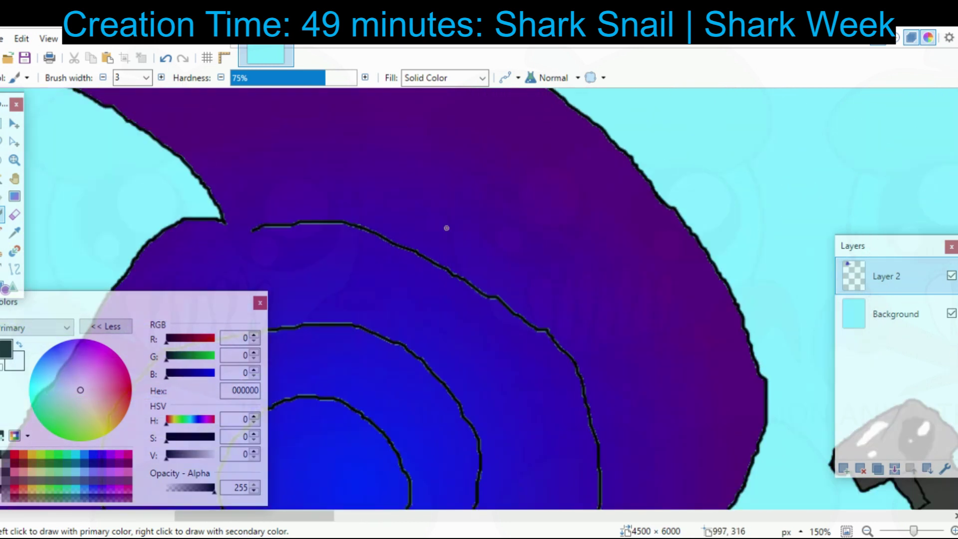
scroll(443, 414, up, 3)
click(867, 531)
scroll(327, 94, down, 2)
scroll(327, 95, right, 2)
scroll(462, 285, up, 1)
scroll(461, 284, left, 2)
drag(526, 272, 543, 288)
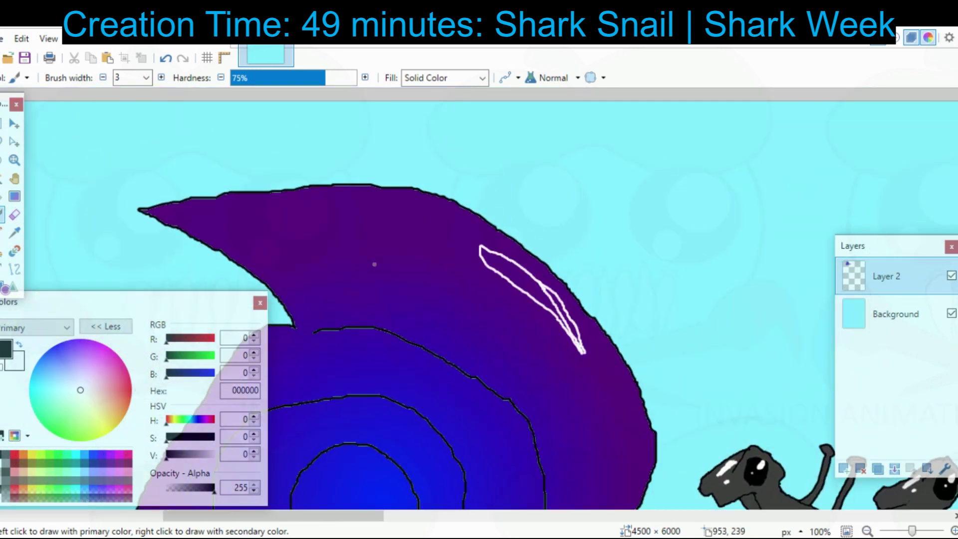
Fill the outer whorl's highlight with white and smooth its edges with the brush.
click(1, 196)
right_click(513, 278)
scroll(424, 276, right, 2)
right_click(442, 289)
scroll(478, 324, left, 1)
click(2, 215)
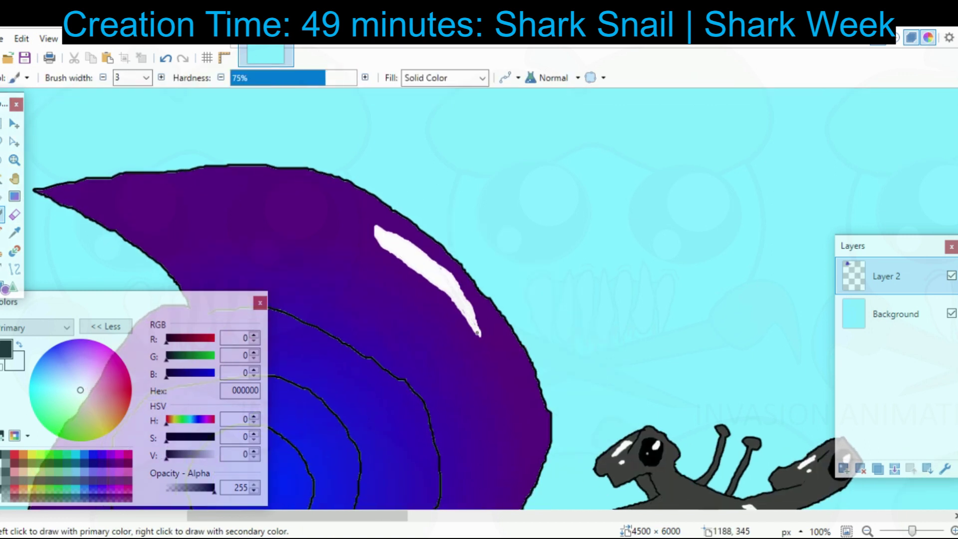
Outline three smaller white highlights on the shell's inner whorls, shrinking towards the spiral's centre.
scroll(487, 227, down, 2)
scroll(487, 227, left, 4)
scroll(599, 185, up, 1)
drag(519, 265, 525, 272)
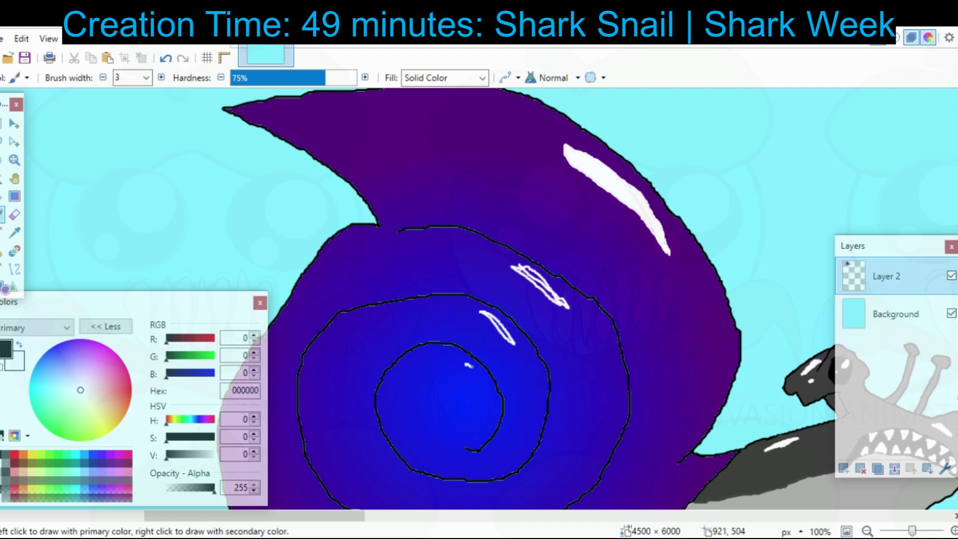
drag(458, 362, 470, 366)
Fill the gaps inside the three inner-whorl highlights with white.
key(f)
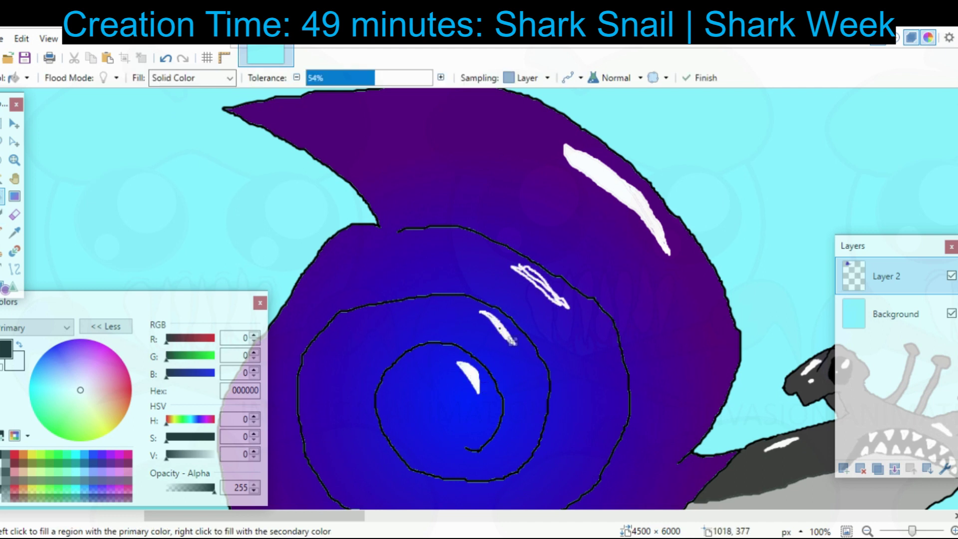
right_click(545, 288)
right_click(534, 274)
right_click(534, 275)
right_click(523, 273)
scroll(523, 273, right, 3)
scroll(522, 273, down, 1)
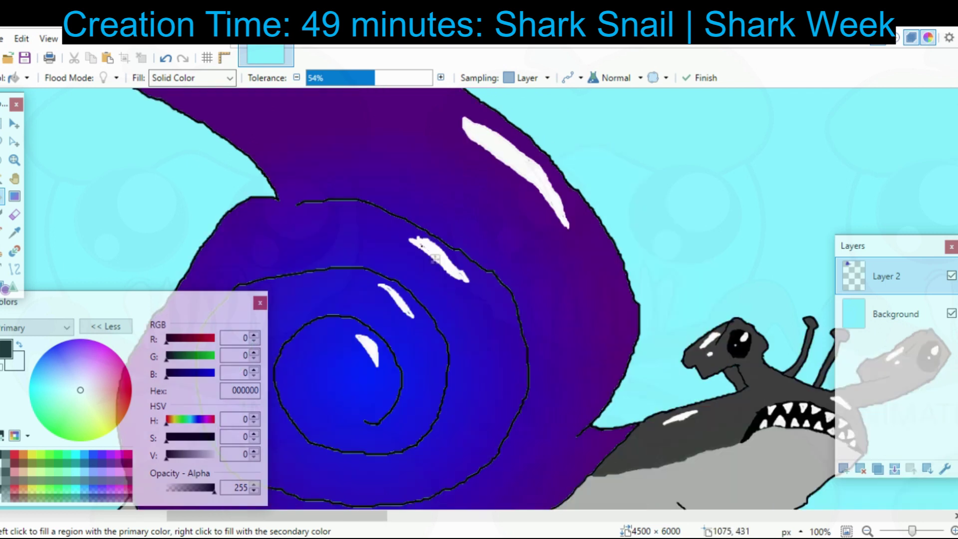
scroll(499, 280, right, 1)
scroll(499, 279, down, 7)
scroll(499, 280, up, 5)
scroll(499, 279, left, 7)
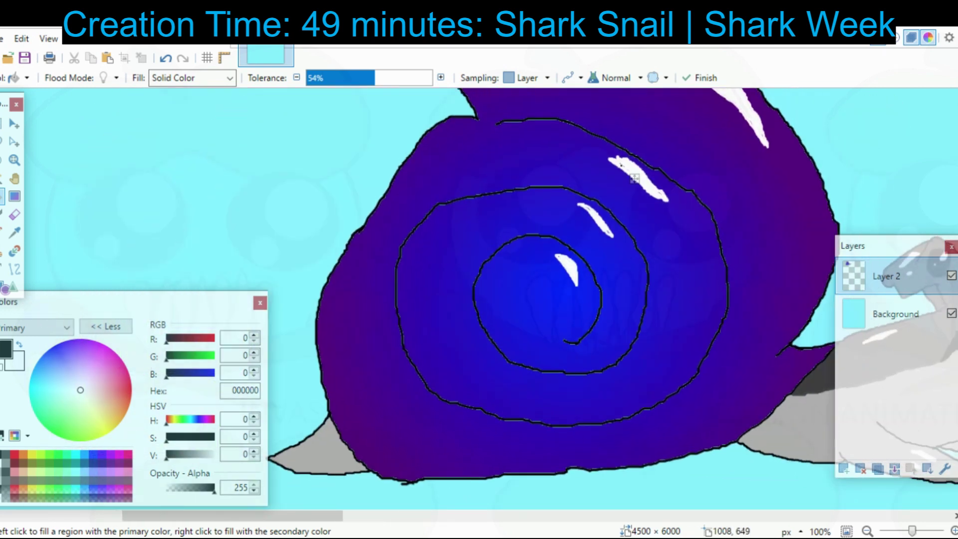
key(ctrl+b)
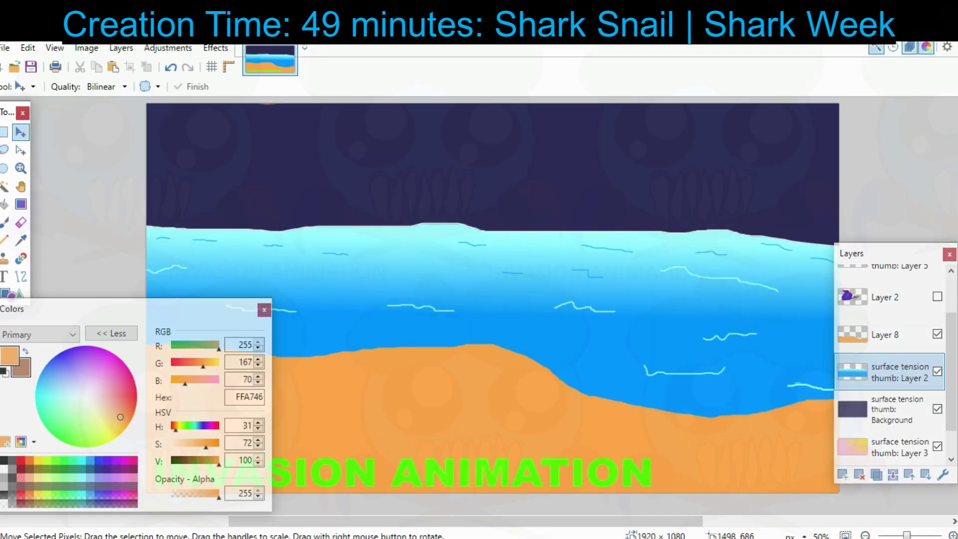
Make the shark snail's Layer 2 visible over the sand and sea background.
drag(703, 345, 825, 335)
mouse_move(951, 349)
mouse_down()
mouse_move(951, 314)
mouse_move(951, 340)
mouse_up()
click(938, 314)
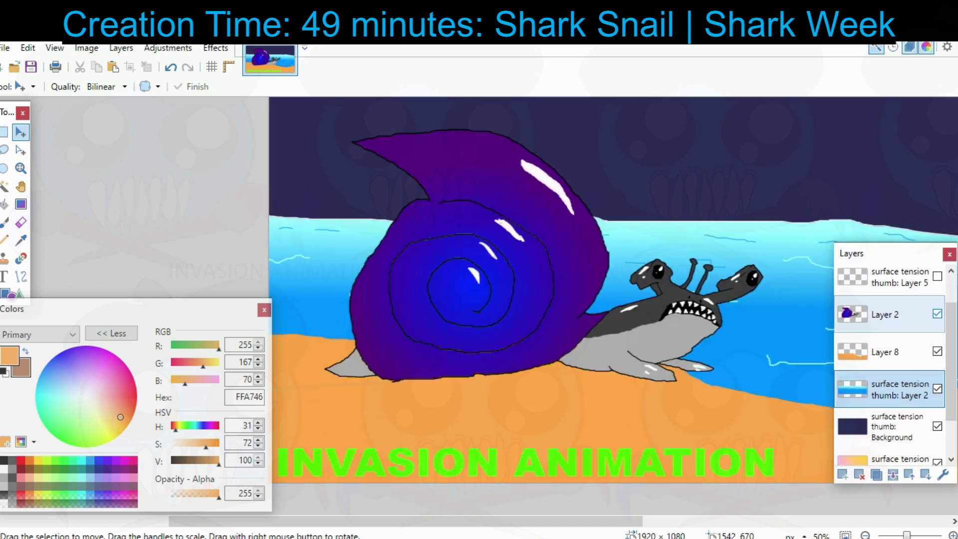
Hide the snail's Layer 2 and cover the sand on Layer 8 with the clipboard's dotted texture, tiled with horizontal mirror.
click(938, 314)
drag(708, 215, 568, 192)
click(888, 352)
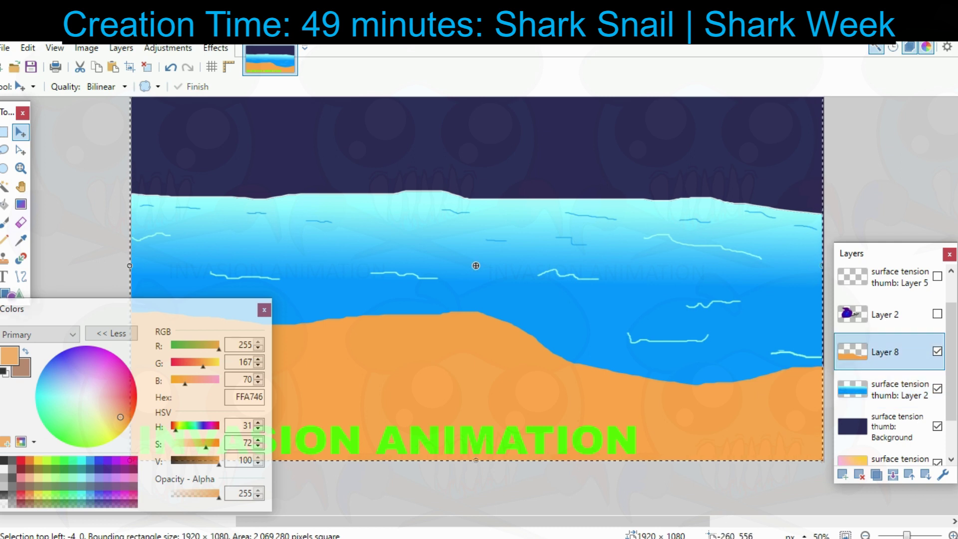
key(f)
scroll(475, 265, left, 3)
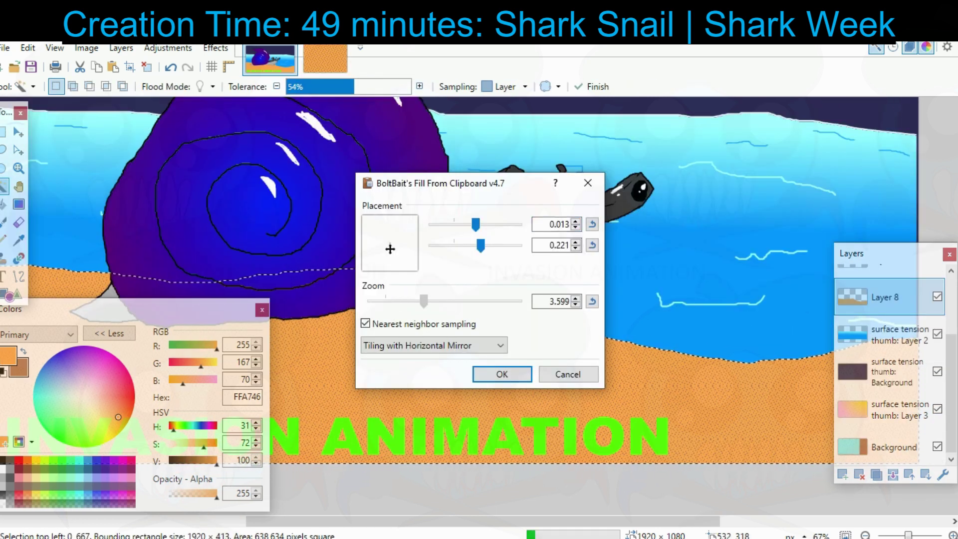
drag(423, 301, 430, 301)
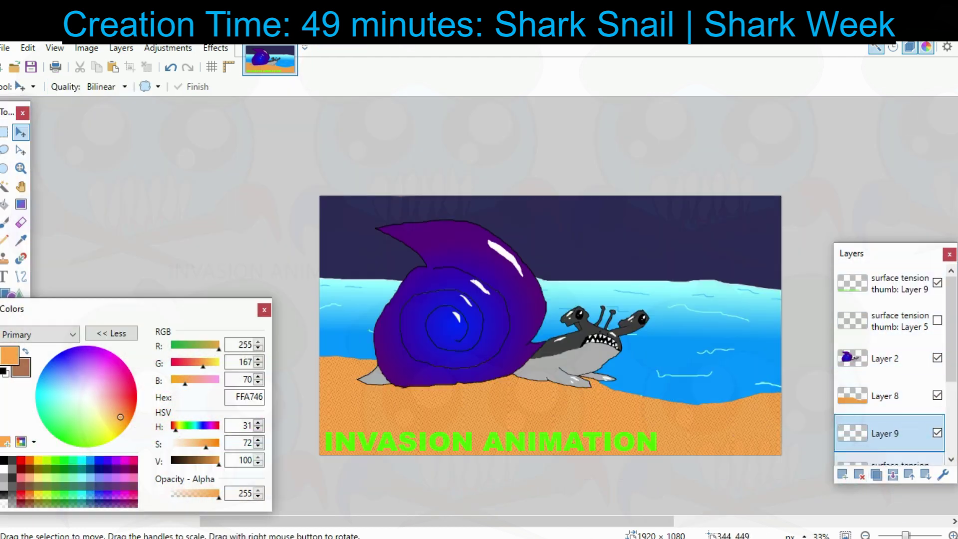
Try to darken the sea and sky by filling Layer 9 with solid navy 000733 at 147 opacity.
click(195, 461)
click(99, 469)
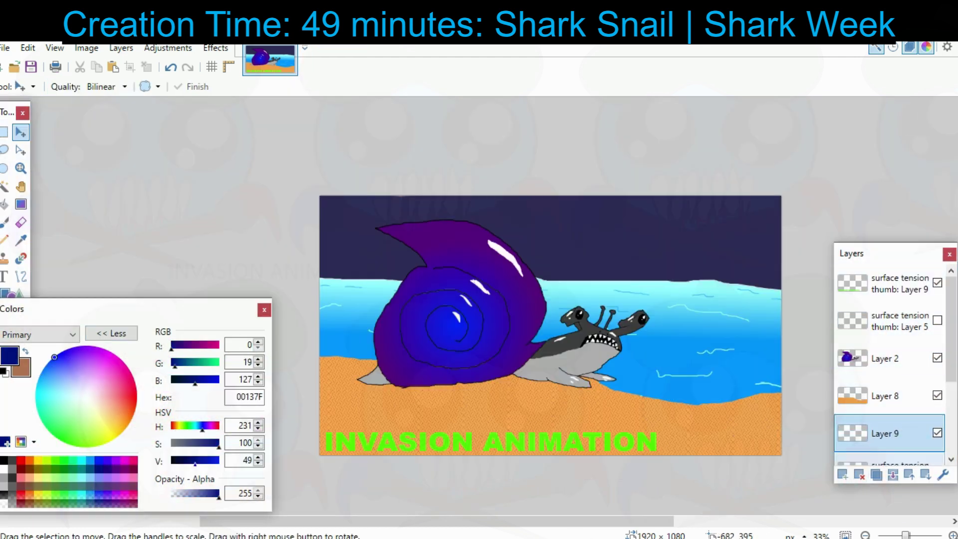
drag(195, 461, 181, 461)
click(5, 222)
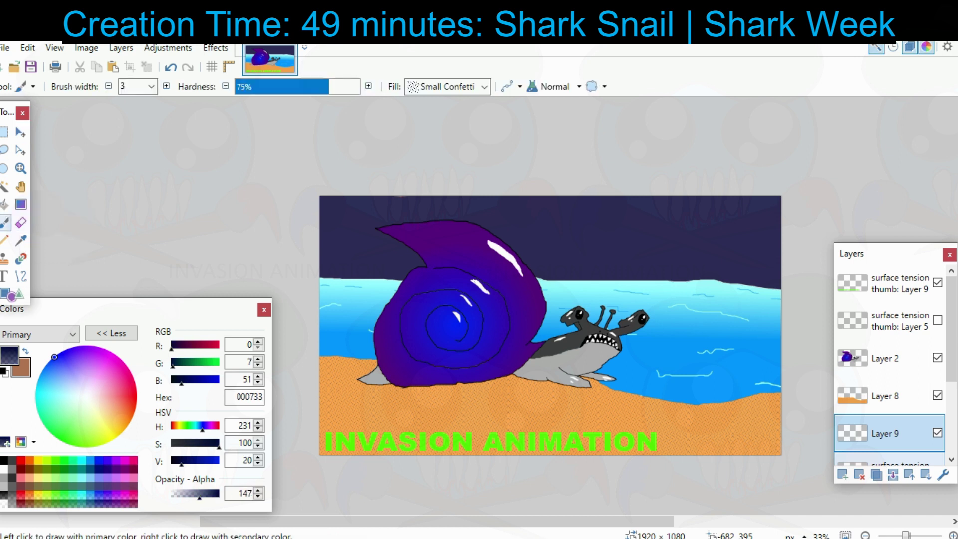
click(5, 204)
click(370, 308)
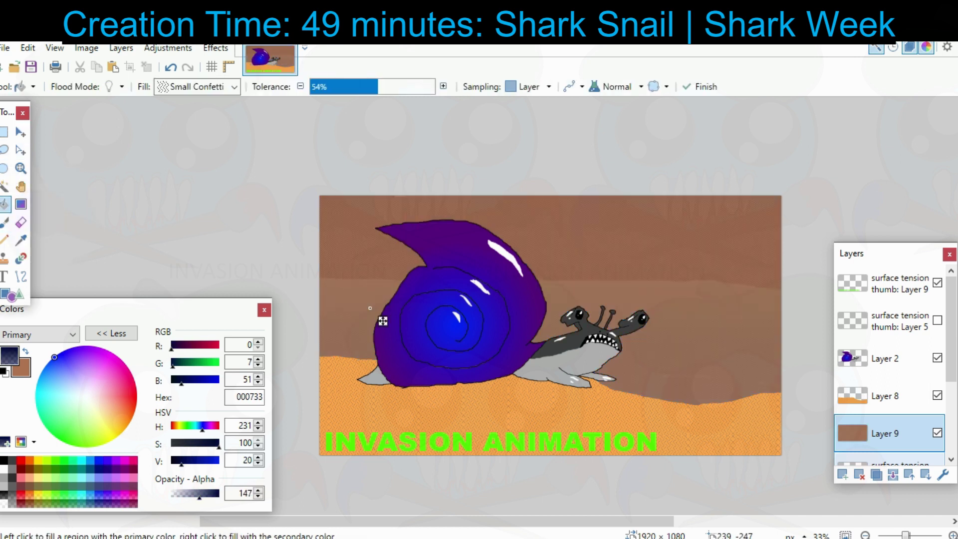
click(234, 87)
scroll(235, 154, up, 12)
key(Return)
click(383, 321)
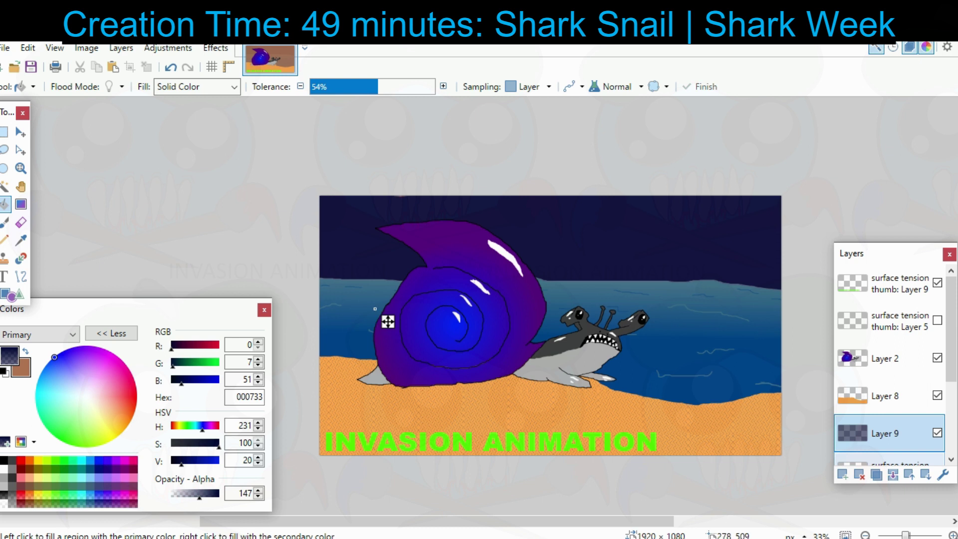
Select the sea on its own layer and adjust it to saturation -13, lightness -23 and alpha 20.
drag(349, 329, 305, 370)
scroll(880, 382, down, 3)
key(alt+Page_Down)
key(s)
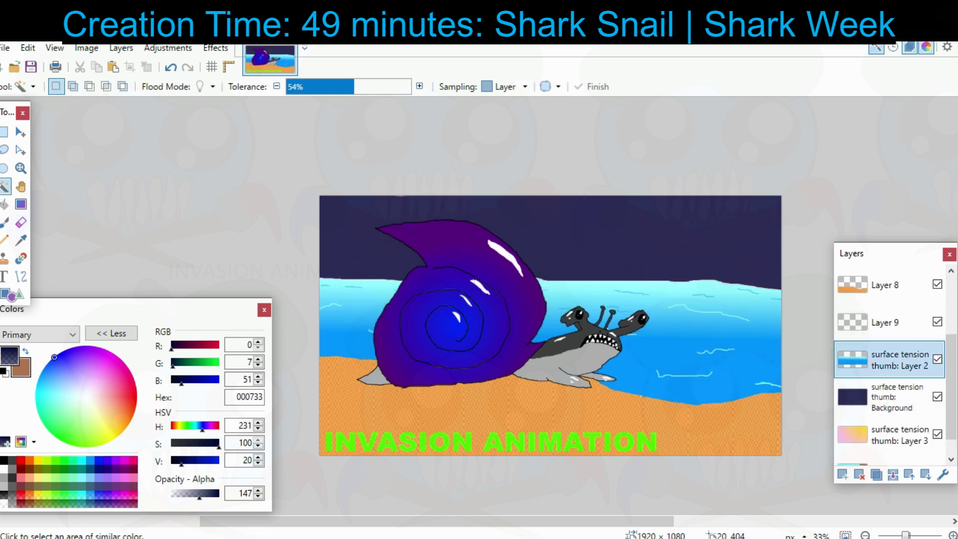
click(360, 324)
click(168, 49)
click(192, 149)
drag(141, 404, 135, 404)
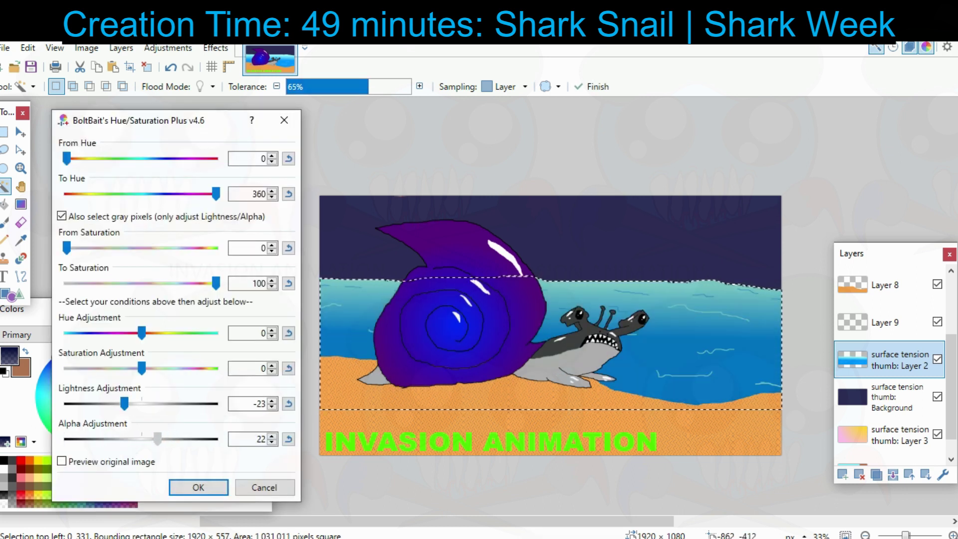
drag(142, 368, 108, 369)
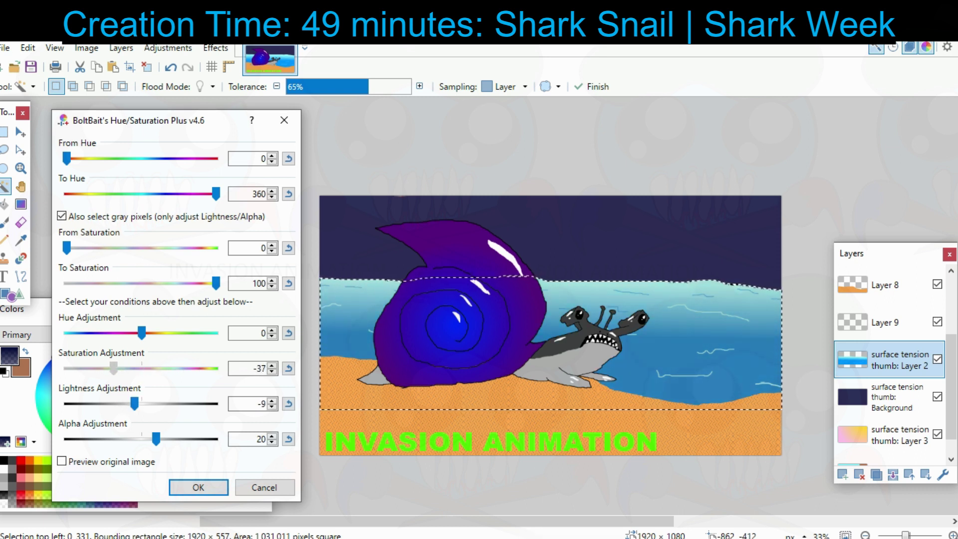
drag(134, 404, 126, 403)
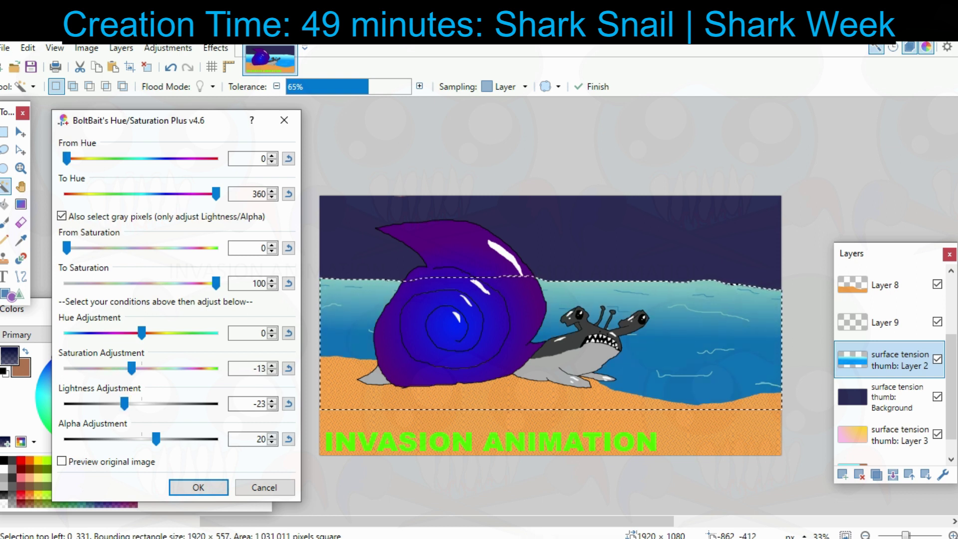
click(62, 461)
click(62, 461)
click(62, 461)
click(62, 461)
click(199, 487)
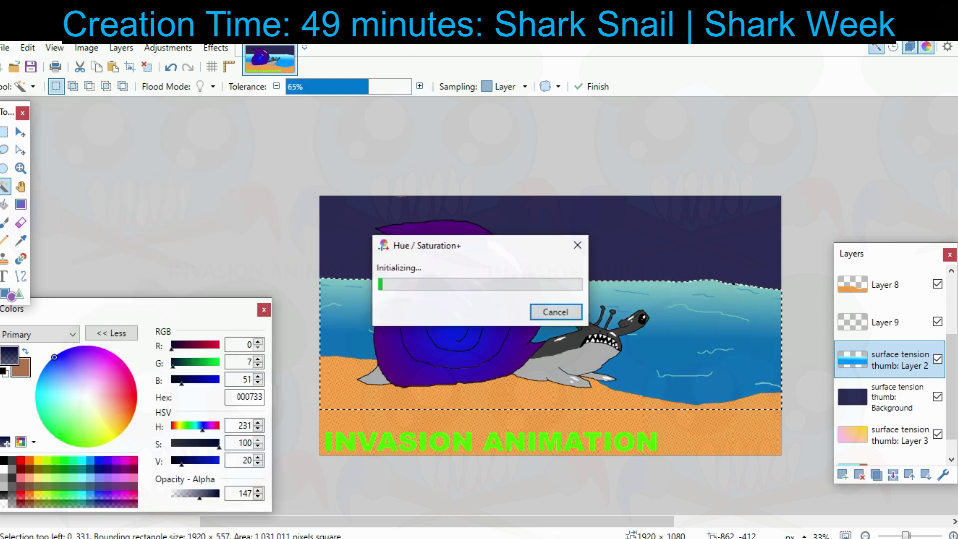
click(146, 67)
Draw a moon about 286 × 271 pixels in the night sky on Layer 9 and fill it with white.
drag(478, 278, 377, 270)
click(888, 323)
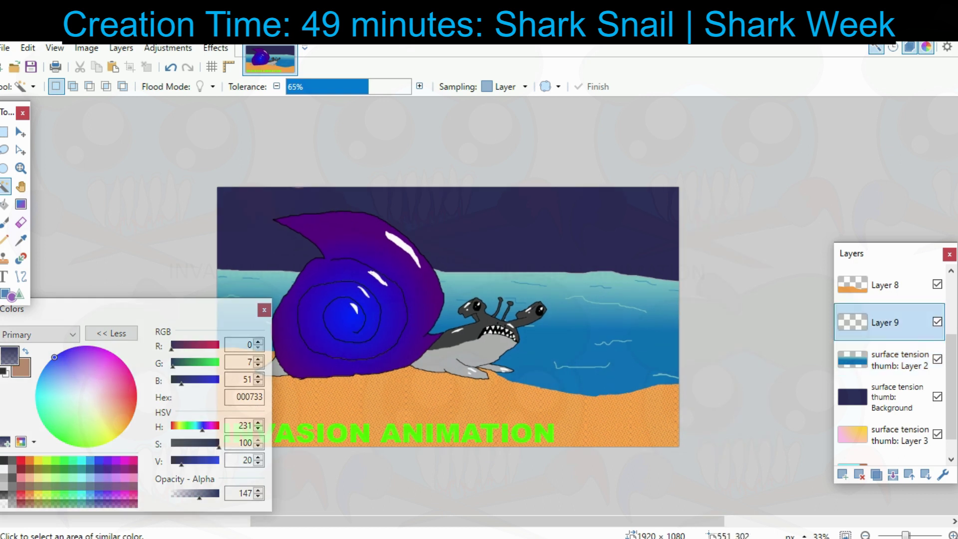
click(4, 469)
click(14, 295)
drag(619, 224, 674, 170)
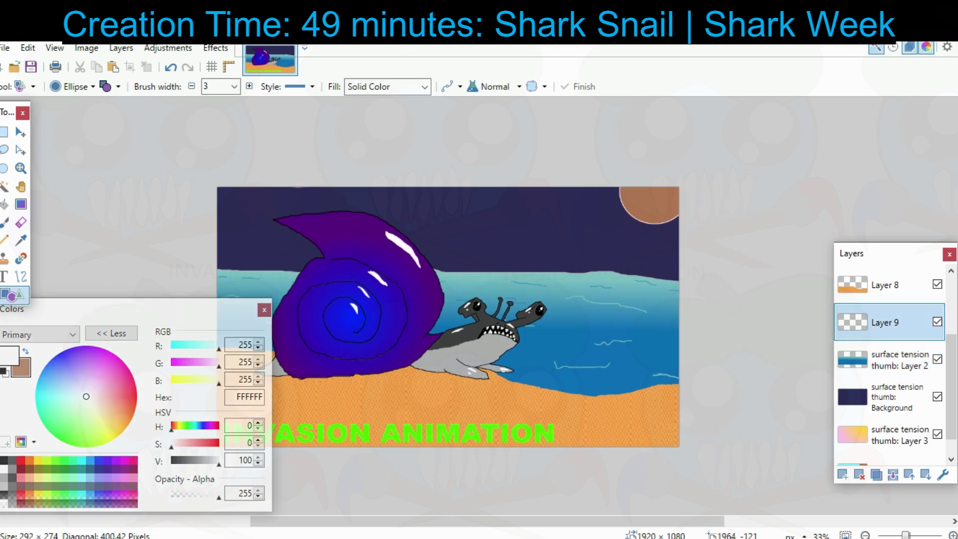
drag(712, 245, 680, 255)
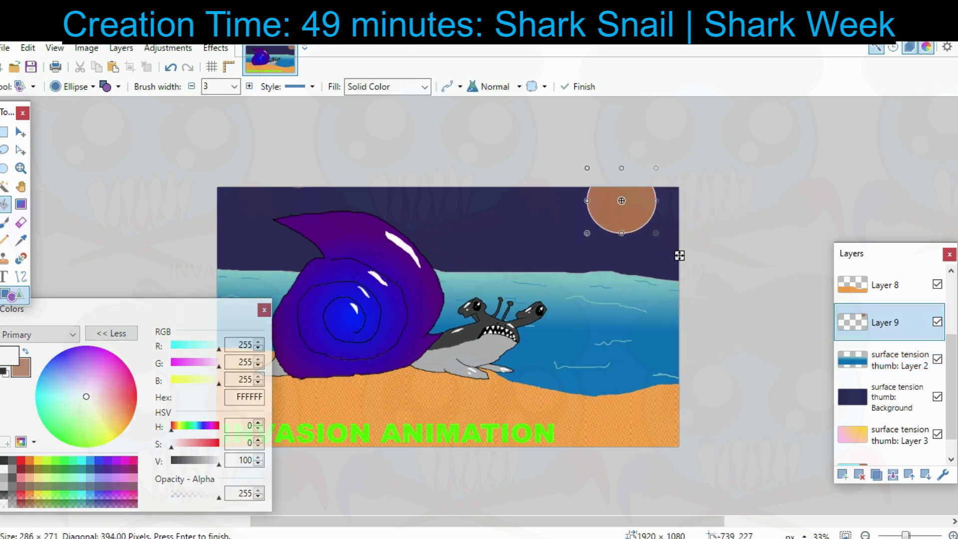
click(4, 204)
scroll(448, 318, up, 2)
click(682, 178)
mouse_move(682, 178)
mouse_down()
mouse_move(517, 250)
mouse_move(479, 284)
mouse_move(465, 258)
mouse_move(509, 279)
mouse_up()
Draw light grey filled ellipses of varying sizes on the moon as craters.
click(14, 296)
click(212, 460)
click(118, 87)
click(156, 122)
key(Return)
key(Return)
key(Return)
mouse_move(441, 210)
mouse_down()
mouse_move(455, 233)
mouse_move(533, 247)
mouse_up()
key(Return)
key(Return)
drag(538, 207, 549, 219)
key(Return)
drag(489, 179, 504, 207)
drag(434, 262, 521, 196)
Shade the sky on the Background layer with a linear gradient from black down to dark blue 2D2D55.
click(893, 397)
click(20, 241)
right_click(192, 252)
click(4, 240)
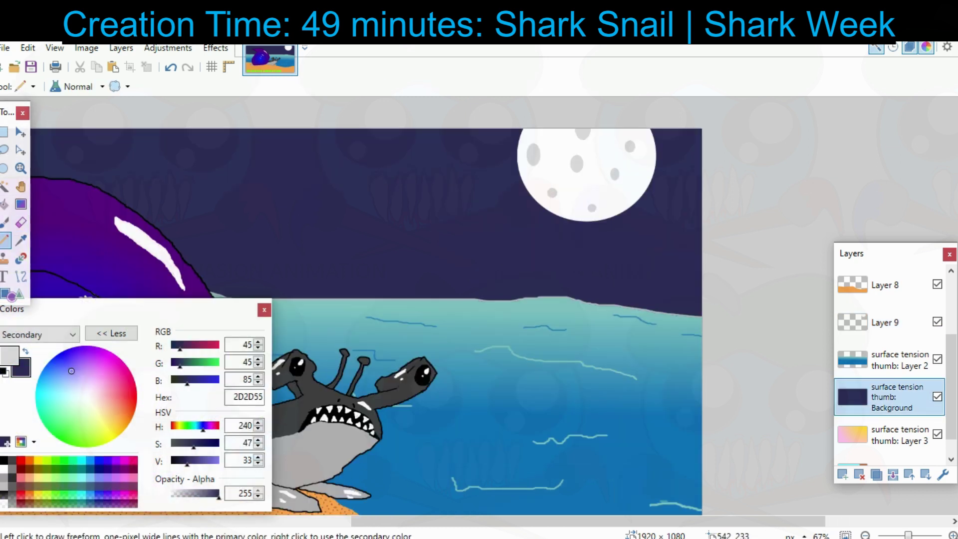
click(10, 355)
click(4, 461)
click(20, 204)
click(56, 86)
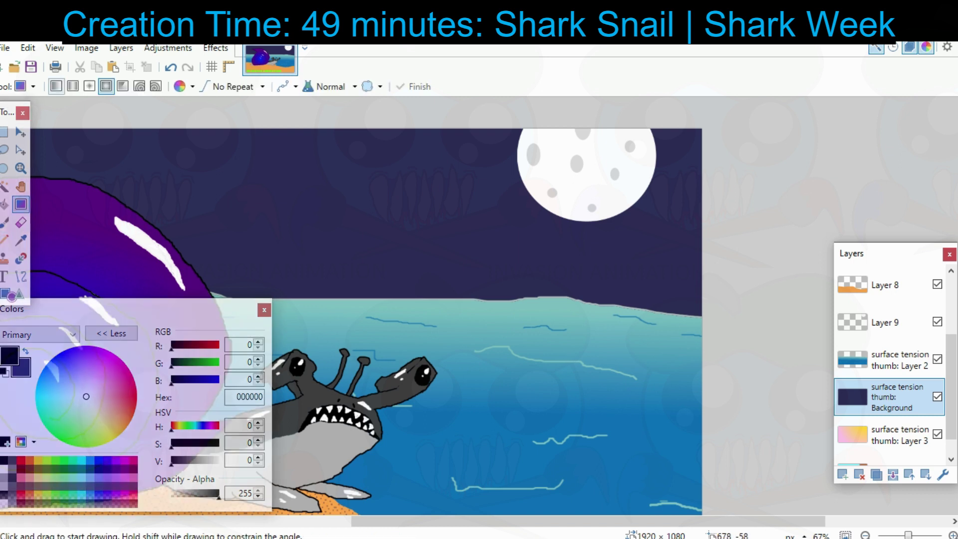
drag(372, 117, 376, 289)
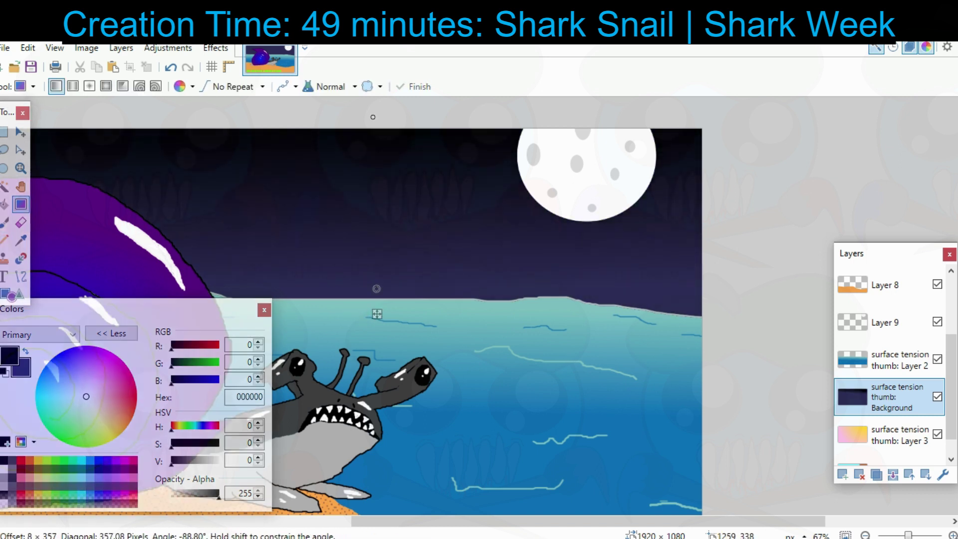
drag(444, 270, 702, 294)
drag(631, 140, 637, 171)
drag(658, 205, 319, 207)
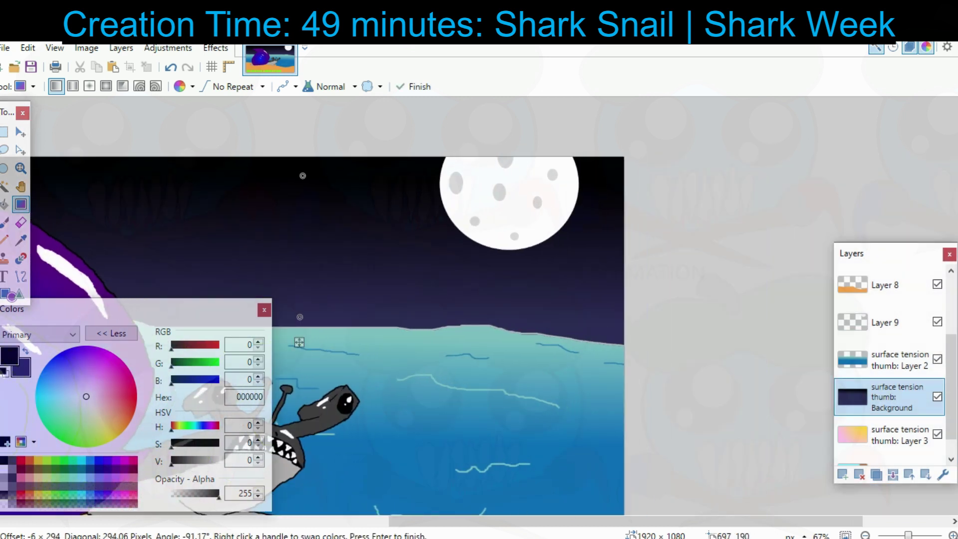
Add a soft glow around the moon with a radial gradient fading from white to transparent.
click(5, 222)
click(23, 370)
click(173, 493)
click(9, 355)
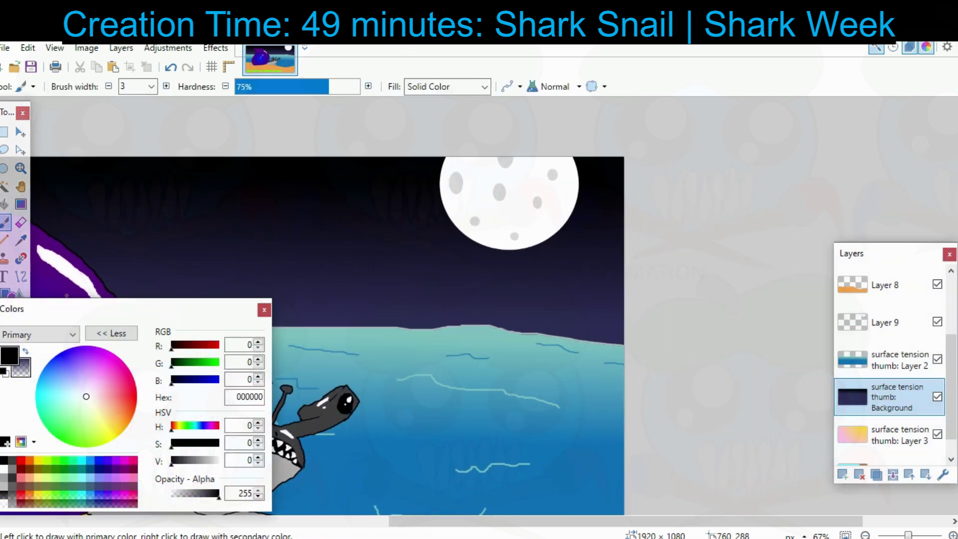
key(x)
key(g)
drag(500, 186, 435, 263)
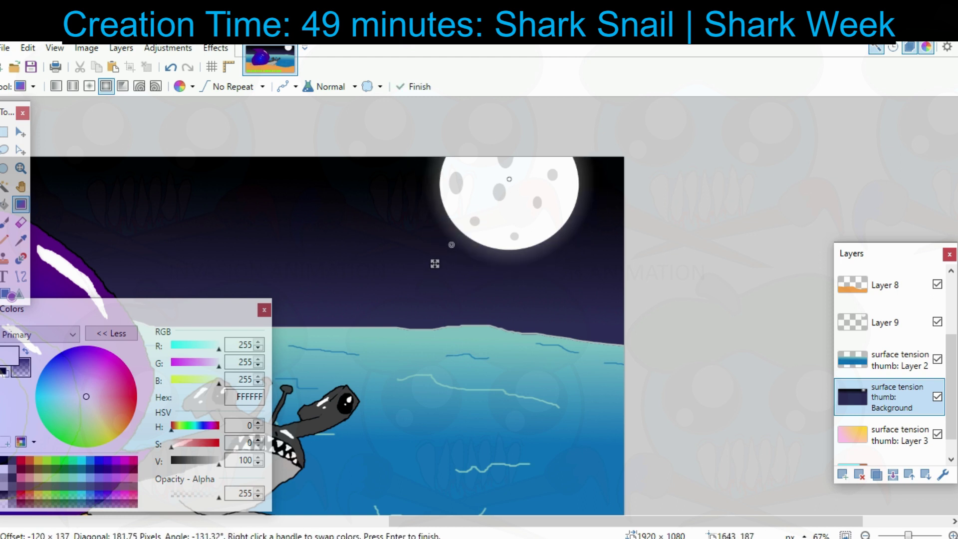
drag(509, 179, 513, 177)
drag(451, 244, 449, 247)
Tilt the shark snail on Layer 2 to about -5.65° and shift it onto the sand.
click(4, 222)
mouse_move(456, 343)
mouse_down()
mouse_move(497, 379)
mouse_move(616, 237)
mouse_move(832, 302)
mouse_move(855, 269)
mouse_up()
drag(704, 233, 656, 232)
scroll(883, 361, up, 3)
click(883, 359)
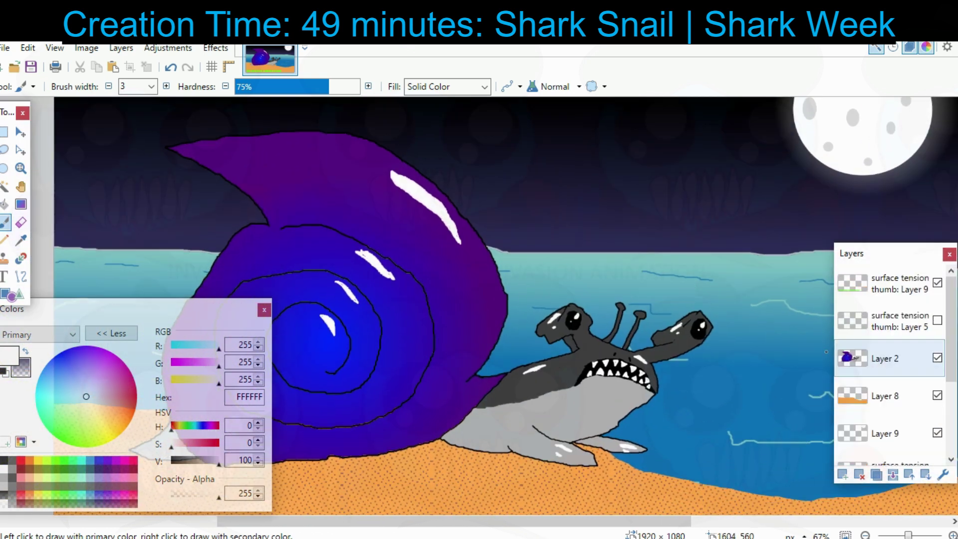
scroll(821, 356, down, 2)
click(20, 132)
drag(769, 194, 782, 218)
drag(618, 290, 632, 320)
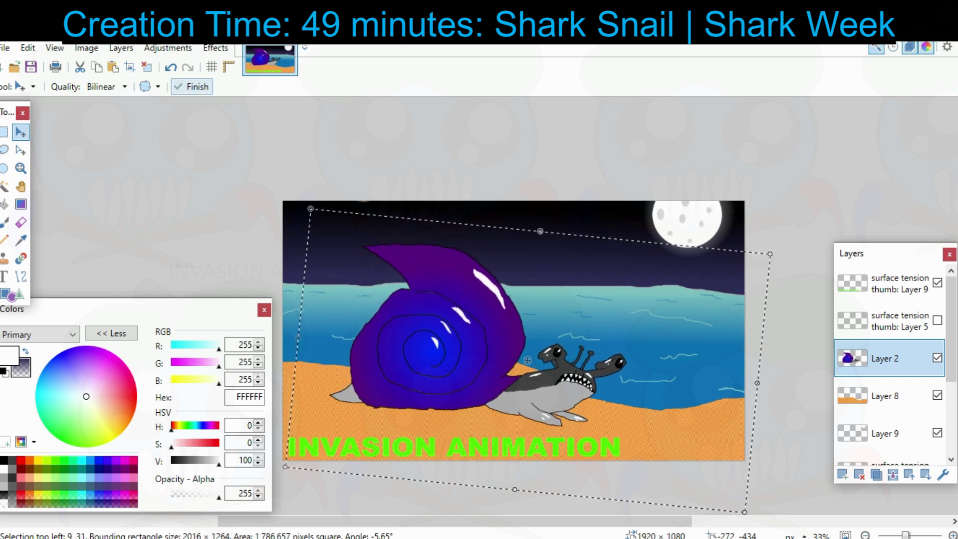
key(Return)
Draw a black brush line joining the body's underside to the shell's lower edge.
key(ctrl+plus)
key(ctrl+plus)
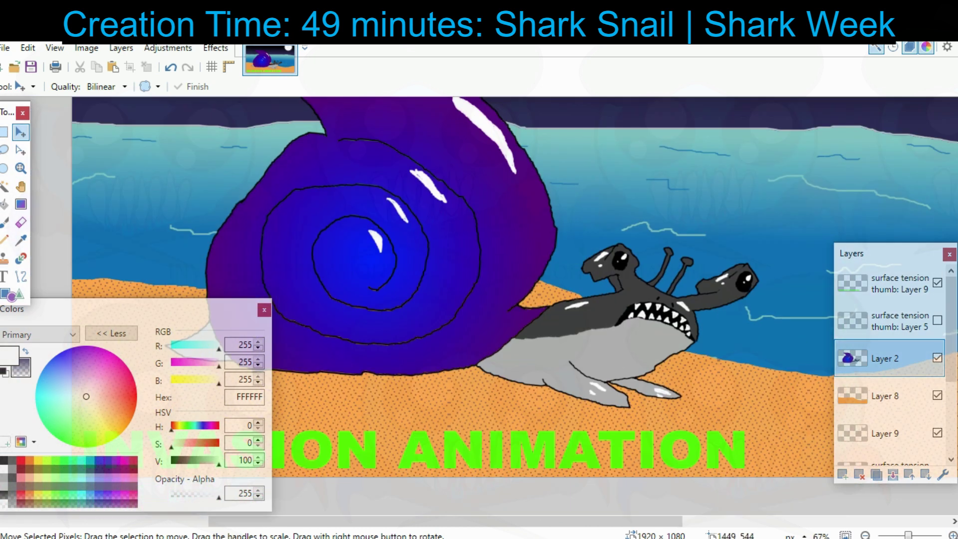
key(ctrl+plus)
key(ctrl+plus)
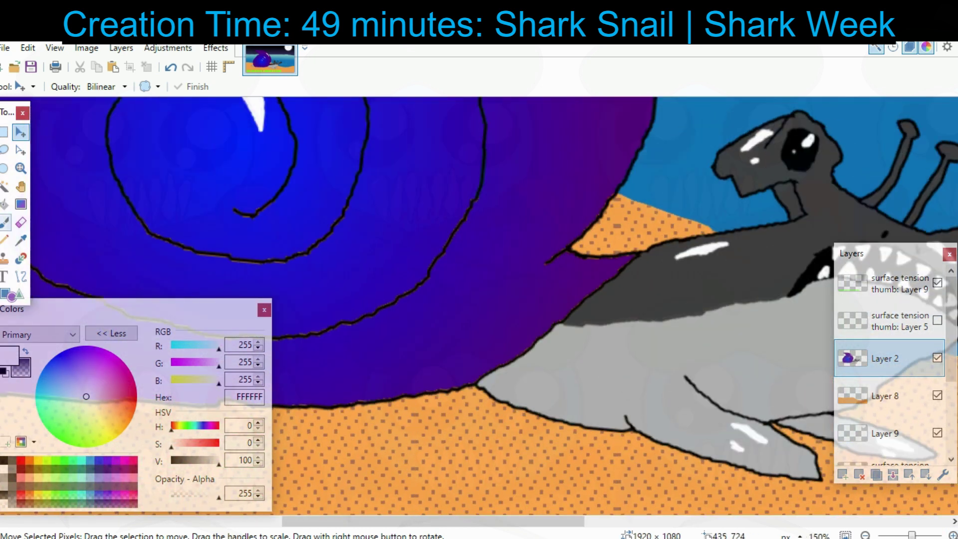
click(3, 223)
click(4, 460)
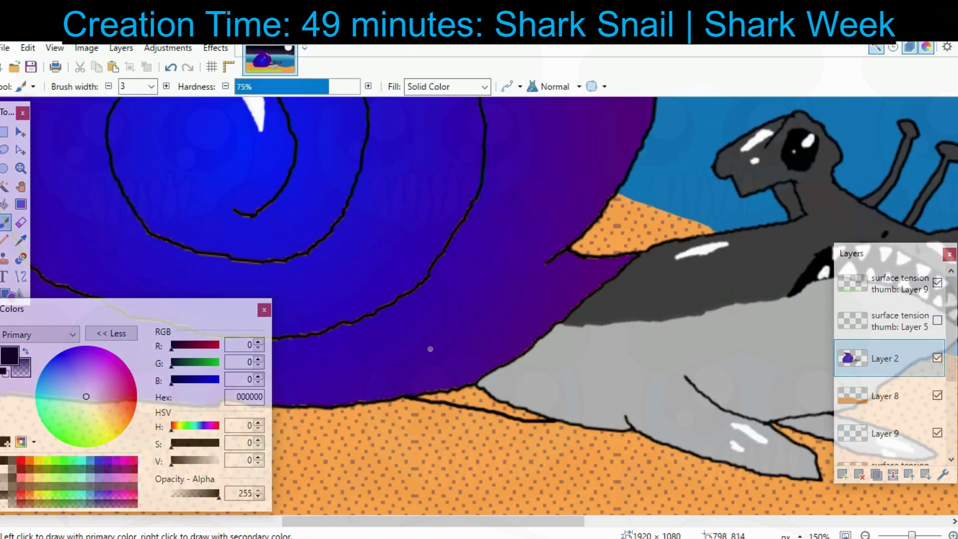
Fill the newly outlined body area beneath the shell with the belly grey AFAFAF and touch up its edges.
click(20, 241)
right_click(544, 357)
click(4, 223)
click(4, 205)
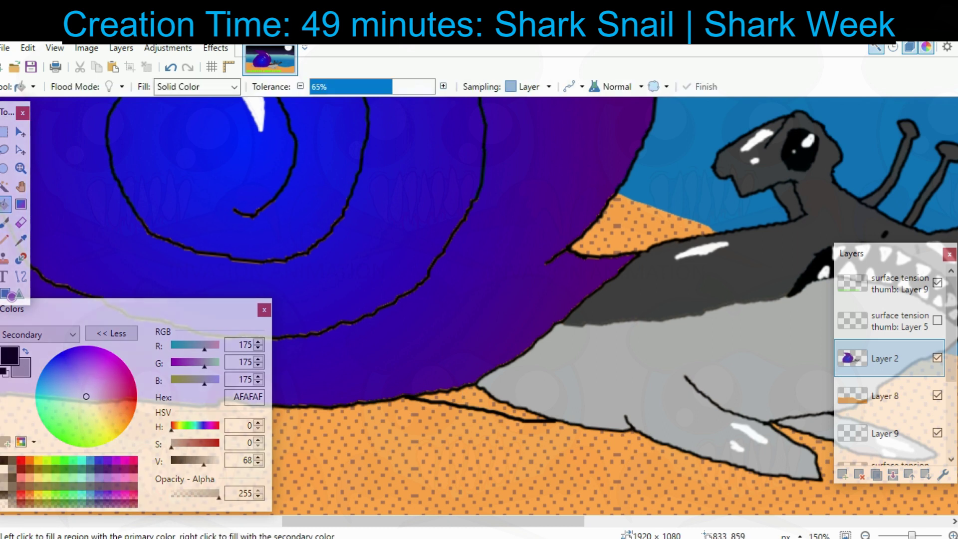
right_click(469, 395)
key(b)
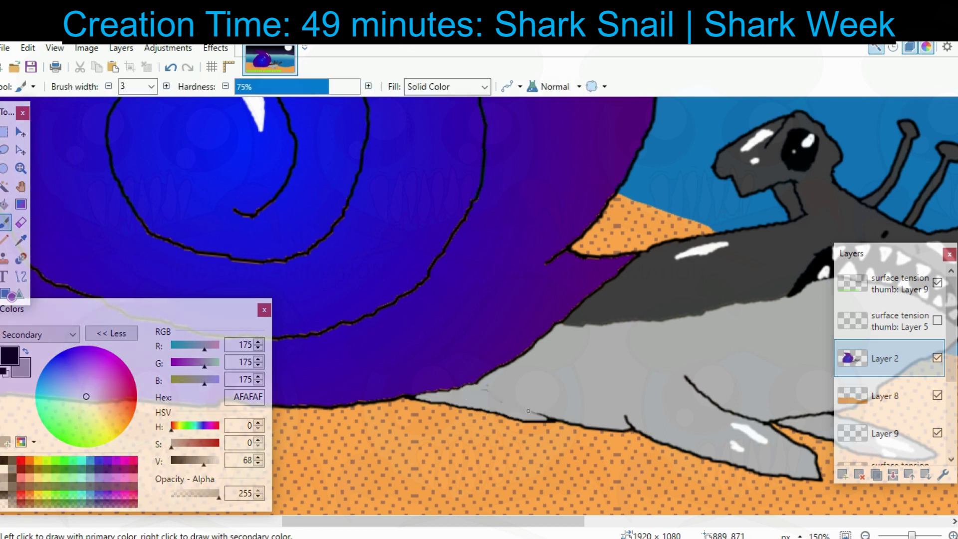
Clean up stray pixels around the shell's joins with the body and tail using the eraser.
scroll(536, 413, right, 3)
scroll(499, 394, left, 10)
scroll(491, 385, up, 1)
key(e)
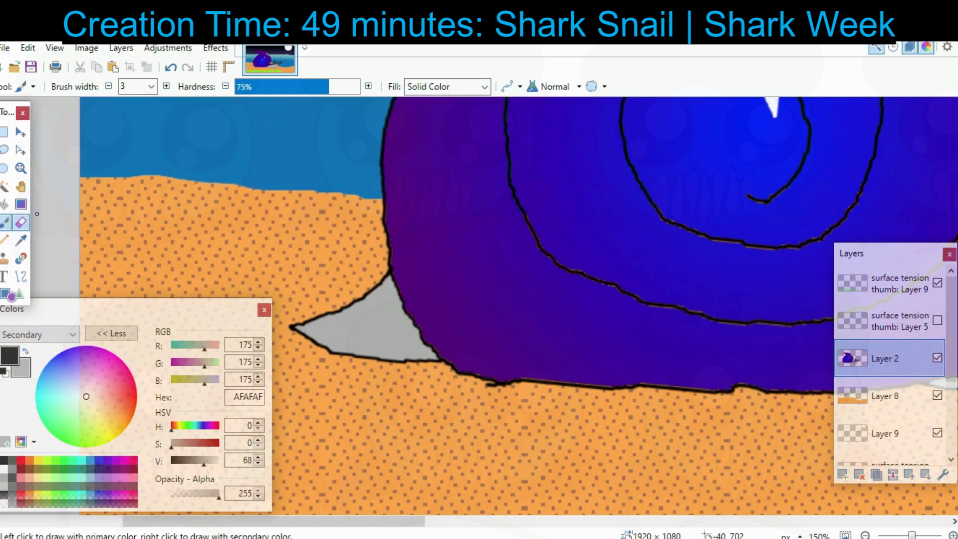
scroll(490, 384, right, 10)
scroll(549, 400, up, 2)
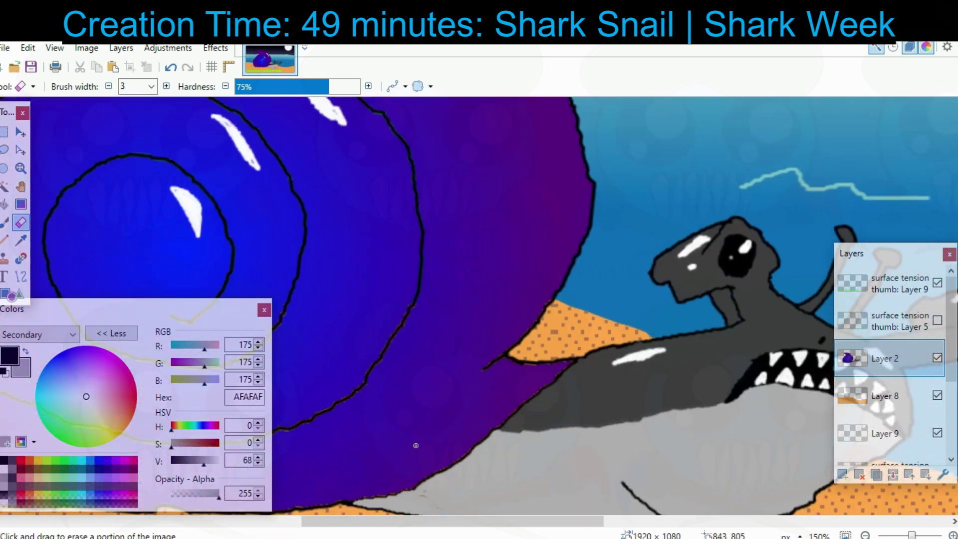
scroll(451, 440, left, 1)
scroll(451, 439, down, 1)
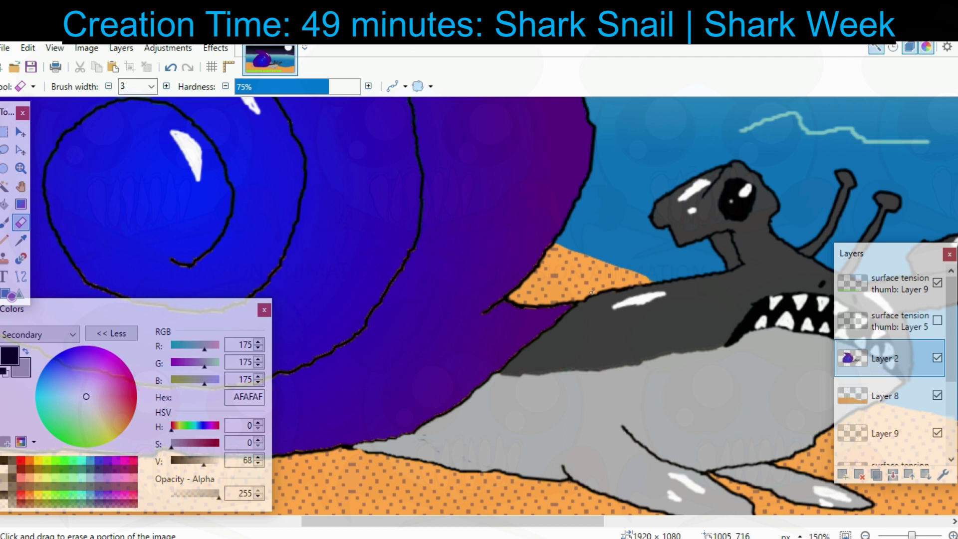
scroll(591, 292, left, 10)
scroll(462, 349, up, 1)
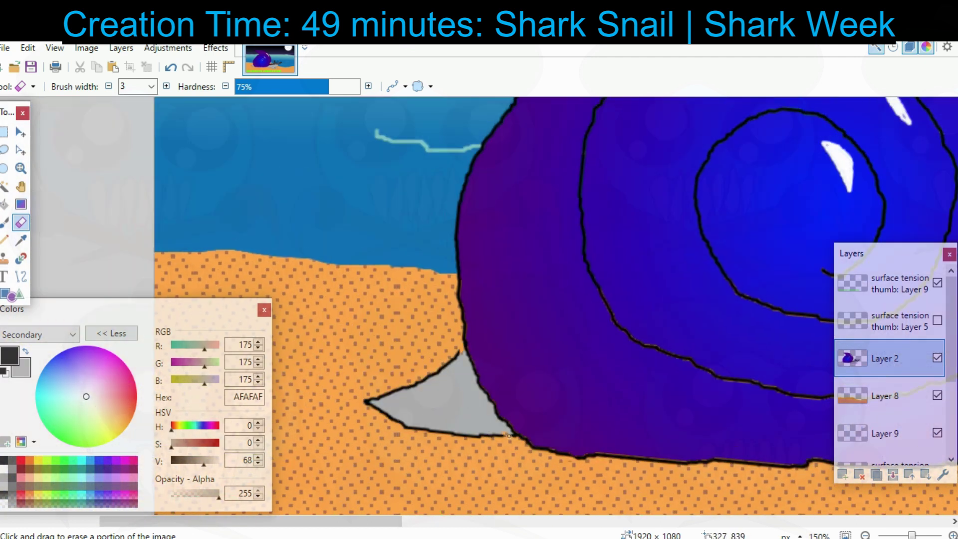
drag(509, 435, 515, 437)
drag(524, 275, 391, 284)
Set the fill tolerance to 43% and thicken the shell's spiral lines and lower outline with black fill.
click(5, 204)
drag(507, 356, 403, 358)
click(440, 367)
click(364, 86)
drag(402, 321, 261, 425)
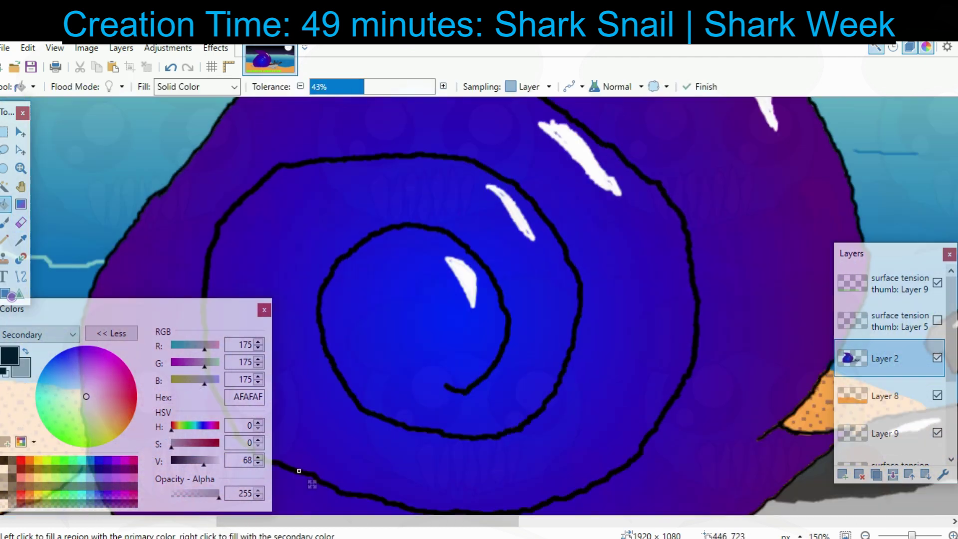
drag(349, 280, 486, 397)
drag(360, 474, 474, 133)
click(466, 342)
key(ctrl+z)
drag(479, 349, 445, 346)
click(446, 344)
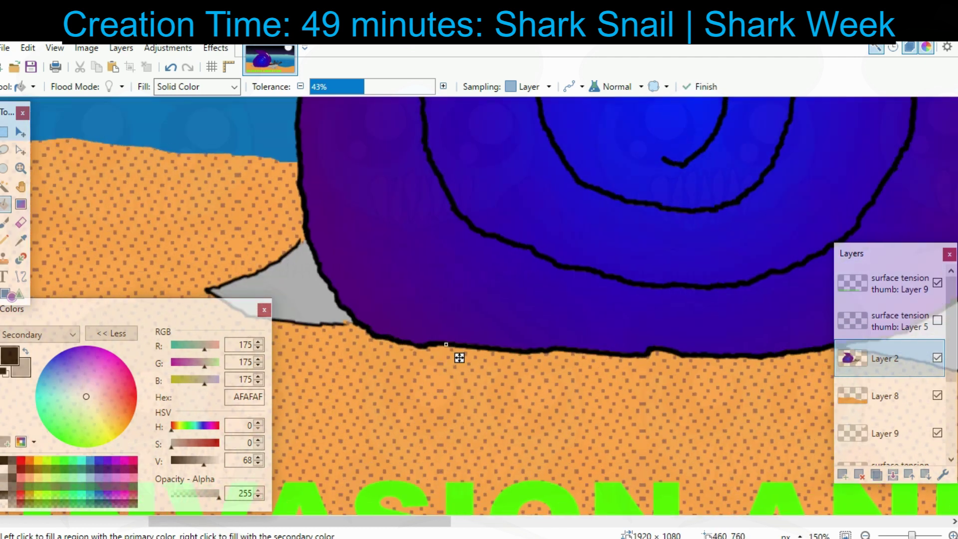
Examine the shell, tail and body outlines closely, and the whole scene at reduced size, for remaining flaws.
drag(713, 332, 488, 355)
drag(270, 258, 405, 231)
click(4, 223)
drag(212, 228, 334, 217)
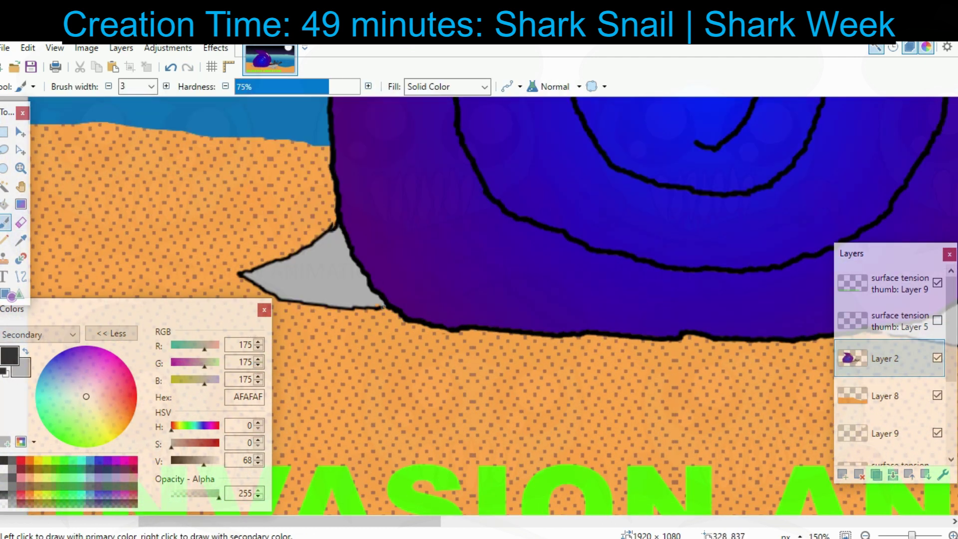
scroll(383, 307, right, 8)
scroll(578, 249, up, 1)
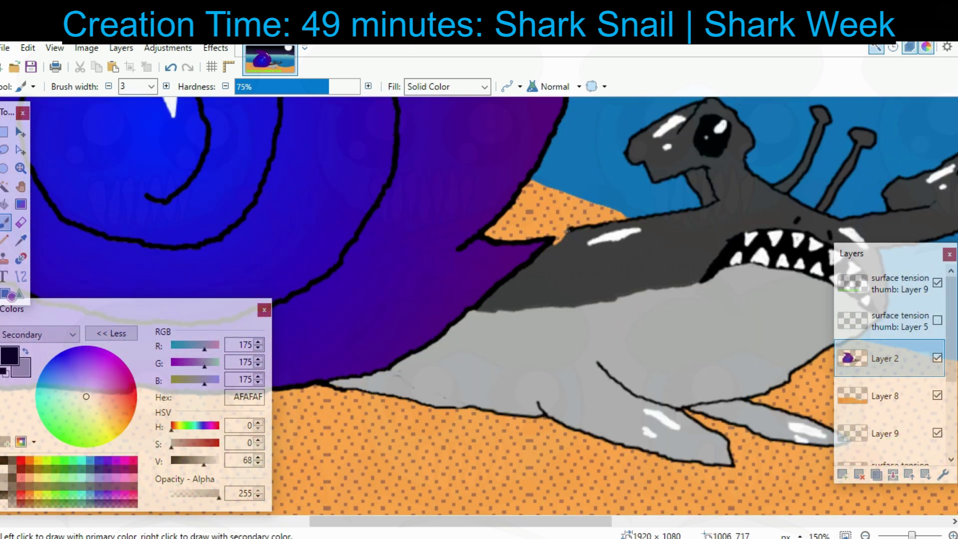
drag(573, 234, 559, 383)
drag(361, 322, 590, 354)
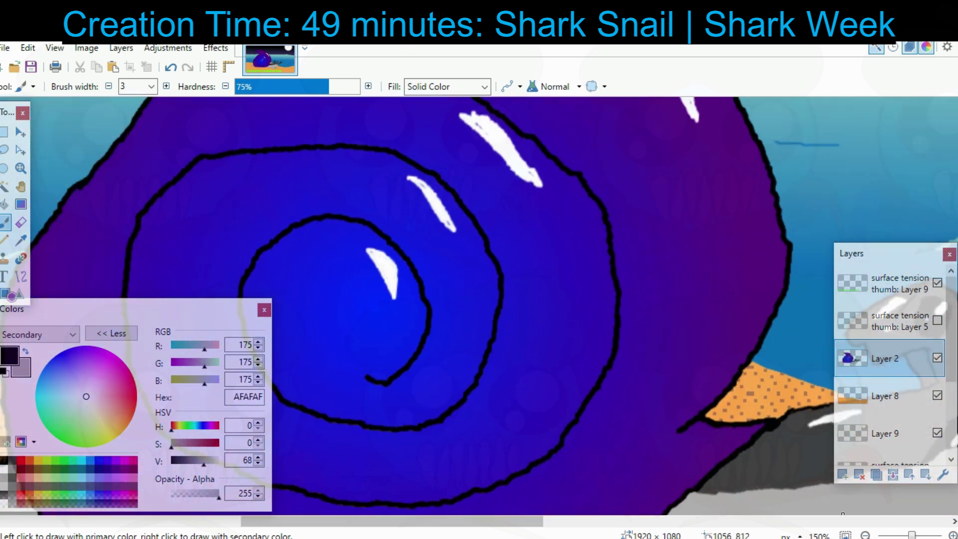
click(819, 521)
scroll(821, 302, down, 2)
drag(203, 170, 440, 220)
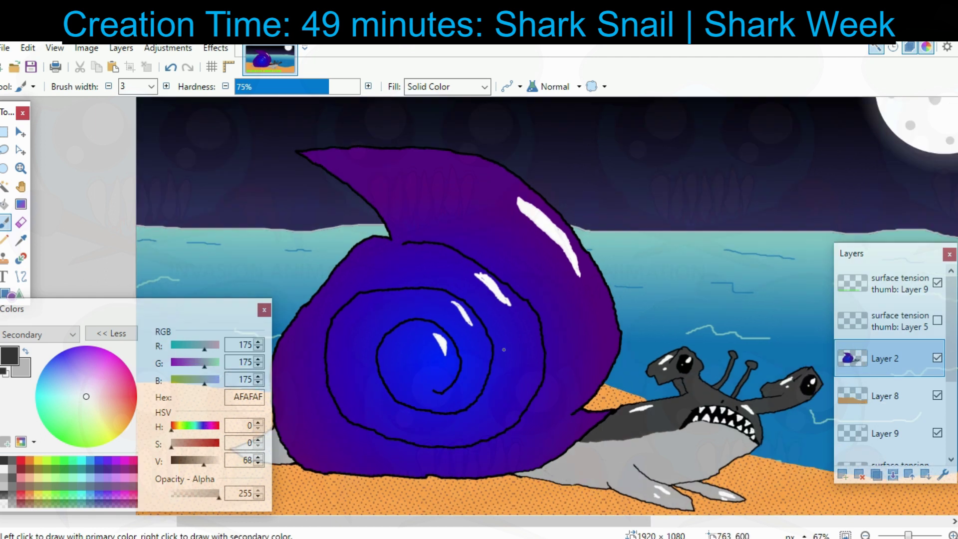
drag(506, 349, 451, 292)
On the layer above the snail, set up an 11-pixel brush in dark navy 00002B at opacity 35.
click(889, 320)
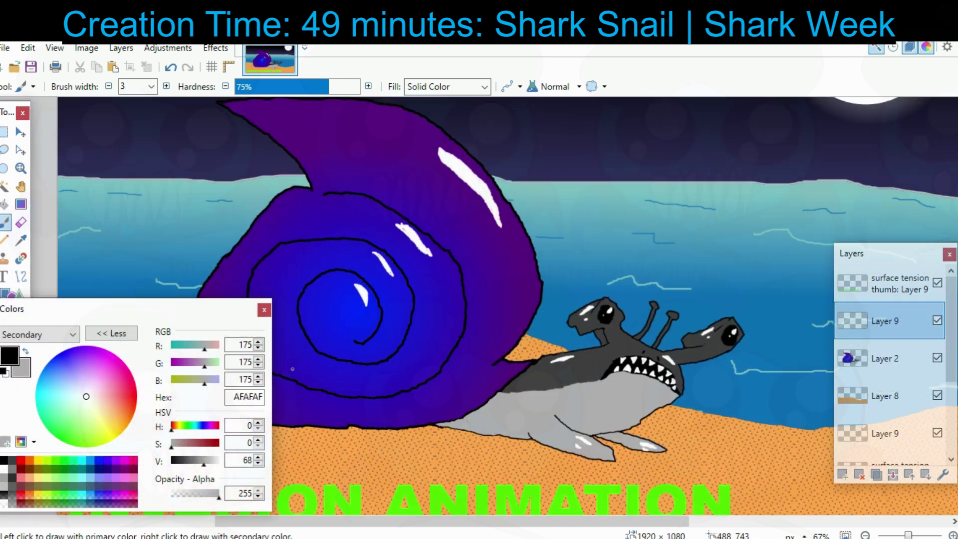
click(9, 355)
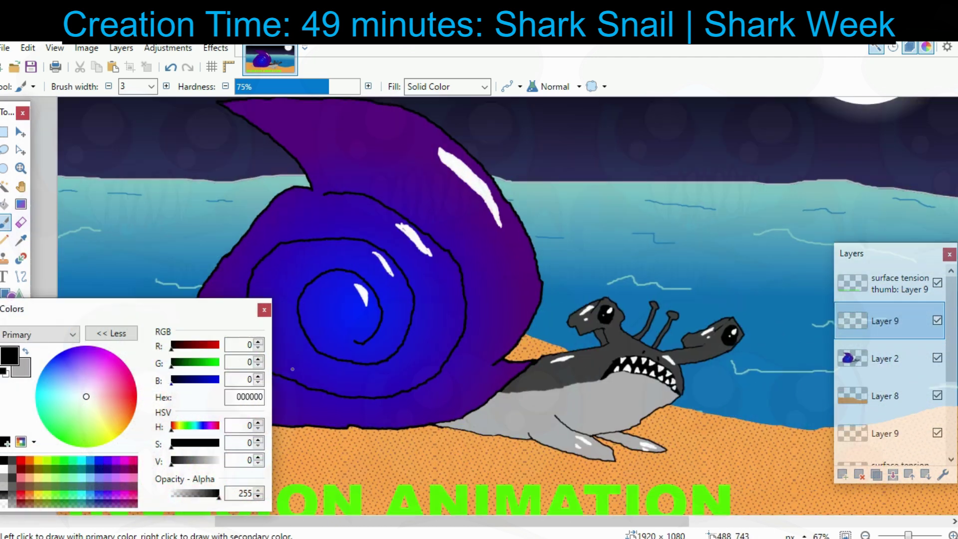
drag(171, 380, 180, 381)
drag(219, 494, 205, 494)
click(5, 222)
click(152, 87)
click(131, 209)
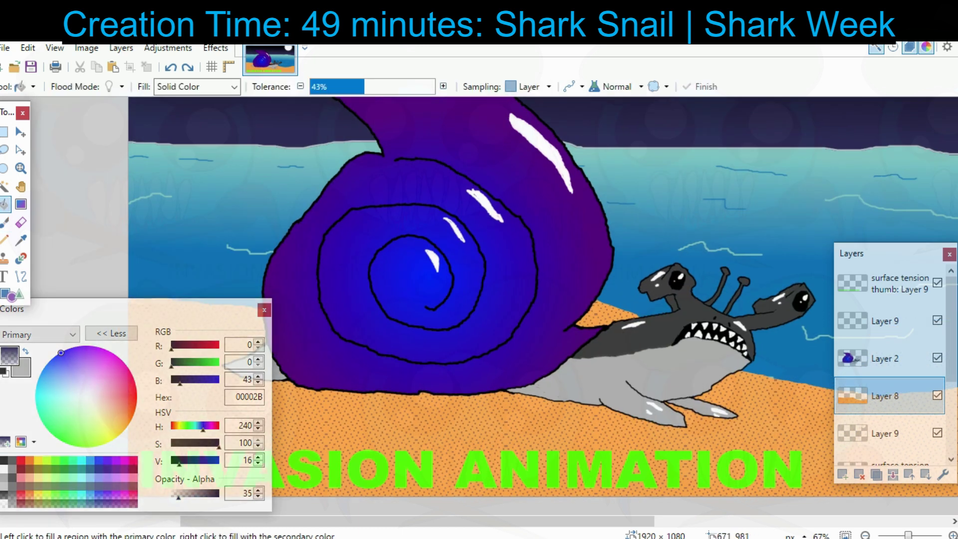
Darken the sand on Layer 8 by filling it with the translucent navy, raising the opacity to 78.
click(460, 455)
drag(179, 497, 187, 496)
click(464, 461)
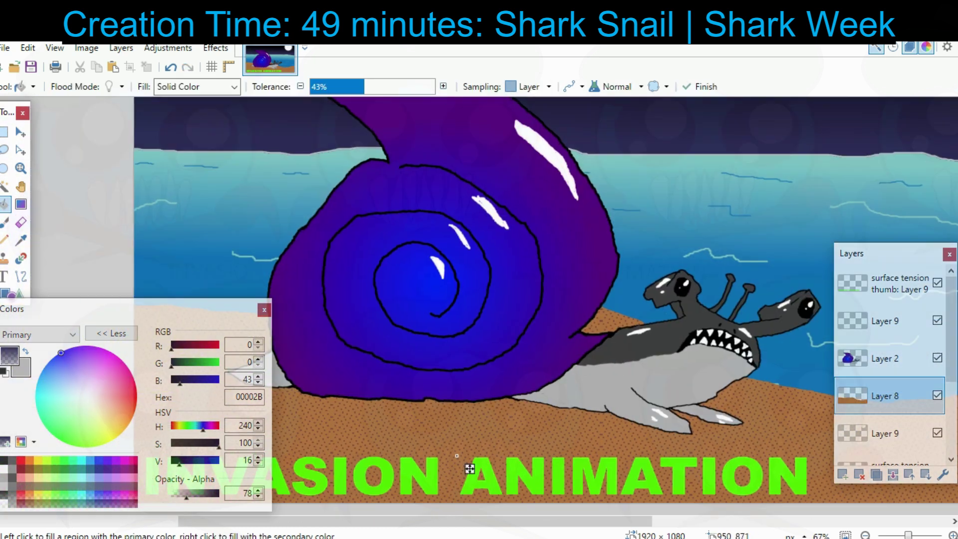
Brush translucent navy shadows along the body's underside, the front flipper's lower edge and the body edge beside the shell.
click(5, 222)
drag(584, 394, 625, 405)
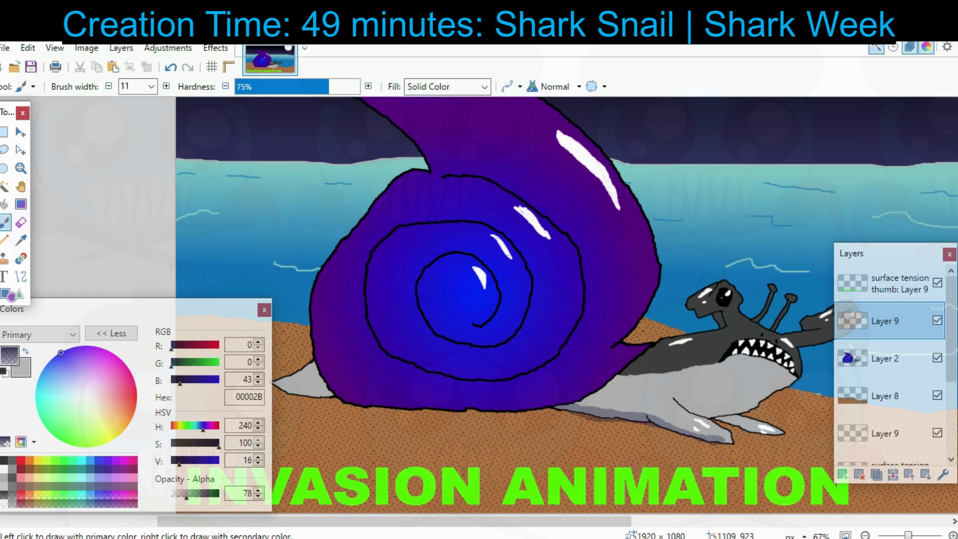
drag(647, 290, 469, 298)
drag(622, 405, 701, 338)
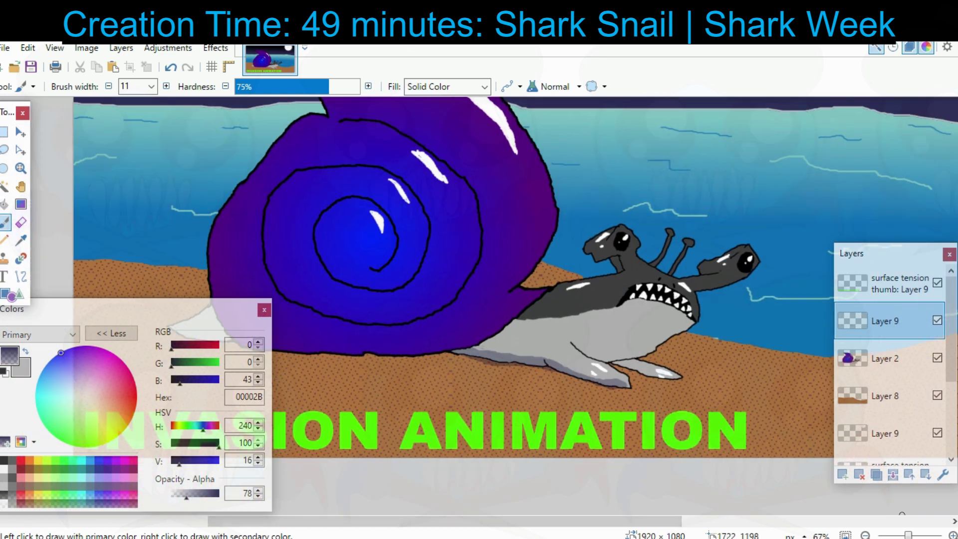
mouse_move(699, 100)
mouse_down()
mouse_move(603, 274)
mouse_move(710, 187)
mouse_up()
scroll(577, 317, up, 3)
mouse_move(578, 317)
mouse_down()
mouse_move(579, 120)
mouse_move(532, 109)
mouse_up()
drag(473, 284, 339, 378)
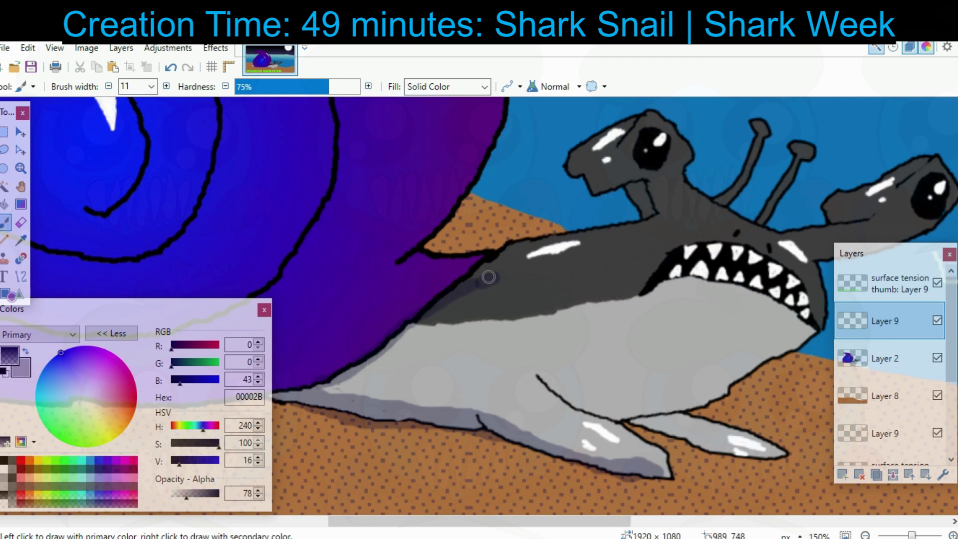
Outline the shadow areas along the back, mouth and belly, and fill them with translucent navy at 7% tolerance.
mouse_move(508, 274)
mouse_down()
mouse_move(655, 257)
mouse_move(628, 302)
mouse_move(697, 282)
mouse_up()
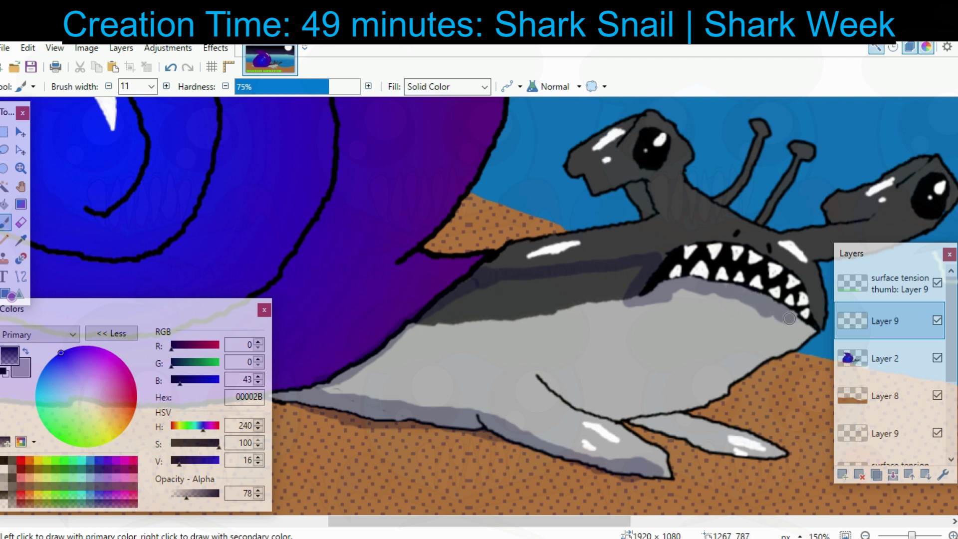
mouse_move(785, 320)
mouse_down()
mouse_move(734, 351)
mouse_move(709, 382)
mouse_move(619, 414)
mouse_move(541, 378)
mouse_move(576, 400)
mouse_move(546, 428)
mouse_up()
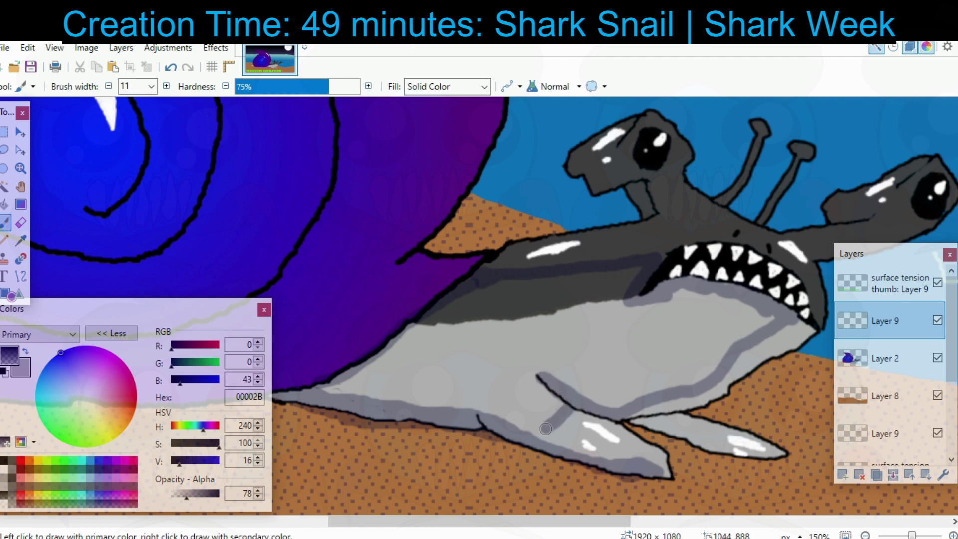
click(5, 204)
click(444, 366)
drag(340, 87, 319, 87)
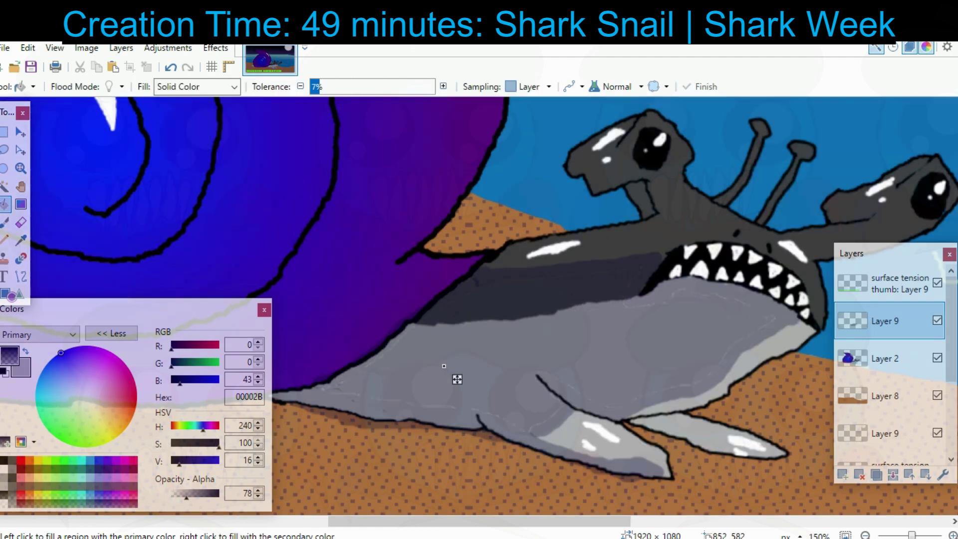
drag(520, 335, 441, 365)
Extend the shadow over the upper front flipper with the brush and fill the remaining gap at 20% tolerance.
click(5, 223)
scroll(516, 403, down, 3)
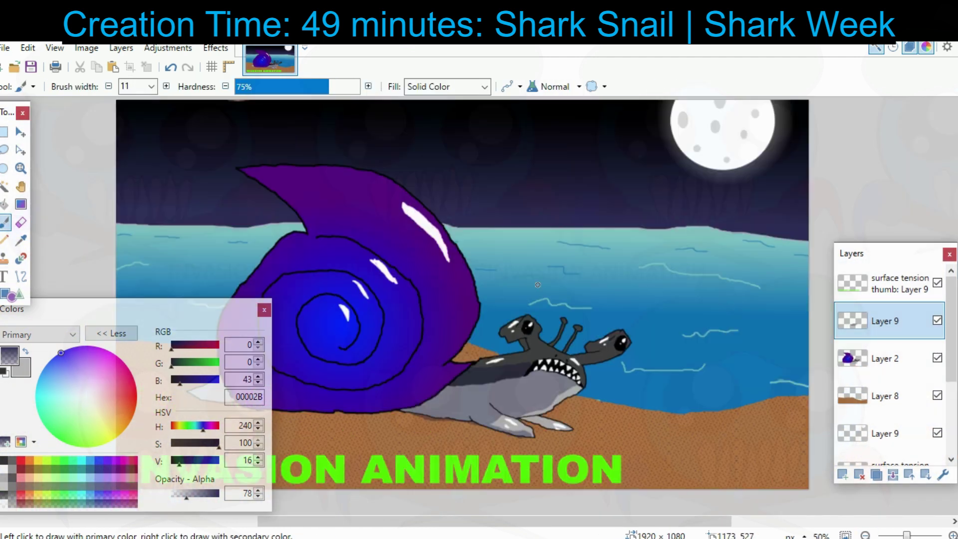
drag(538, 287, 631, 247)
scroll(630, 247, up, 4)
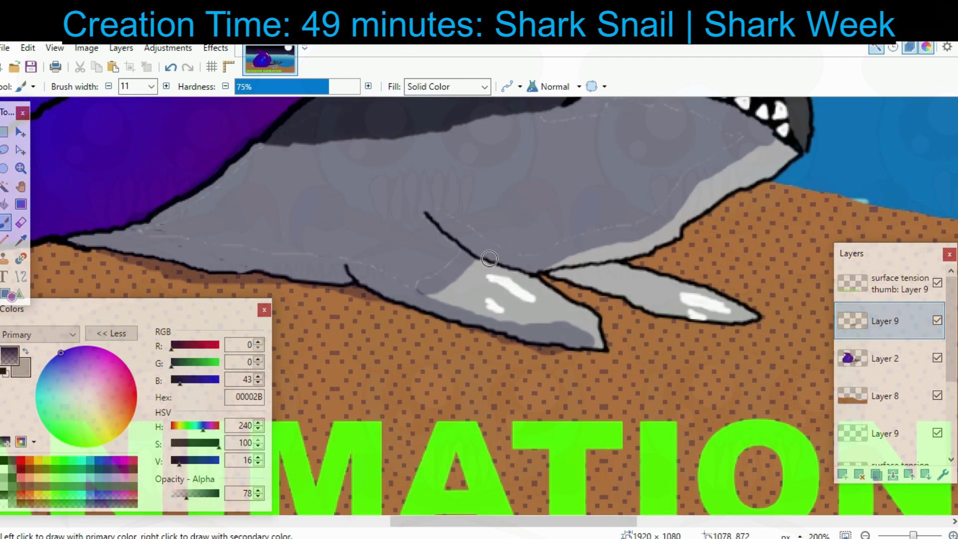
drag(471, 276, 464, 301)
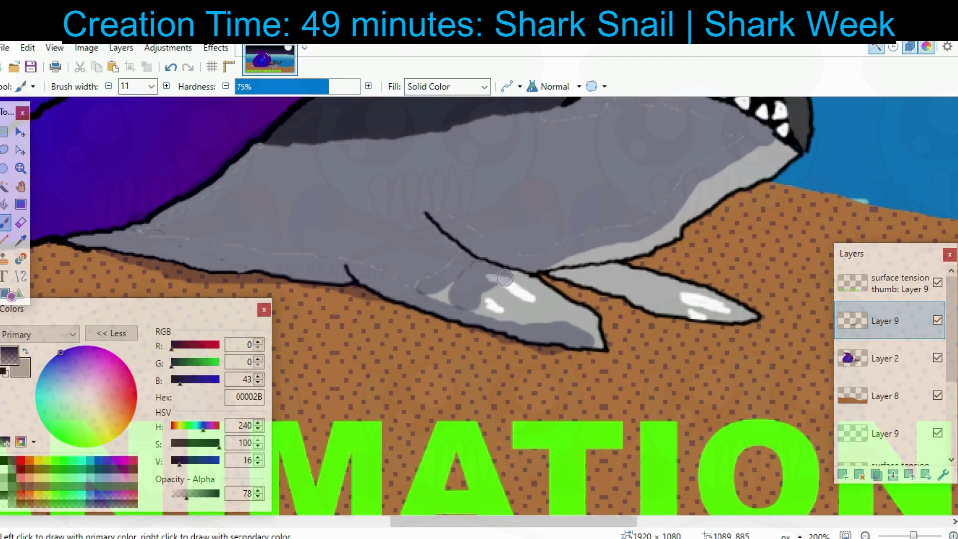
drag(505, 278, 476, 305)
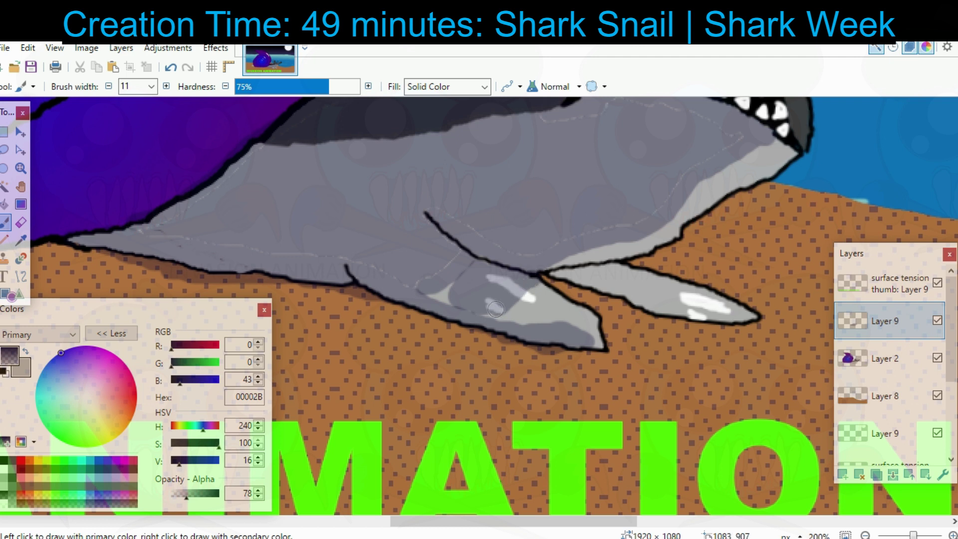
key(f)
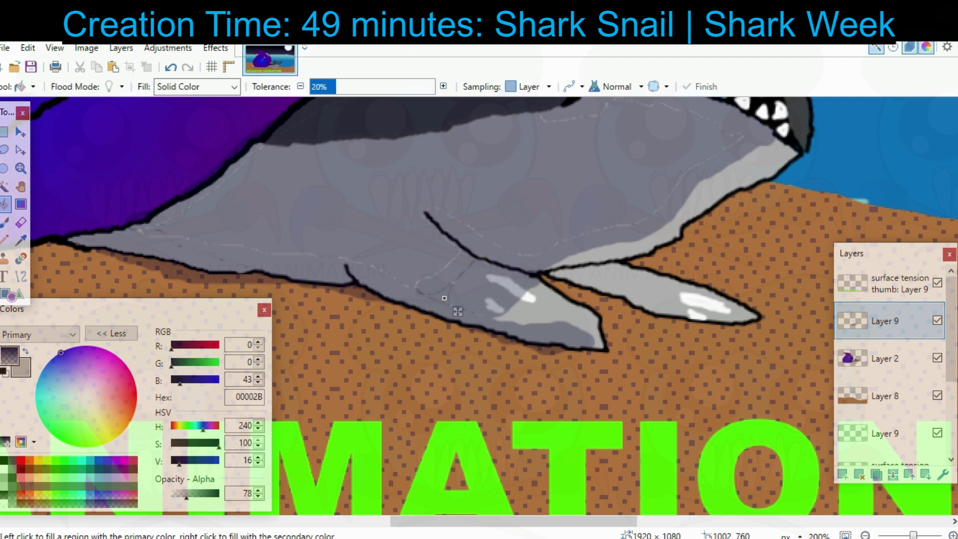
mouse_move(458, 312)
mouse_down()
mouse_move(731, 350)
mouse_move(298, 313)
mouse_up()
Clean up the shadow's edges around the front flipper with the eraser.
key(e)
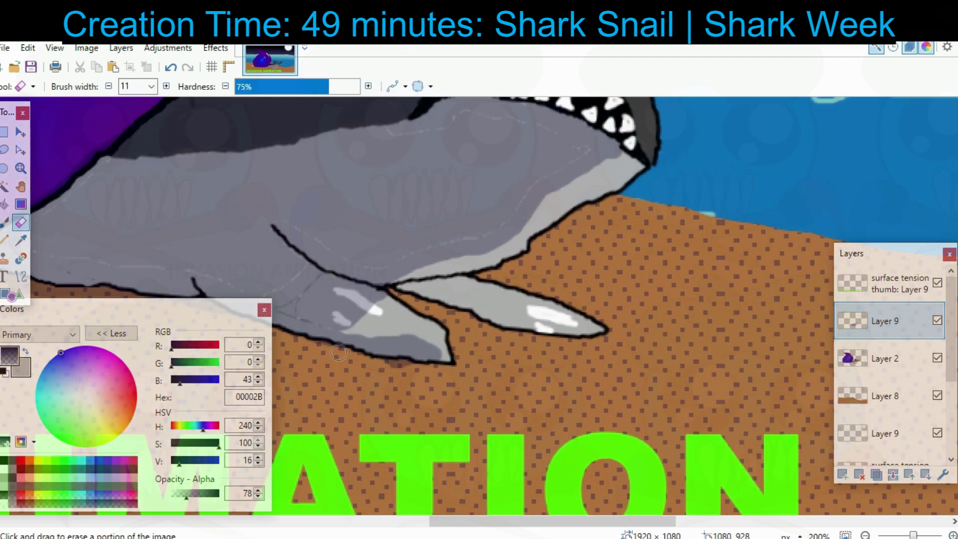
drag(373, 330, 418, 338)
drag(529, 298, 458, 427)
drag(508, 385, 399, 490)
scroll(462, 420, down, 6)
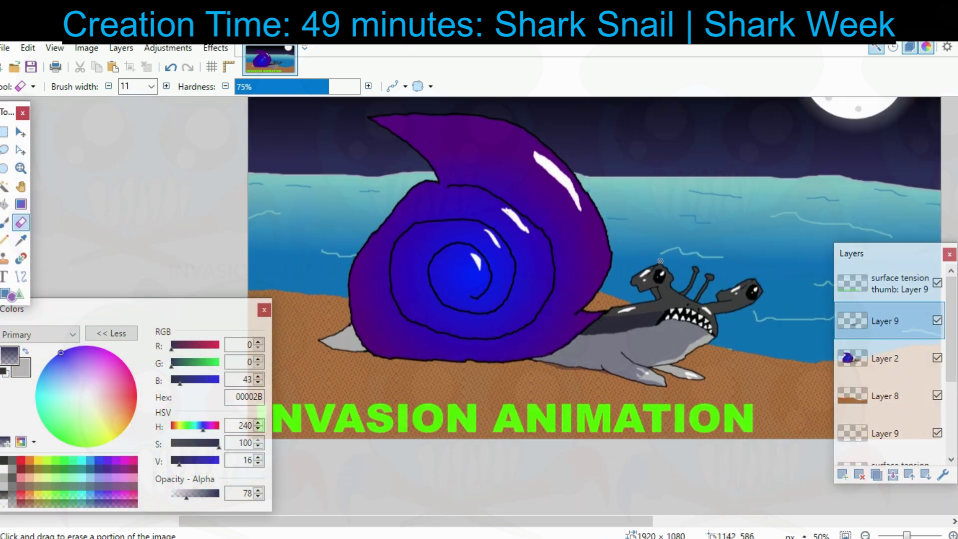
Hide the green text layer, move the shading layer above it and make Layer 2 active.
drag(660, 261, 640, 281)
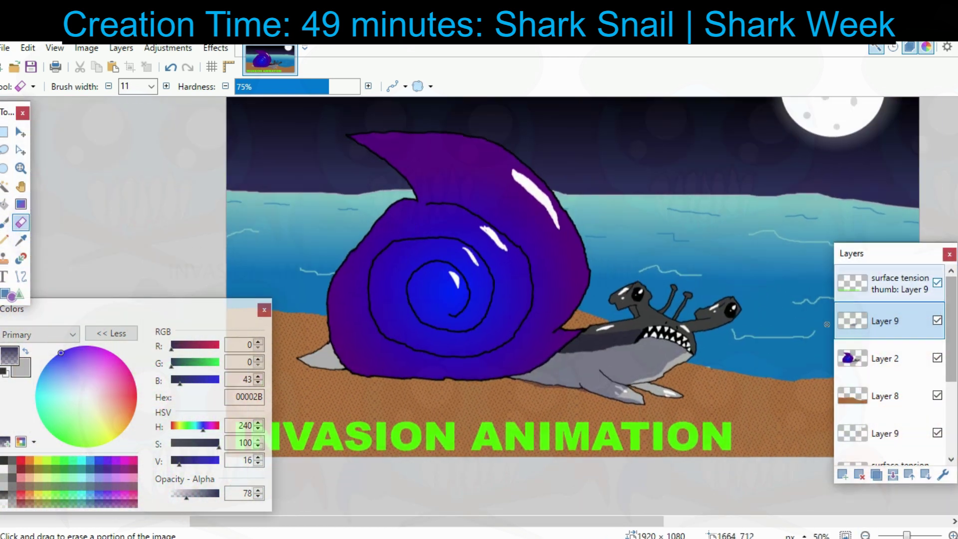
click(937, 283)
drag(519, 212, 541, 218)
click(909, 475)
click(885, 358)
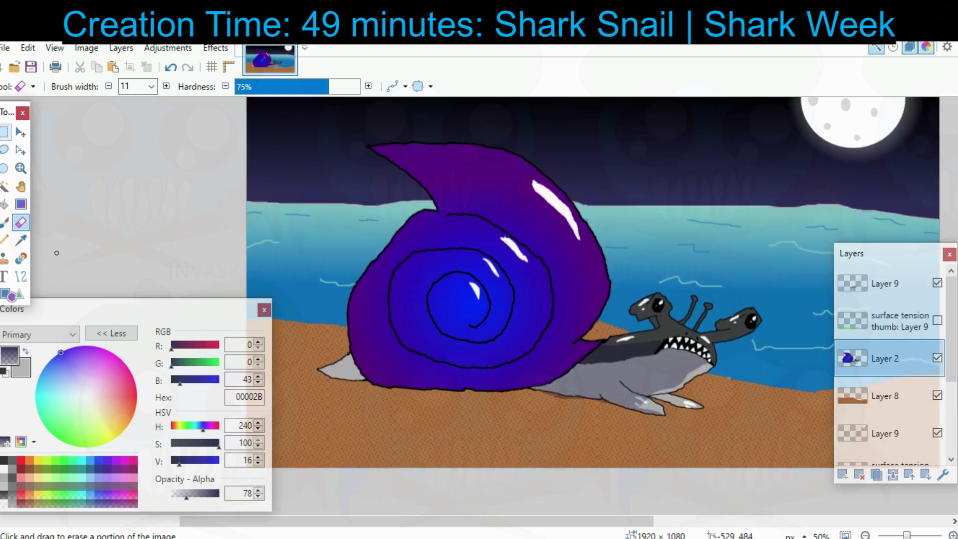
Copy the whole snail from Layer 2 with a rectangular selection and paste it onto a new layer.
click(4, 132)
mouse_move(247, 121)
mouse_down()
mouse_move(678, 399)
mouse_move(781, 419)
mouse_up()
key(ctrl+c)
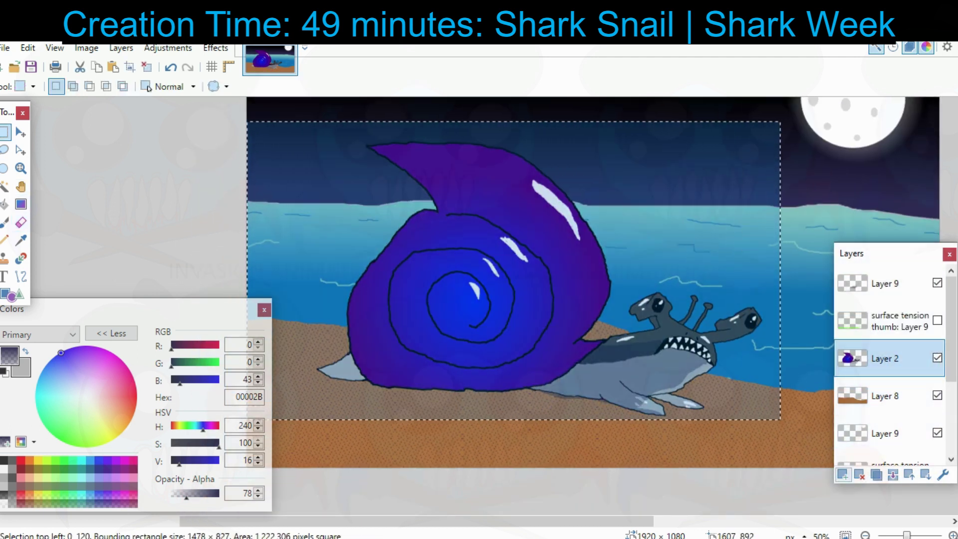
click(842, 475)
key(ctrl+v)
Flip the pasted snail upside down, squash it vertically and move it up over the shell and sea.
drag(456, 225, 456, 213)
drag(456, 213, 444, 274)
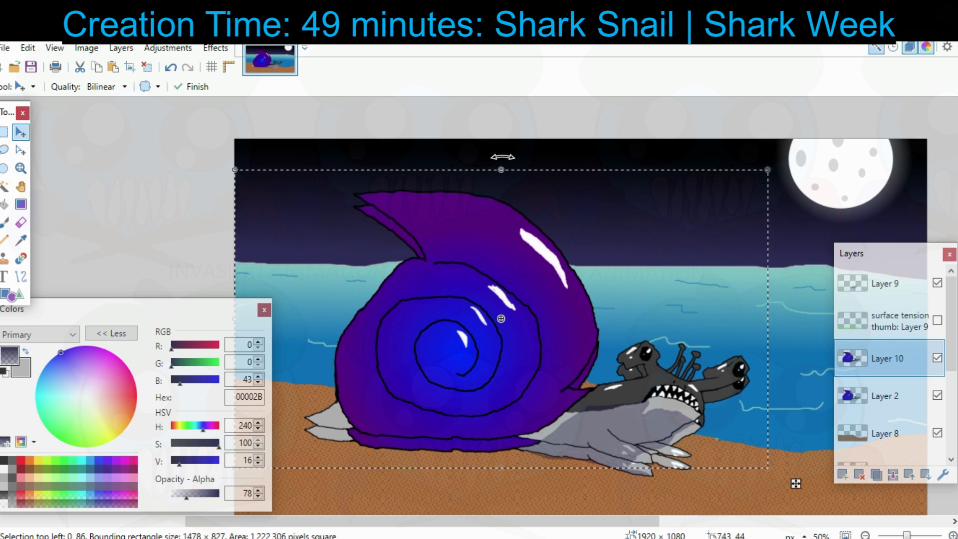
drag(501, 169, 502, 495)
drag(442, 477, 504, 244)
drag(559, 265, 551, 392)
drag(861, 226, 753, 212)
drag(753, 212, 785, 196)
Darken the flipped snail with Hue/Saturation Plus: hue -30, saturation 12, lightness -70 and alpha 20.
click(168, 48)
click(189, 141)
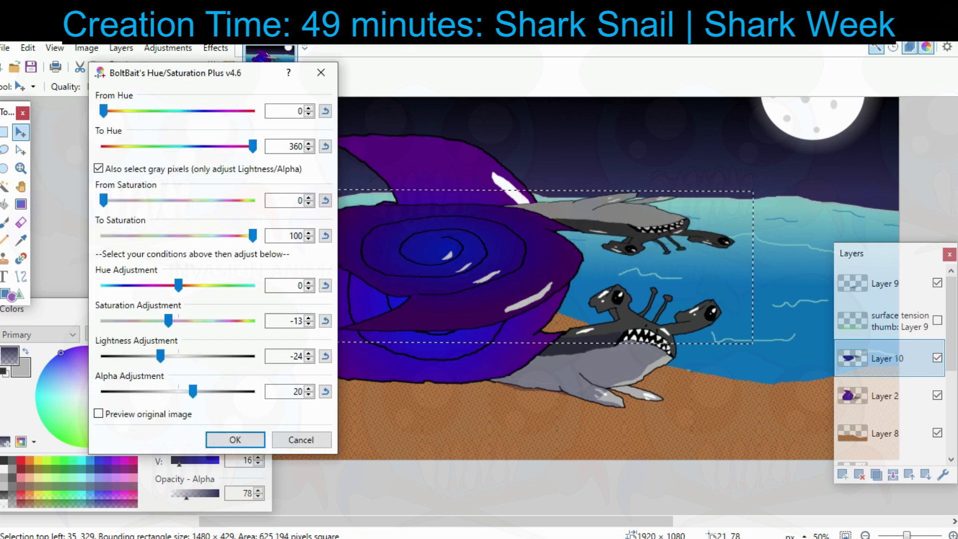
drag(160, 356, 119, 356)
drag(168, 321, 135, 321)
drag(119, 356, 180, 356)
drag(138, 321, 215, 321)
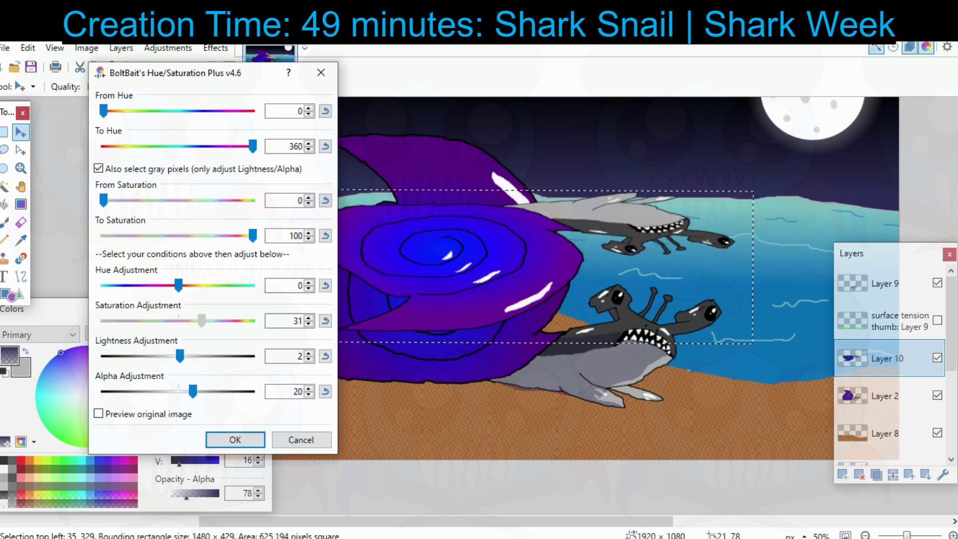
mouse_move(178, 285)
mouse_down()
mouse_move(214, 285)
mouse_move(156, 285)
mouse_move(165, 285)
mouse_up()
drag(179, 355, 128, 356)
click(235, 439)
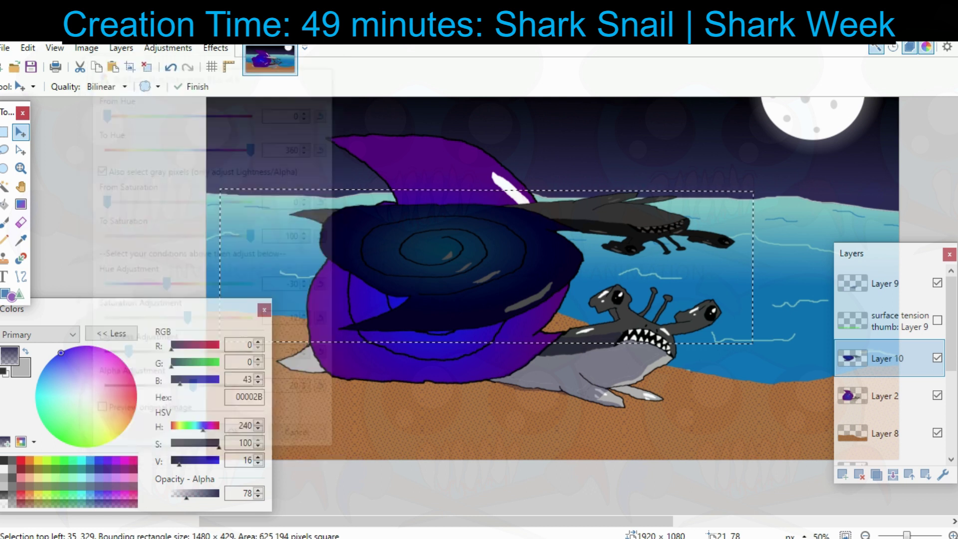
Apply the same Hue/Saturation Plus adjustment to the flipped snail again to turn it into a black silhouette.
click(167, 49)
key(h)
key(Return)
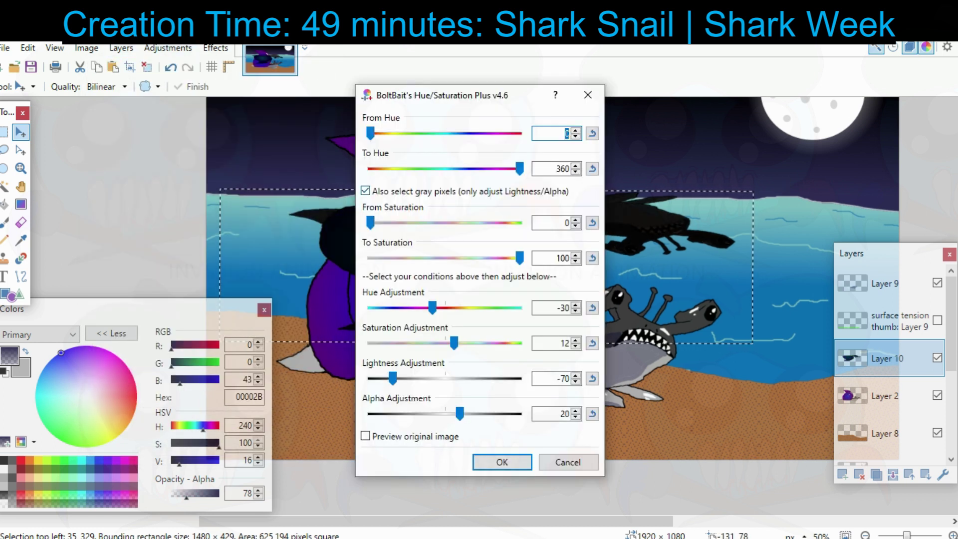
key(Return)
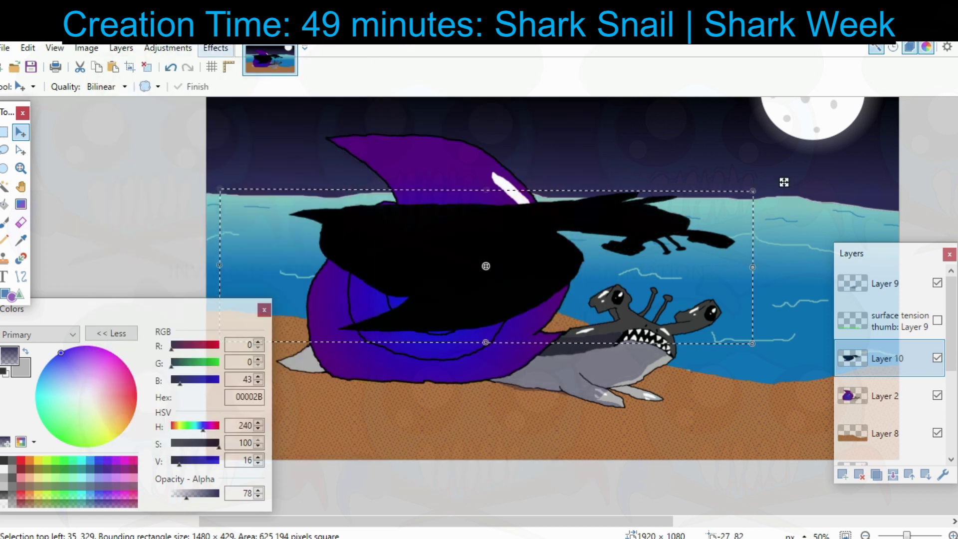
Make the black silhouette translucent by applying the Transparency adjustment twice.
click(168, 49)
click(191, 394)
drag(445, 273, 401, 273)
click(502, 322)
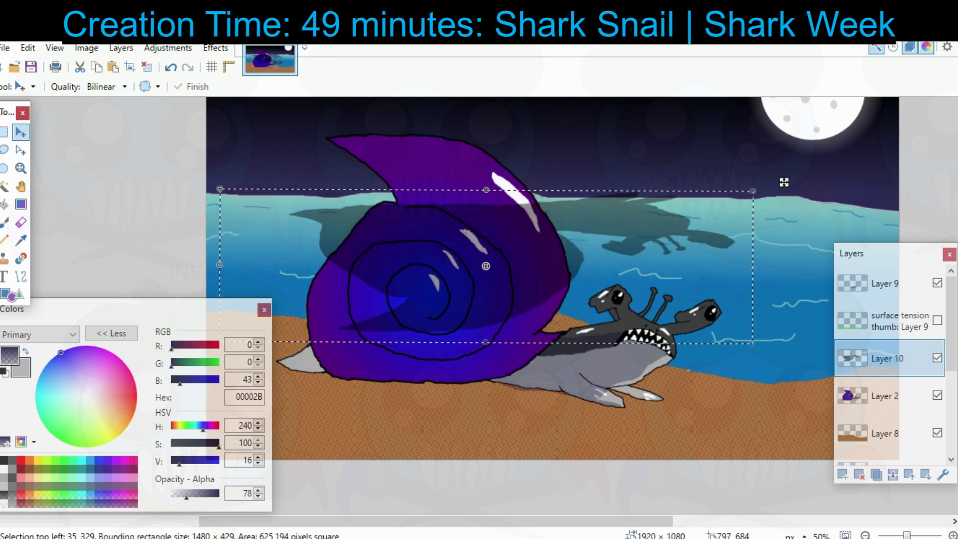
key(alt)
key(Left)
click(168, 48)
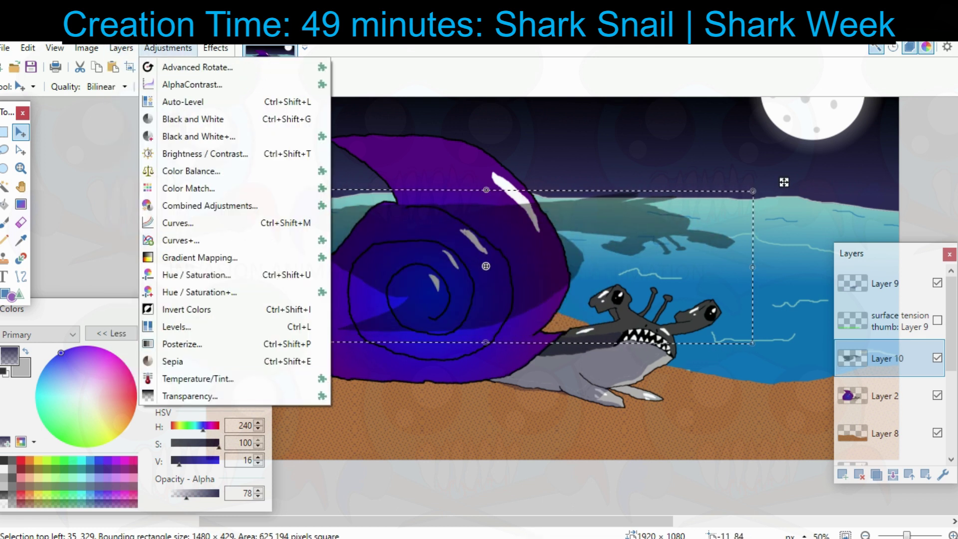
click(191, 394)
click(502, 321)
Move the translucent shadow onto the sand below the snail and rotate it to about -12.8°.
drag(697, 239, 619, 376)
drag(706, 319, 756, 416)
drag(482, 391, 584, 287)
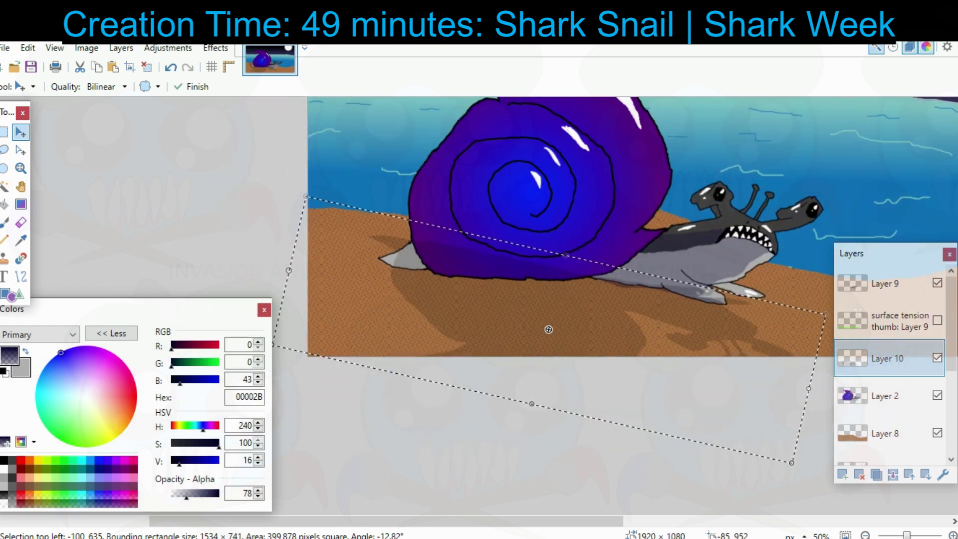
Stretch the shadow wider toward the tail side, rotate it to -17.23° and adjust its position on the sand.
drag(289, 269, 198, 248)
drag(399, 289, 443, 370)
drag(625, 367, 639, 366)
drag(624, 374, 484, 358)
drag(755, 368, 754, 392)
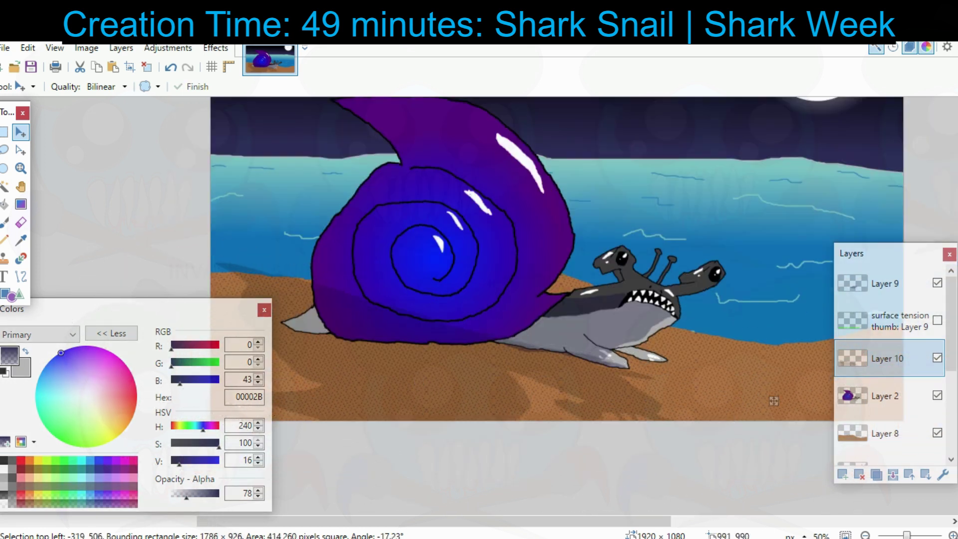
drag(567, 388, 557, 376)
drag(493, 309, 564, 327)
Move the shadow's layer beneath the snail's Layer 2 and nudge the shadow into place under the body.
drag(888, 358, 887, 395)
drag(608, 404, 596, 410)
drag(822, 415, 946, 441)
drag(721, 388, 654, 322)
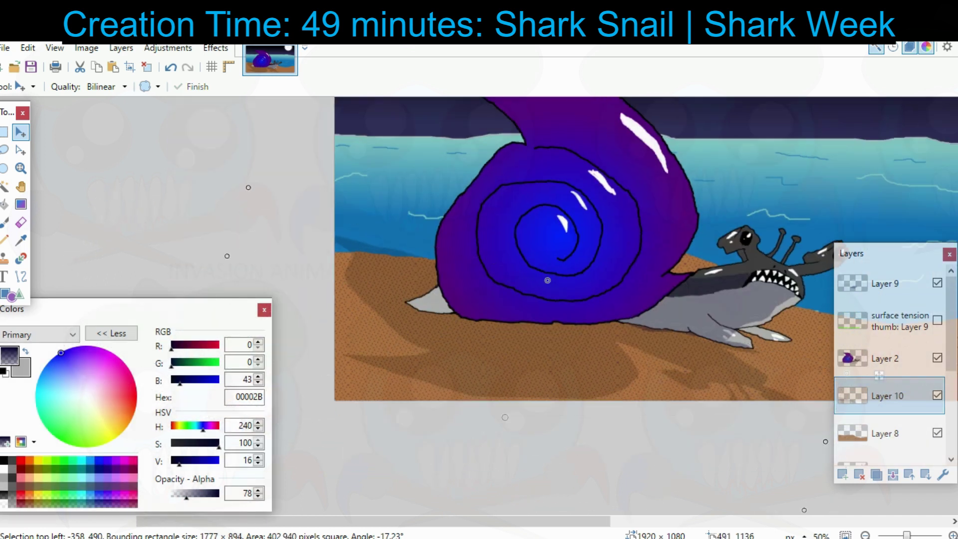
Deselect the shadow and erase its part spilling onto the water and sand behind the snail's tail with a 100-wide eraser.
scroll(736, 426, up, 5)
scroll(736, 426, right, 10)
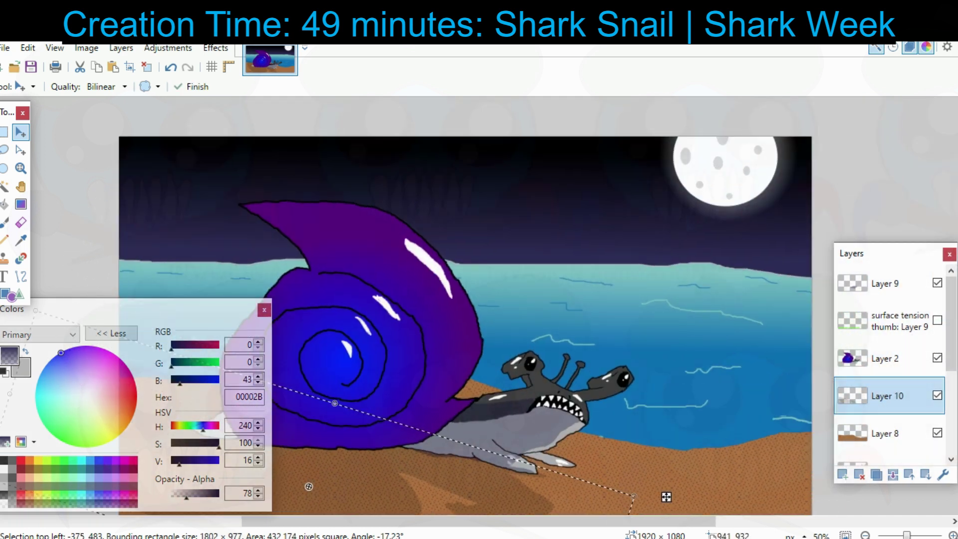
mouse_move(666, 497)
mouse_down()
mouse_move(778, 414)
mouse_move(850, 421)
mouse_up()
click(147, 67)
click(21, 222)
click(152, 87)
click(129, 349)
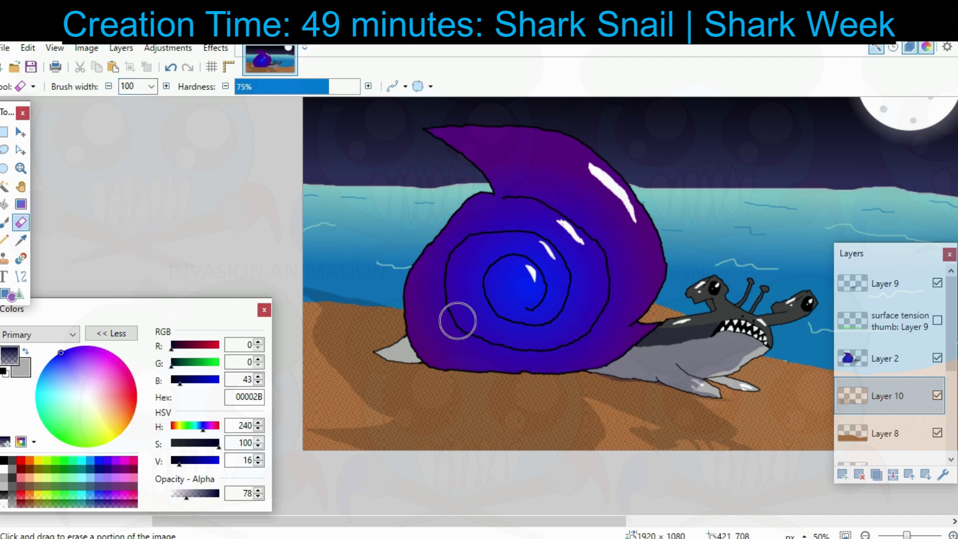
mouse_move(392, 306)
mouse_down()
mouse_move(359, 289)
mouse_move(393, 323)
mouse_move(327, 305)
mouse_up()
drag(349, 381, 347, 363)
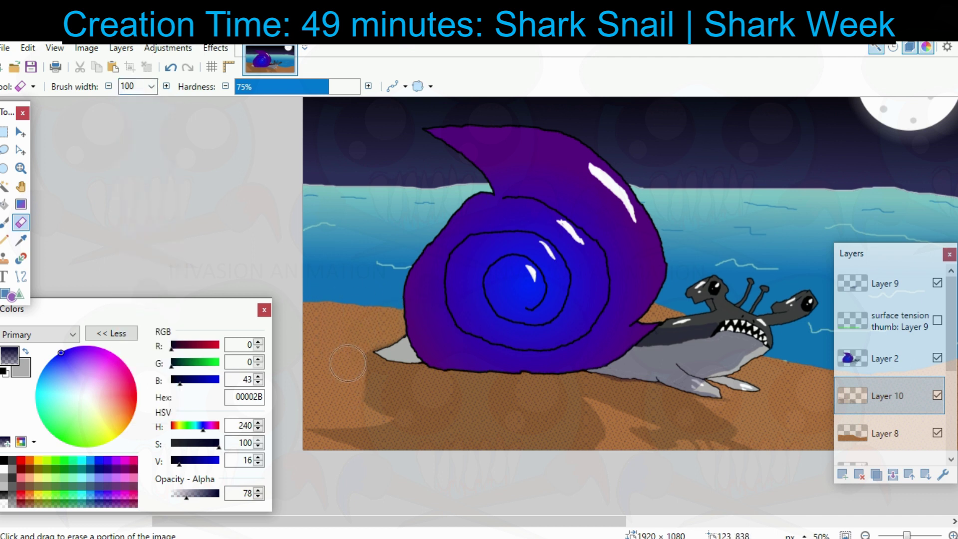
drag(381, 311, 370, 311)
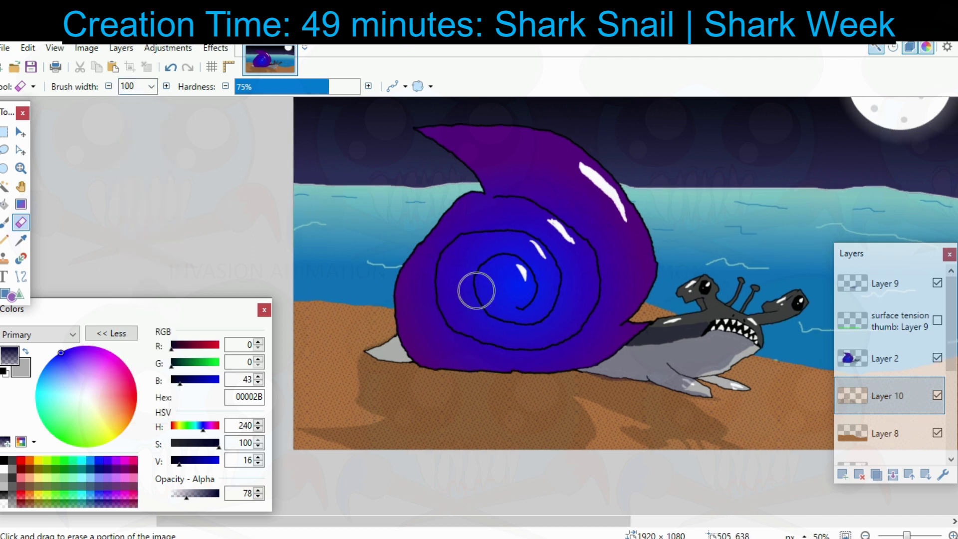
Fill the cast shadow on Layer 10 with dark blue 00002B at opacity 43.
mouse_move(476, 289)
mouse_down()
mouse_move(438, 248)
mouse_move(277, 278)
mouse_move(499, 229)
mouse_up()
click(5, 204)
click(492, 347)
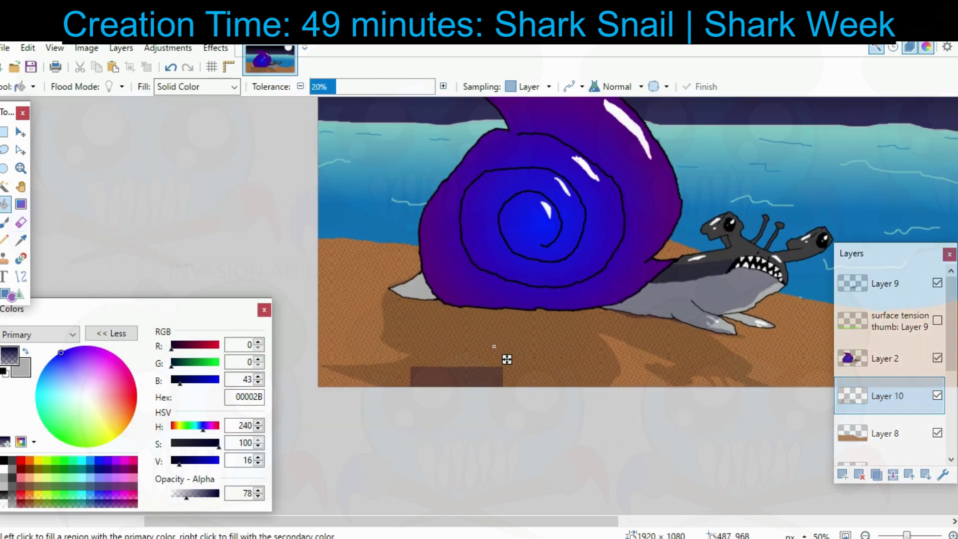
drag(492, 347, 414, 379)
drag(186, 494, 178, 494)
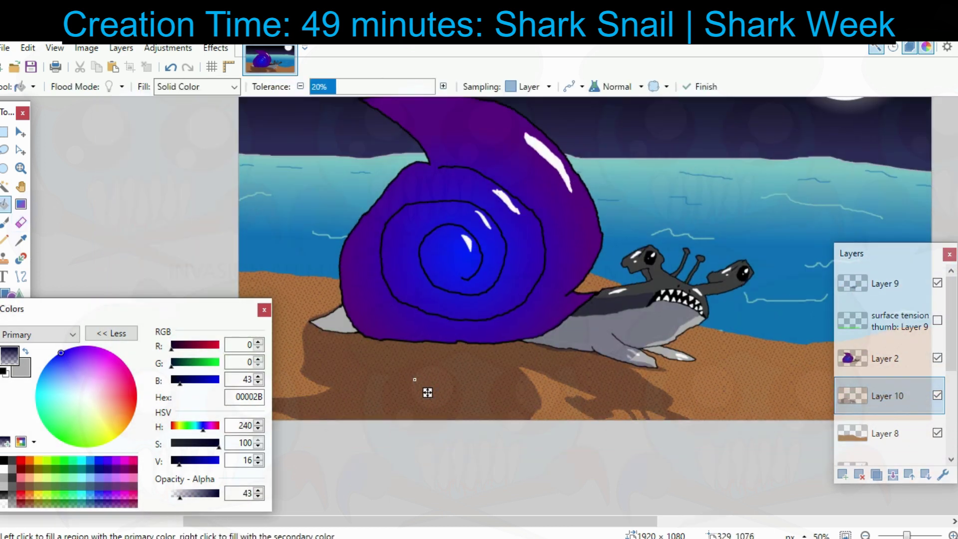
Erase the stray shading on Layer 9 that overlaps the sand beneath the snail's belly.
key(b)
mouse_move(574, 246)
mouse_down()
mouse_move(589, 299)
mouse_move(648, 229)
mouse_move(618, 250)
mouse_move(458, 241)
mouse_up()
click(954, 536)
click(953, 536)
drag(623, 345, 650, 248)
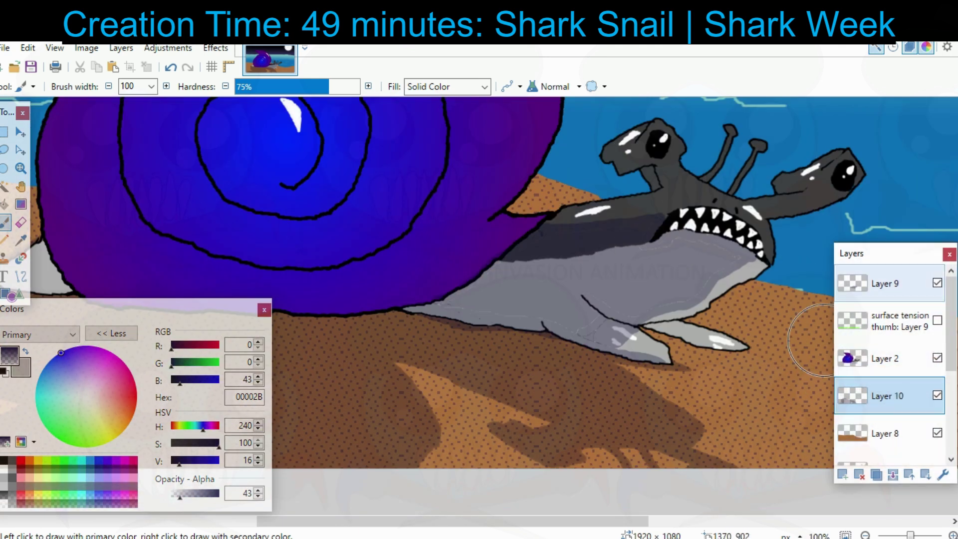
click(885, 284)
drag(505, 365, 443, 349)
key(ctrl+z)
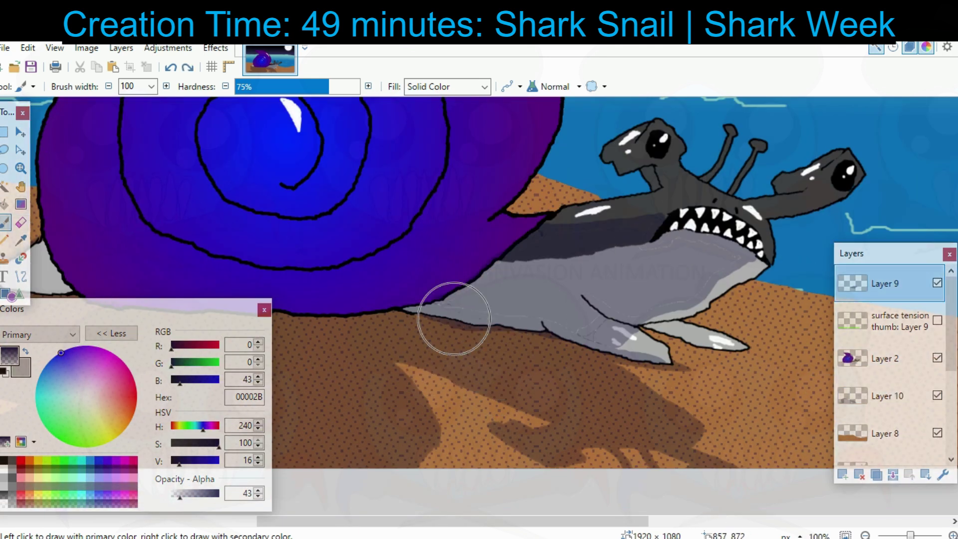
key(e)
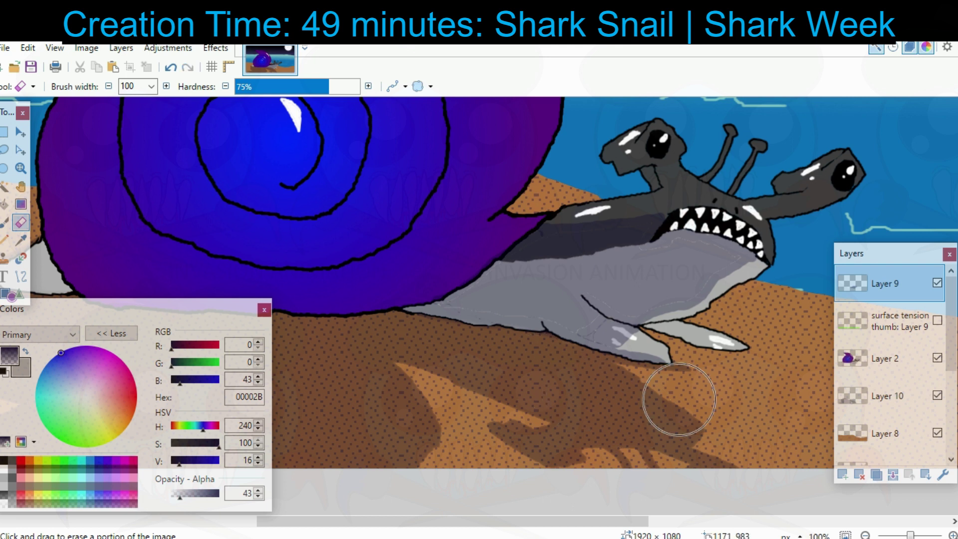
drag(773, 392, 719, 380)
Touch up the shadow's rear edge below the tail on Layer 10 with a 7-wide brush in the sampled shadow colour.
click(885, 359)
click(887, 396)
click(152, 87)
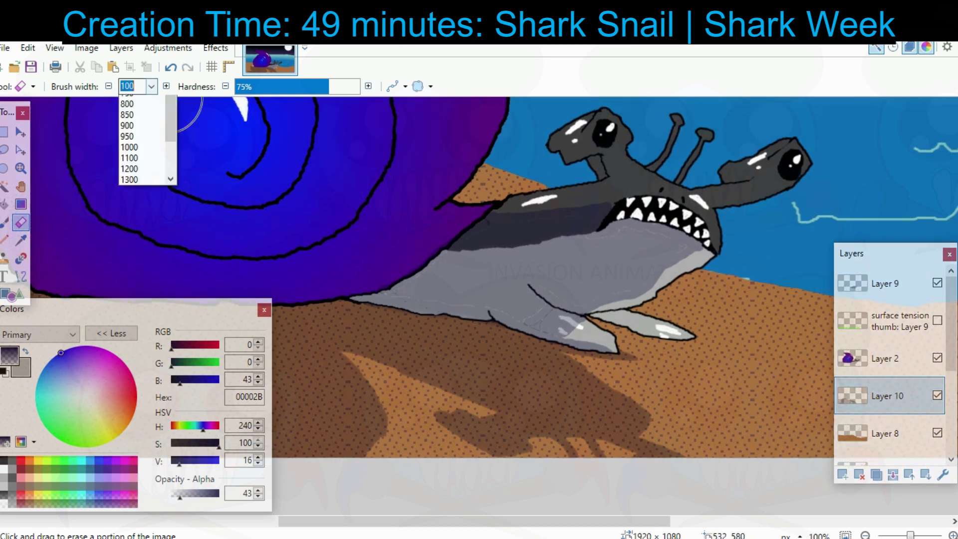
text(7)
key(Return)
mouse_move(97, 171)
mouse_down()
mouse_move(609, 263)
mouse_move(573, 225)
mouse_up()
click(20, 240)
click(425, 367)
click(5, 223)
drag(380, 383, 382, 391)
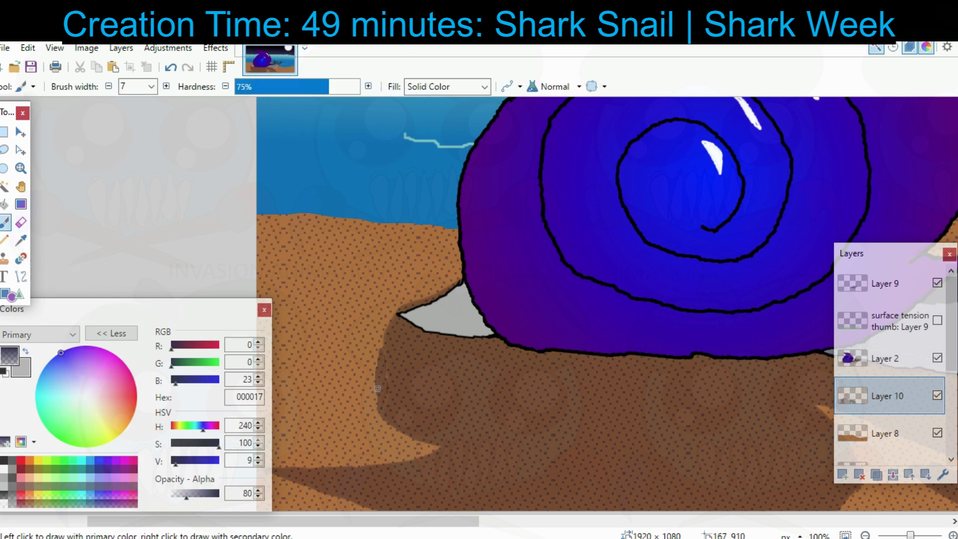
Soften the cast shadow on Layer 10 with the Unfocus blur at a reduced radius.
drag(497, 254, 375, 229)
drag(667, 337, 344, 325)
scroll(484, 279, down, 1)
scroll(720, 438, down, 1)
drag(720, 438, 783, 469)
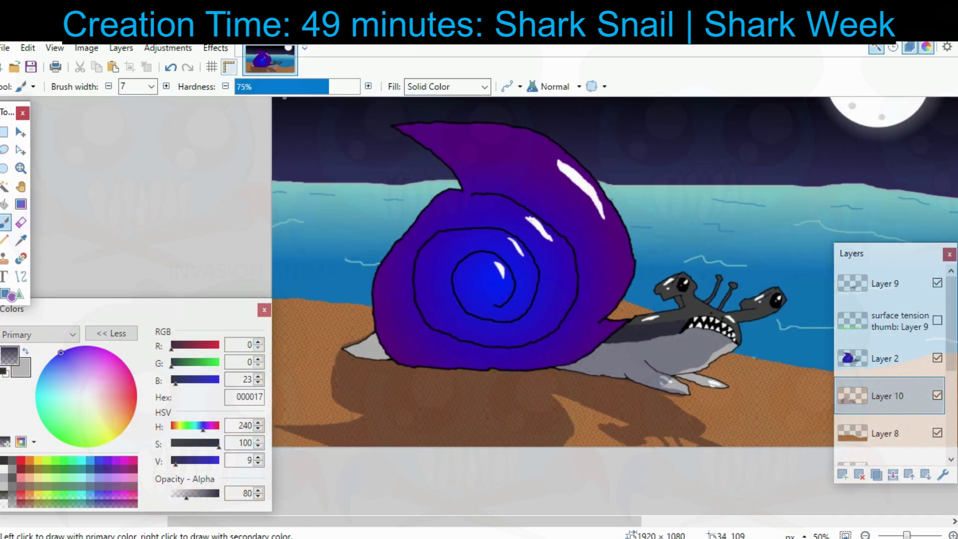
click(216, 48)
mouse_move(231, 122)
click(406, 259)
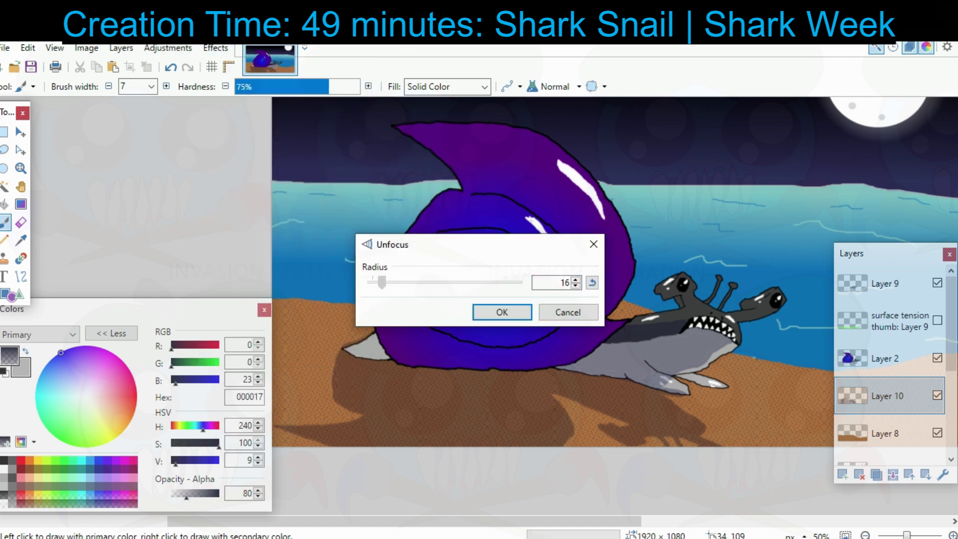
drag(382, 283, 372, 283)
click(502, 313)
On Layer 9, outline the shaded area inside the shell's outer edges with the 7-wide translucent dark brush.
drag(803, 400, 745, 402)
scroll(745, 402, up, 2)
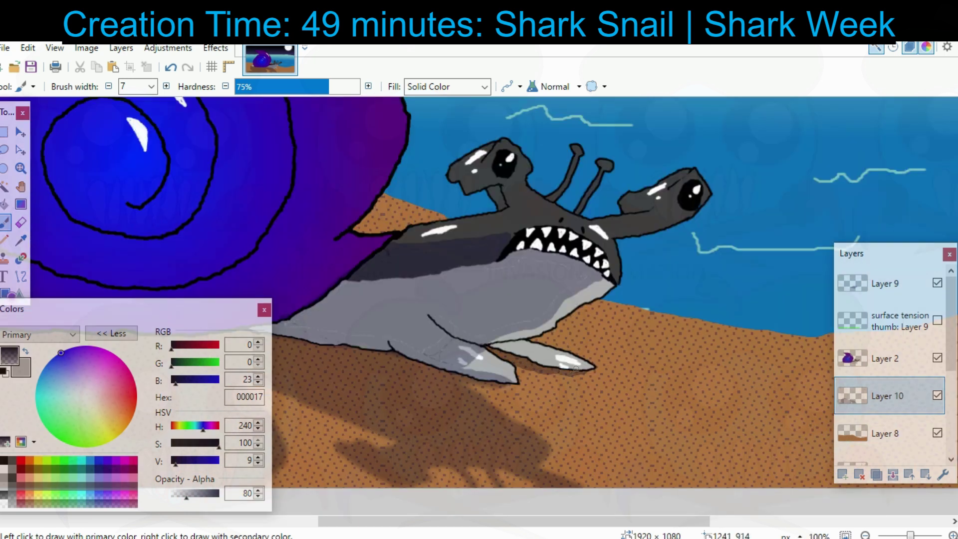
drag(530, 349, 661, 455)
drag(568, 379, 666, 379)
click(880, 284)
drag(506, 361, 663, 355)
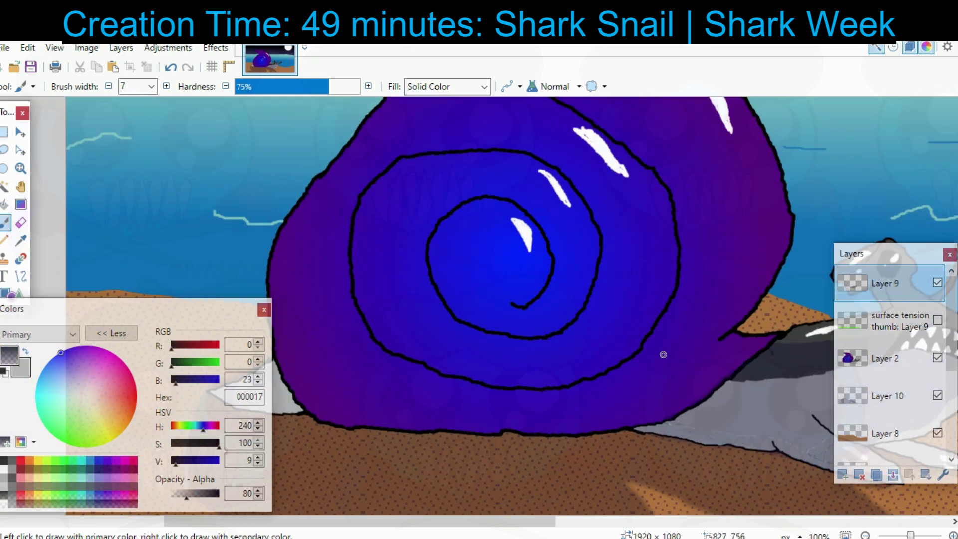
scroll(663, 354, down, 1)
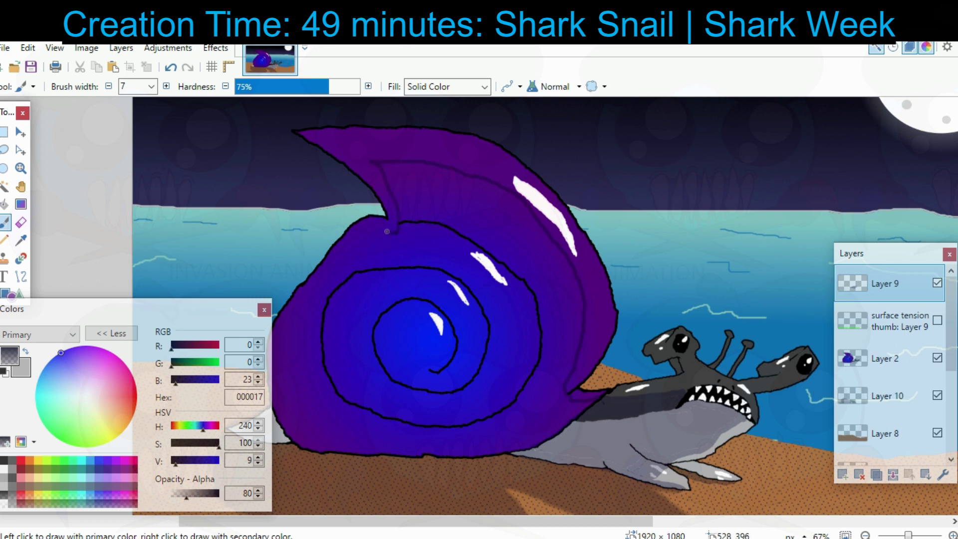
drag(287, 347, 285, 361)
mouse_move(295, 357)
mouse_down()
mouse_move(445, 322)
mouse_move(454, 365)
mouse_up()
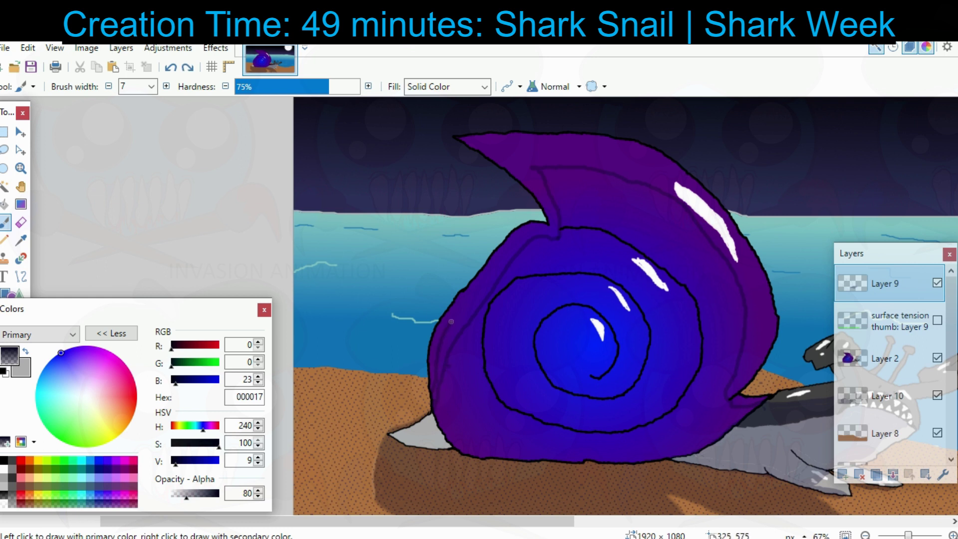
scroll(460, 348, down, 3)
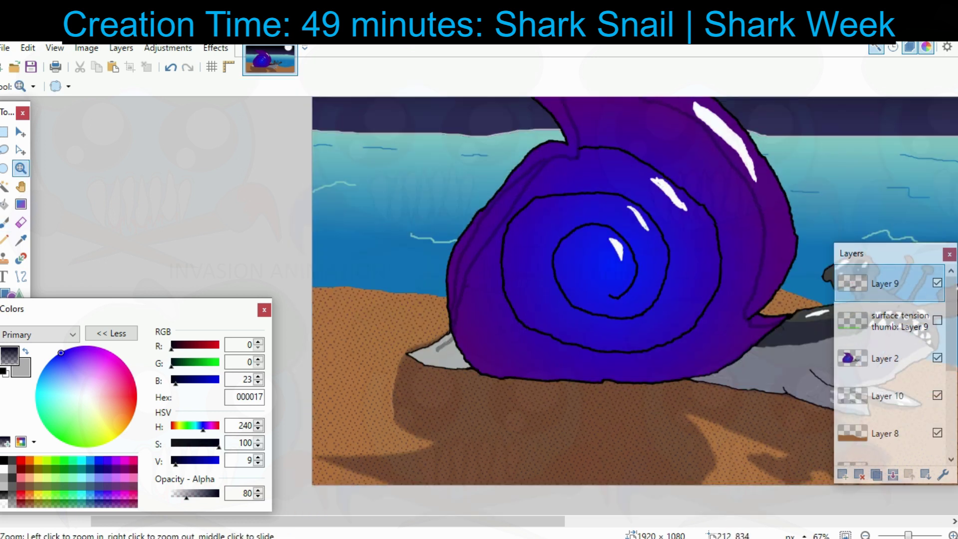
key(ctrl+z)
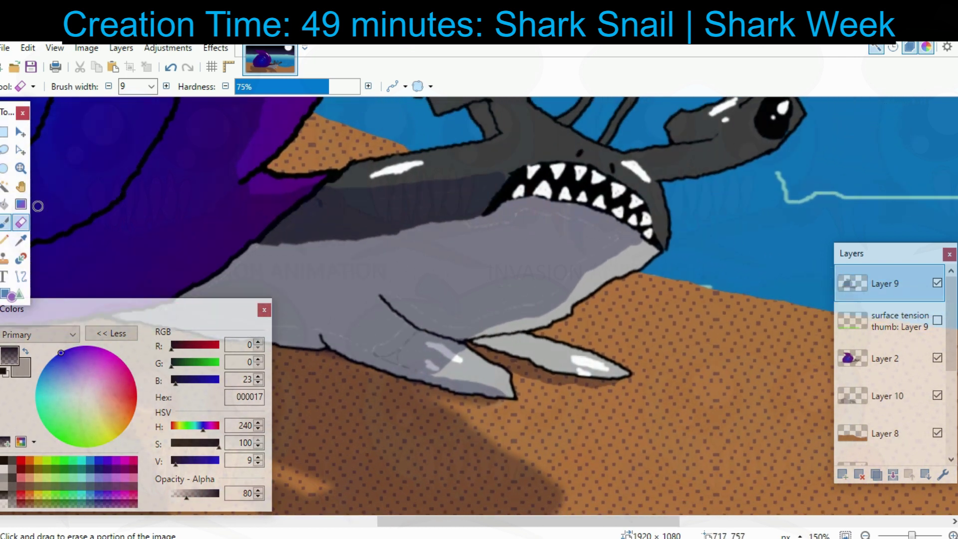
Reduce the brush width to 6 and shade the snail's far front fin on Layer 9.
click(5, 222)
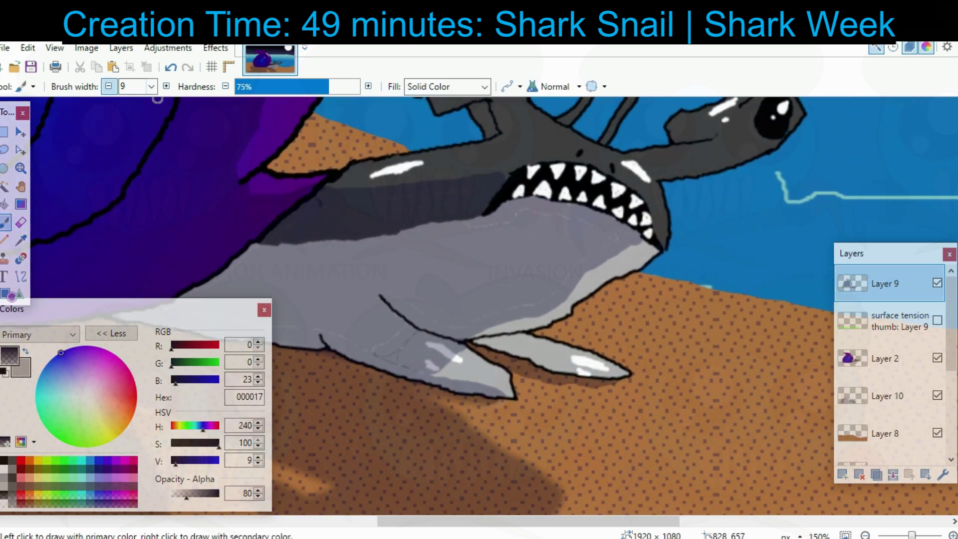
click(108, 86)
click(109, 87)
click(108, 87)
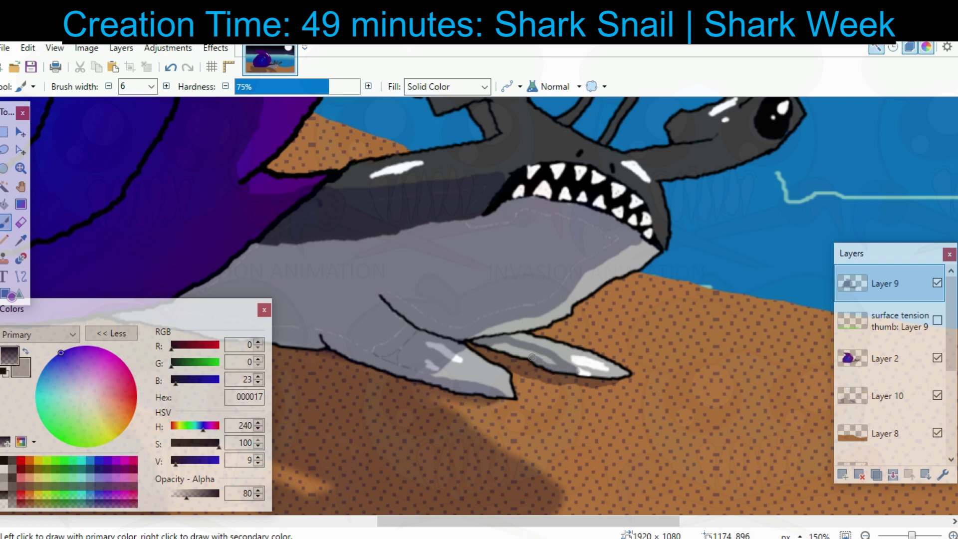
drag(546, 358, 531, 352)
Shade the undersides of both eyestalks and the two antennae, erasing the shading that spills onto the water.
mouse_move(650, 204)
mouse_down()
mouse_move(650, 310)
mouse_move(611, 390)
mouse_up()
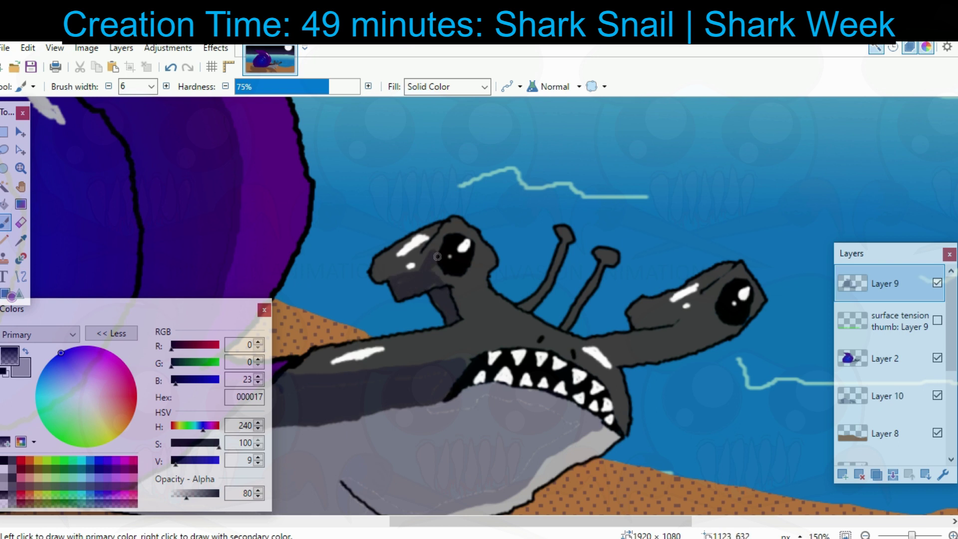
scroll(429, 269, right, 3)
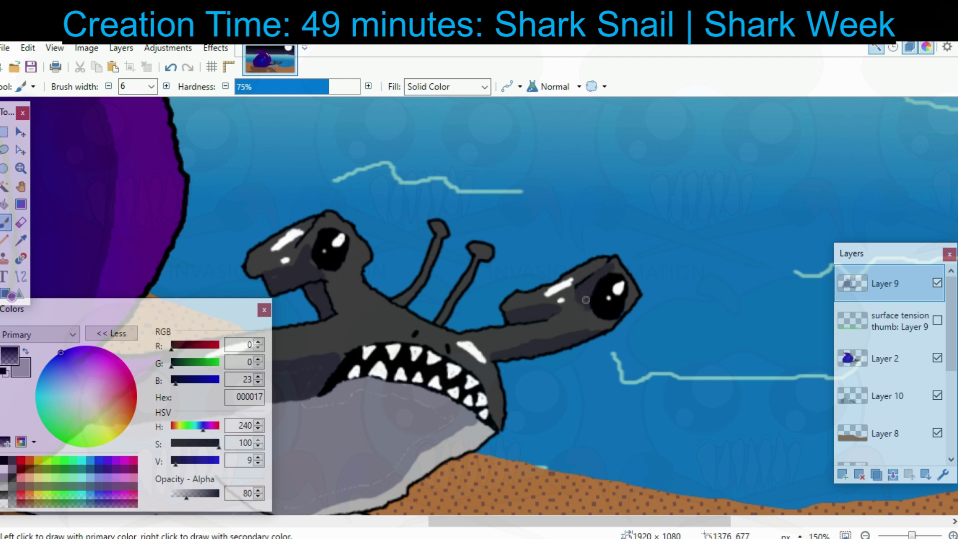
drag(626, 368, 774, 434)
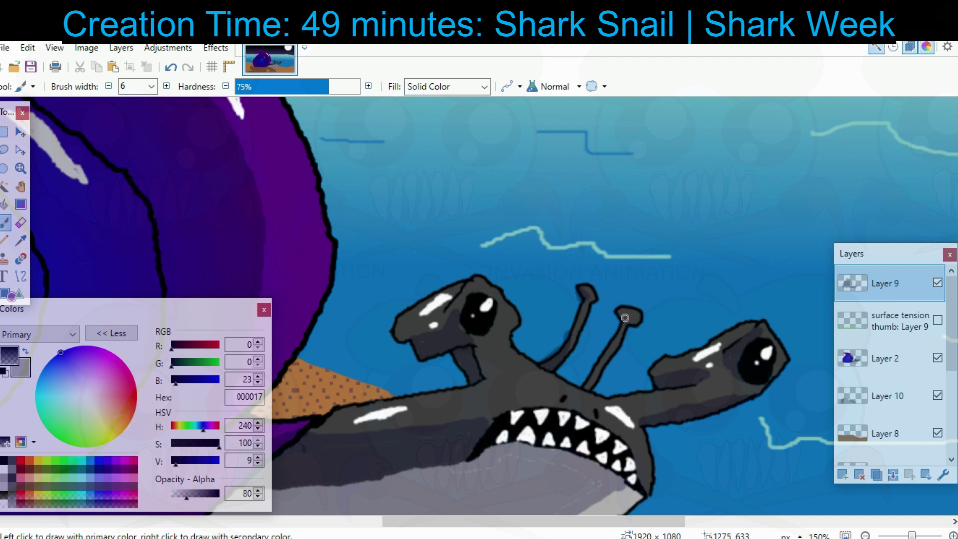
key(e)
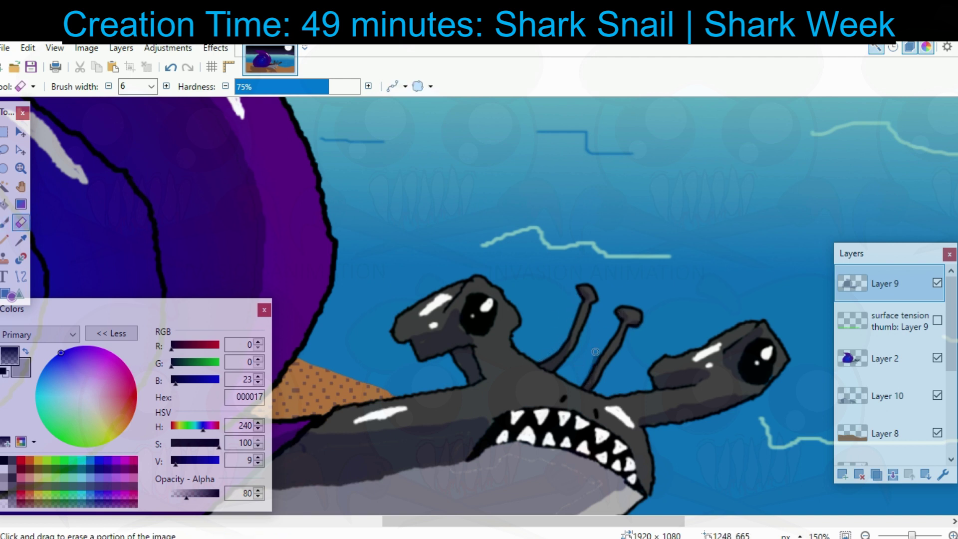
mouse_move(685, 315)
mouse_down()
mouse_move(723, 201)
mouse_move(621, 286)
mouse_up()
drag(528, 273, 545, 304)
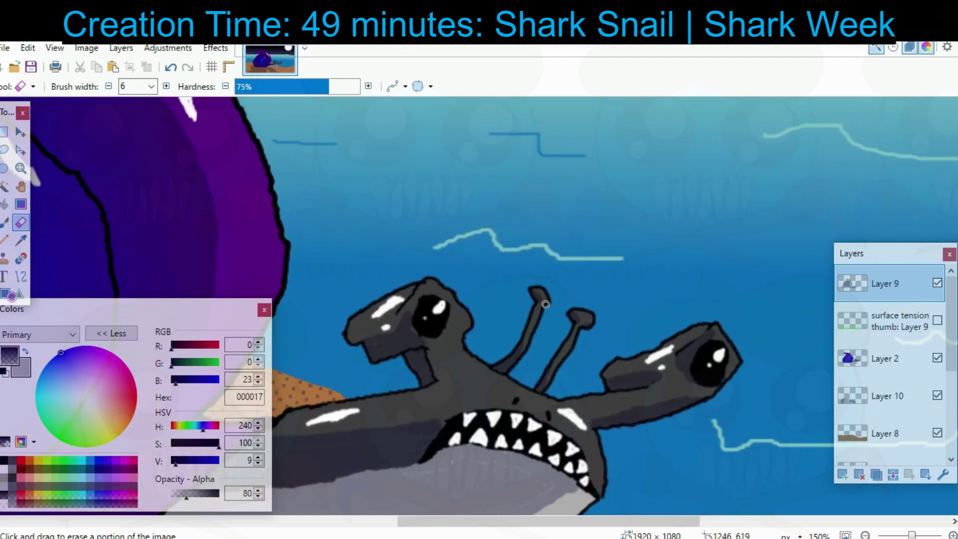
Shade the snail's upper back and the head around the antennae bases with the translucent dark brush.
key(b)
drag(456, 335, 568, 328)
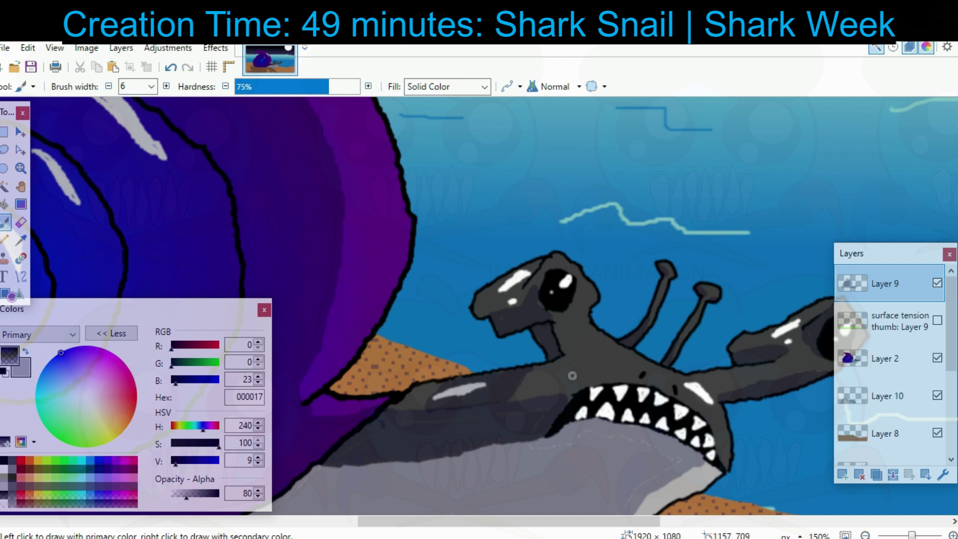
scroll(572, 375, right, 4)
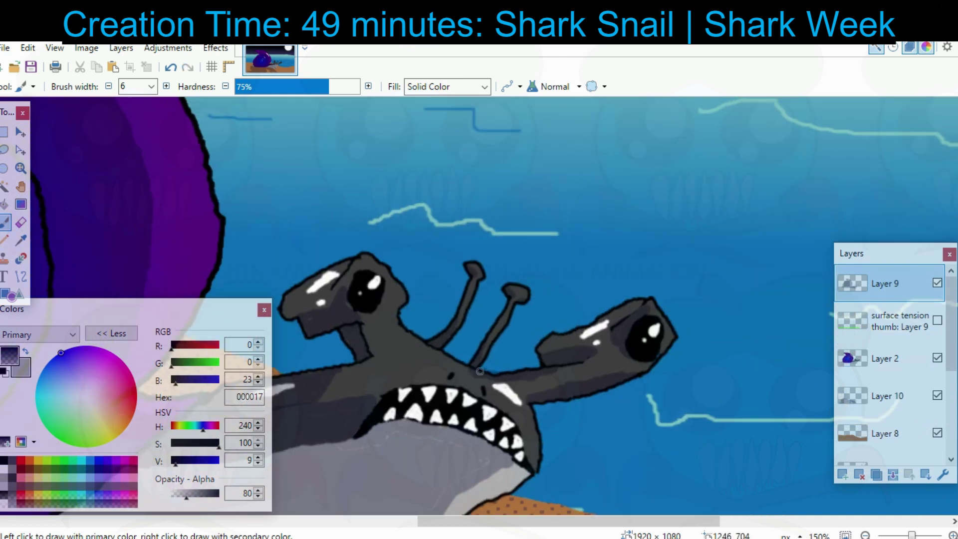
key(e)
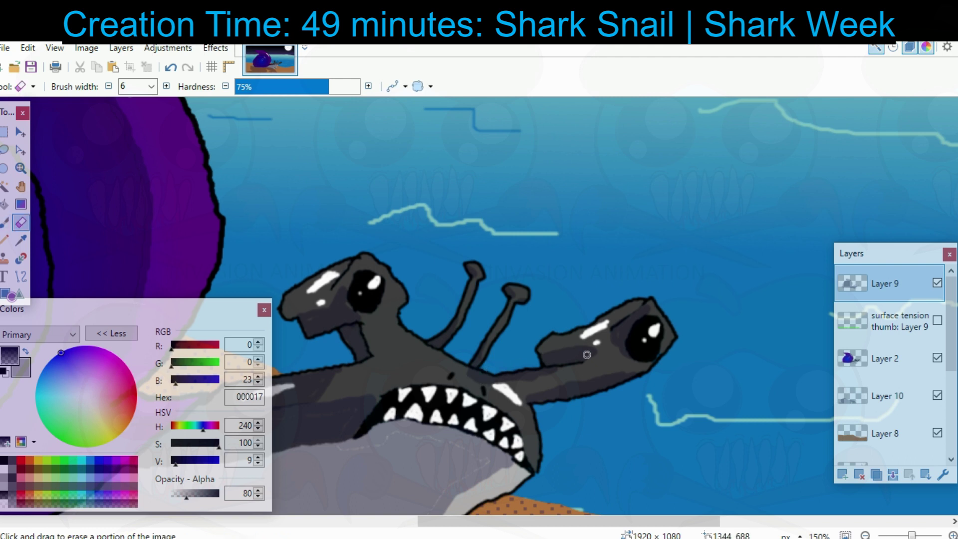
Sample the shell's blue 0523F7 on Layer 2 as the secondary colour and paint over the innermost spiral highlight.
scroll(587, 355, down, 3)
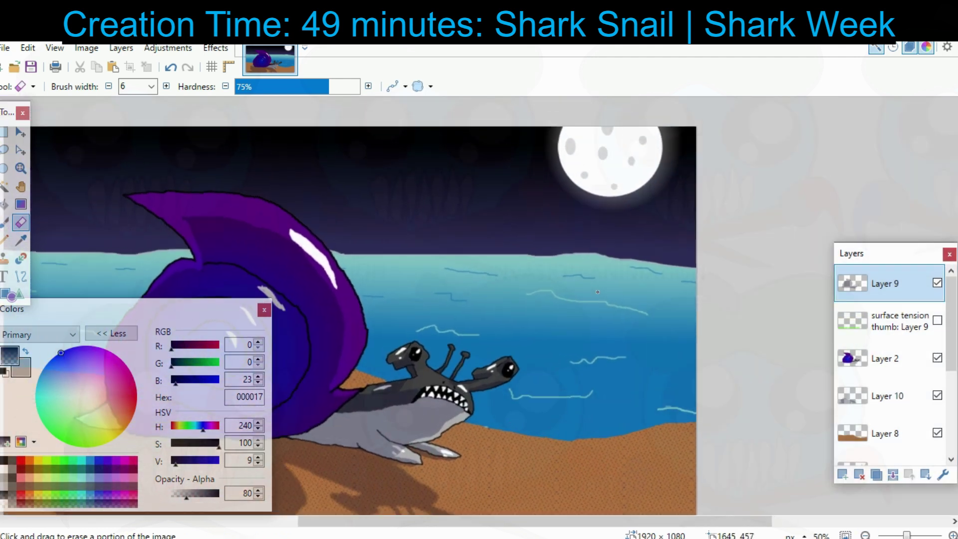
scroll(597, 292, left, 1)
drag(488, 195, 665, 182)
click(888, 358)
scroll(439, 312, up, 3)
key(k)
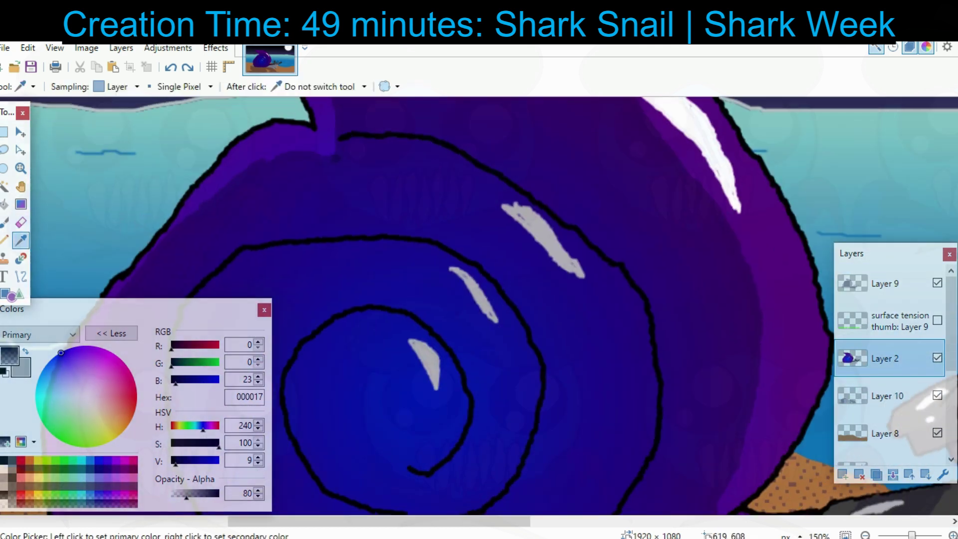
right_click(434, 390)
key(b)
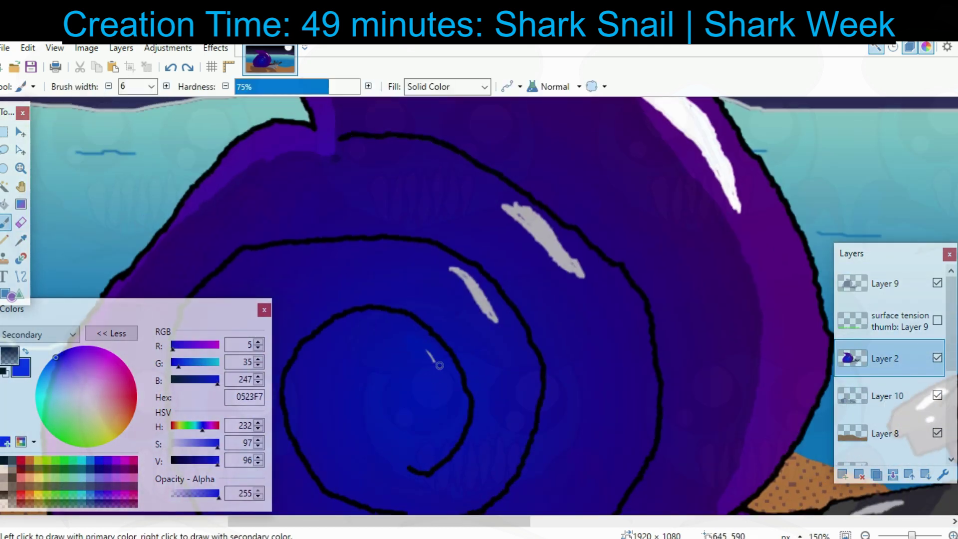
Sample the shell's blue 1C1AD5 and paint over the second highlight on the spiral.
key(k)
right_click(452, 344)
key(b)
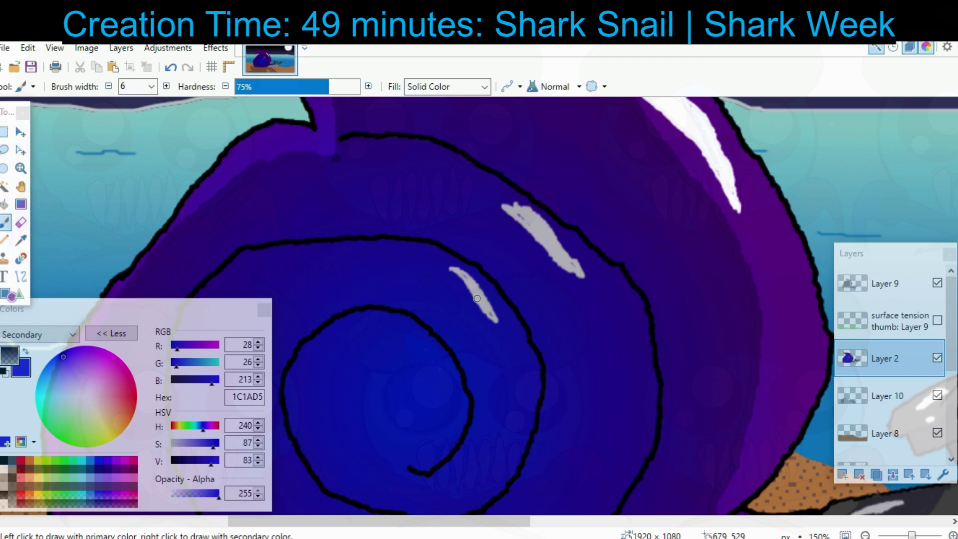
drag(477, 298, 456, 274)
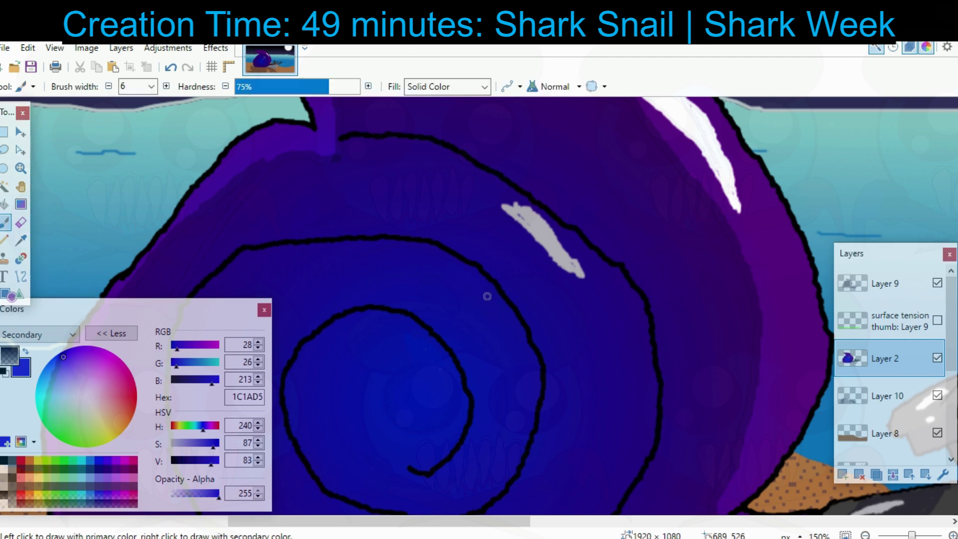
Sample the shell's blue 3010B7 as the secondary colour and flood-fill the grey highlight on the outer spiral at 68% tolerance.
drag(393, 235, 283, 325)
key(k)
right_click(468, 326)
key(b)
key(f)
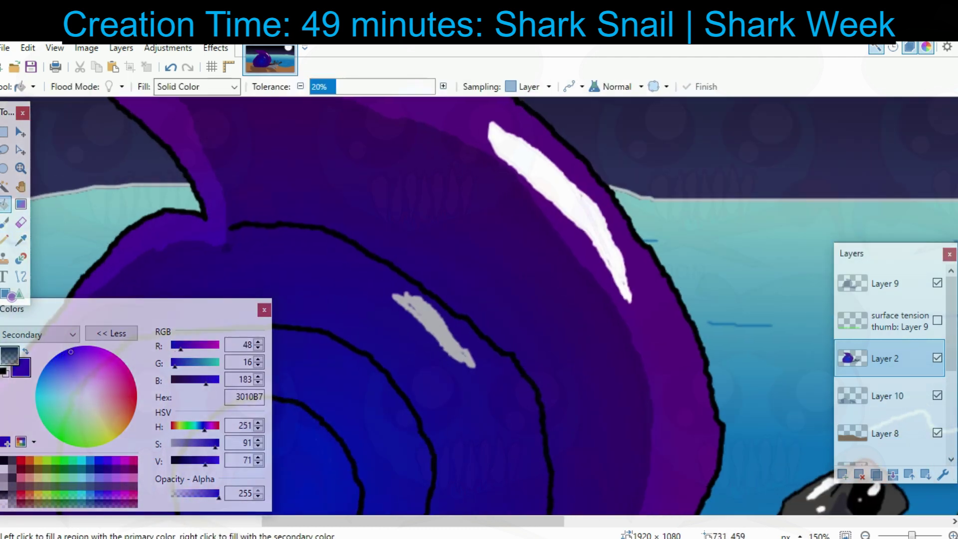
right_click(426, 313)
drag(336, 87, 396, 87)
drag(451, 237, 397, 277)
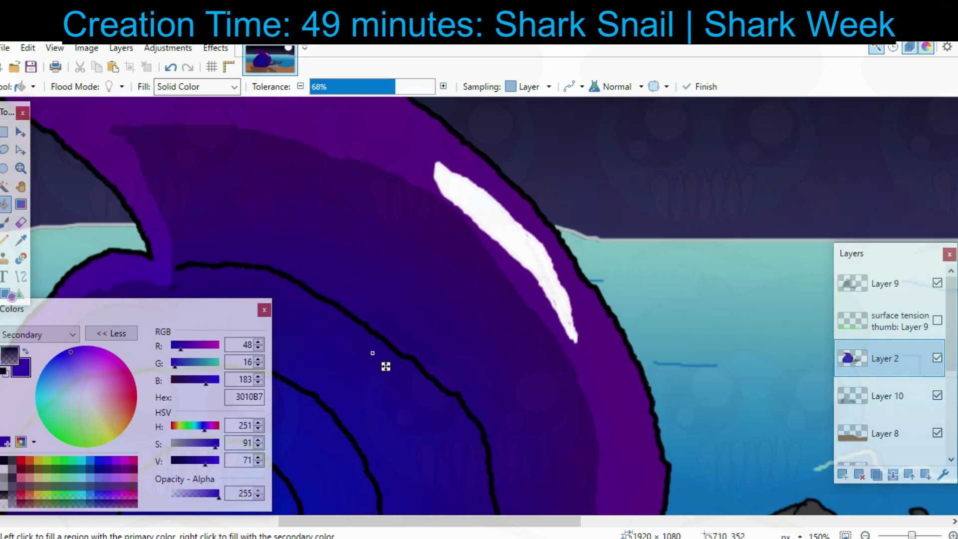
Sample dark grey 404040 as the secondary colour and paint over the highlight on the snail's back behind the head.
ctrl+scroll(509, 314, down, 4)
ctrl+scroll(370, 360, up, 1)
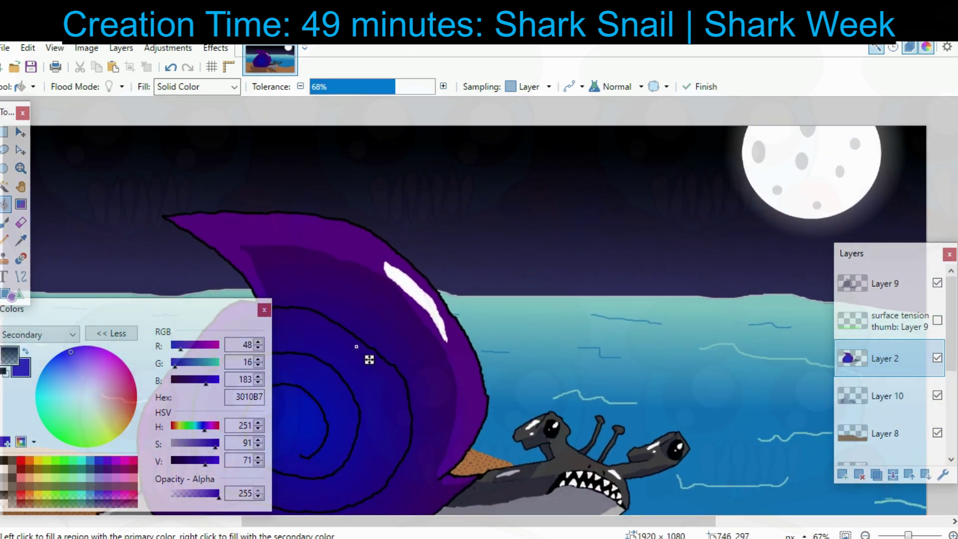
ctrl+scroll(369, 360, up, 5)
key(k)
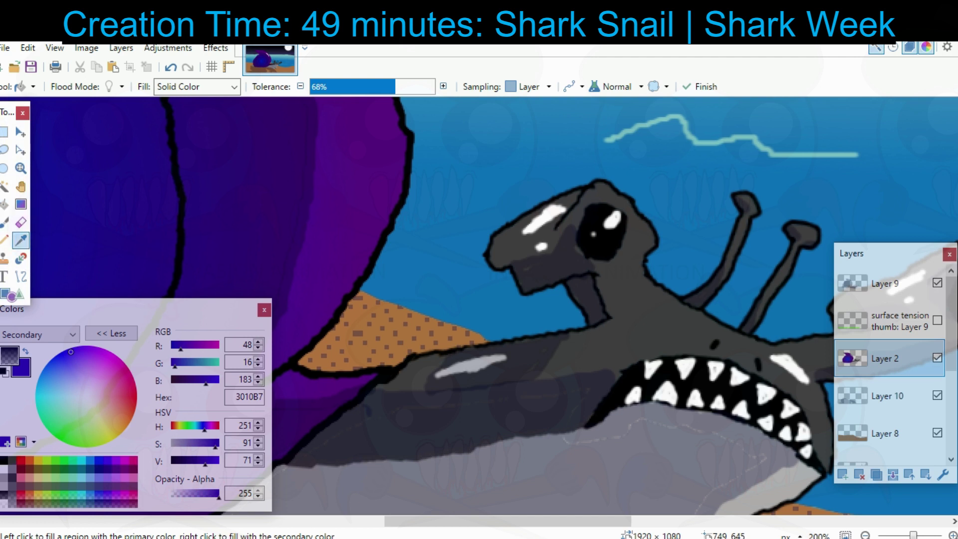
right_click(424, 368)
click(5, 223)
drag(441, 368, 469, 368)
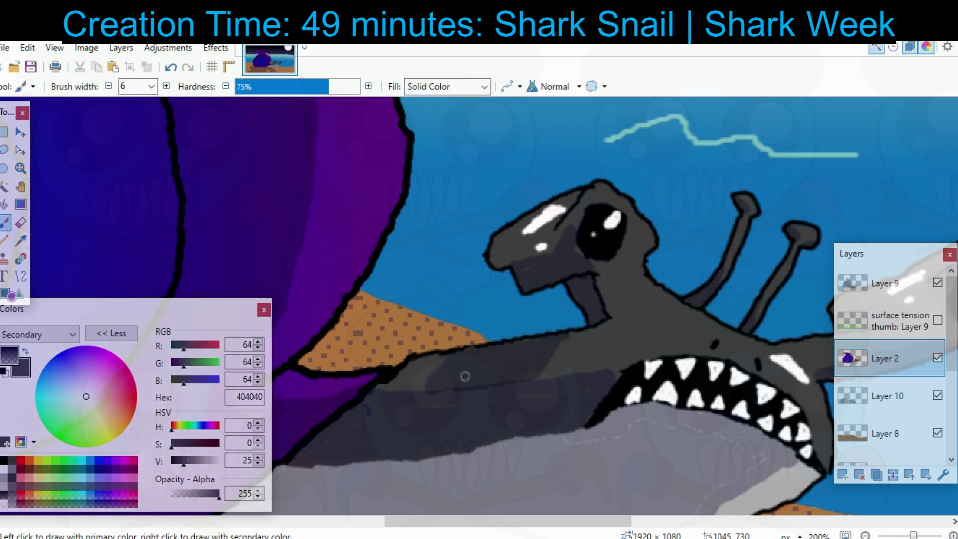
Sample grey AFAFAF as the secondary and white FFFFFF as the primary colour, and fill the near flipper's old highlight with the grey.
drag(571, 305, 501, 95)
click(20, 240)
right_click(439, 401)
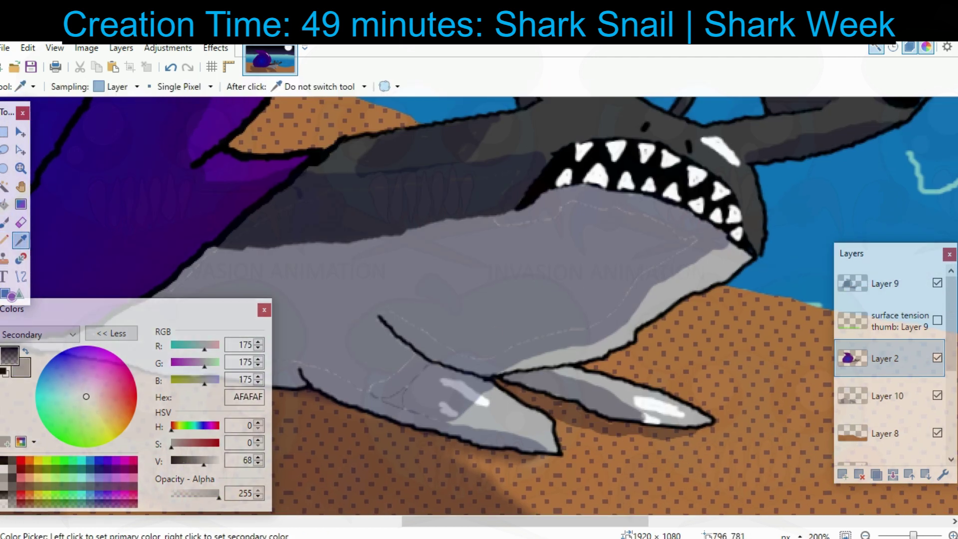
click(457, 389)
click(5, 204)
right_click(457, 387)
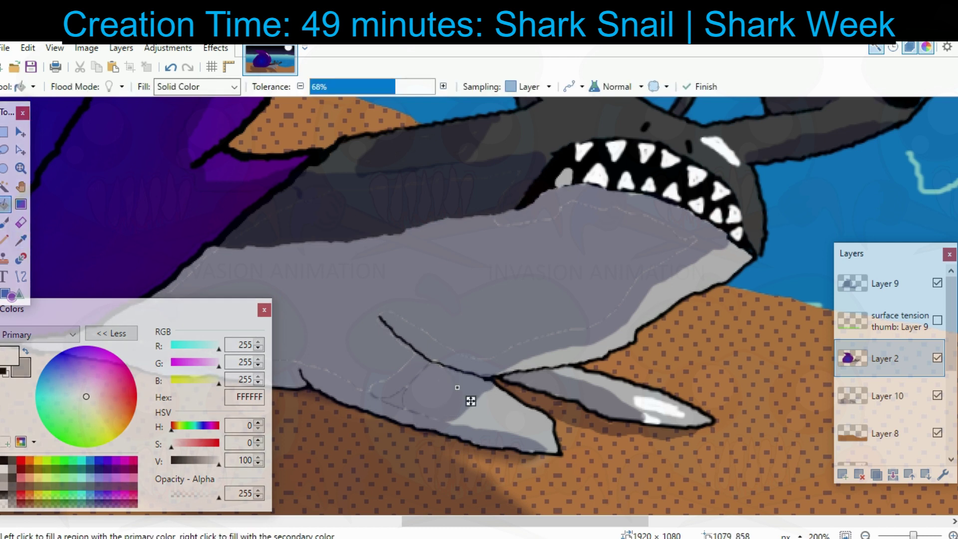
Paint a new white highlight along the upper edge of the near flipper's tip with a brush width of 4.
key(b)
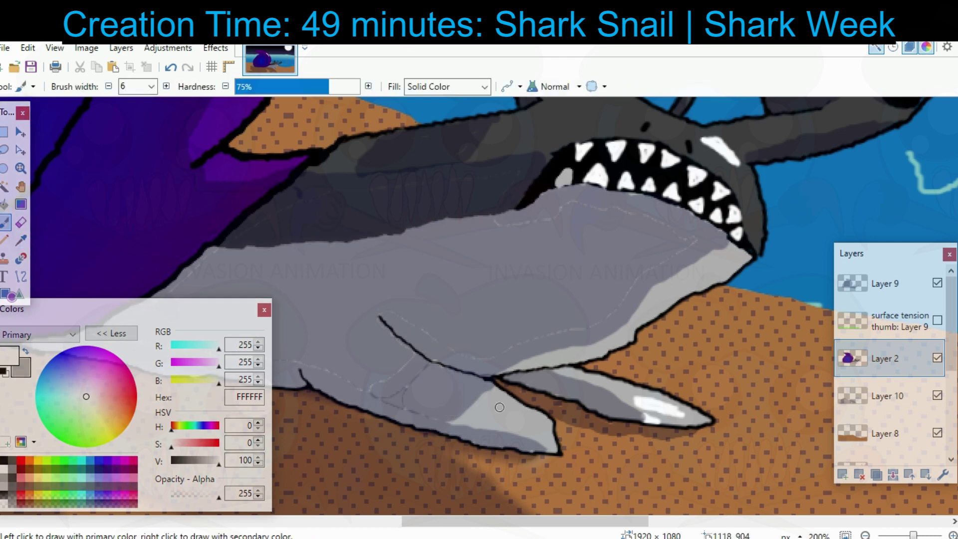
key(bracketleft)
key(bracketleft)
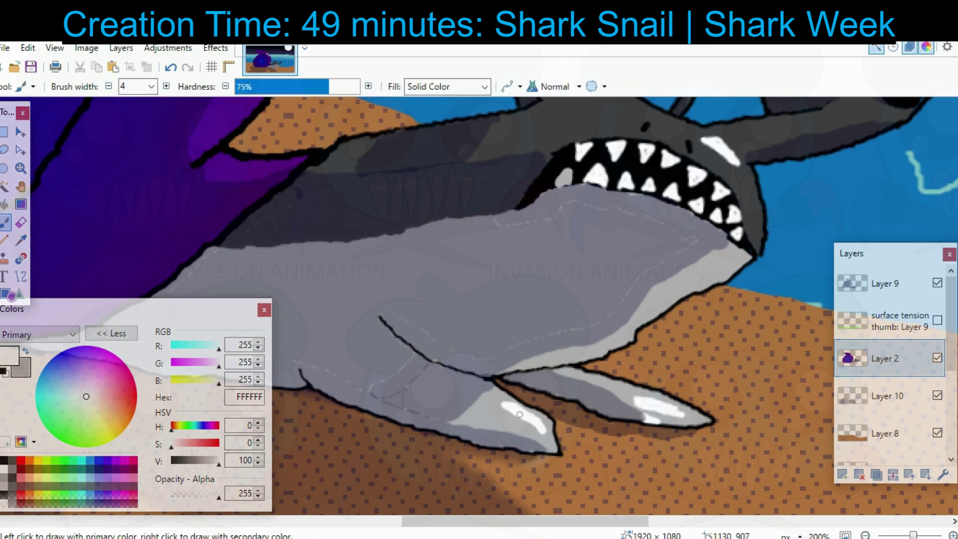
mouse_move(497, 424)
mouse_down()
mouse_move(496, 445)
mouse_move(337, 334)
mouse_up()
Paint white highlights on the edge of the head beside the mouth corner and on both antenna tips.
mouse_move(569, 192)
mouse_down()
mouse_move(555, 419)
mouse_move(453, 353)
mouse_up()
click(477, 295)
scroll(480, 300, up, 3)
scroll(426, 316, left, 1)
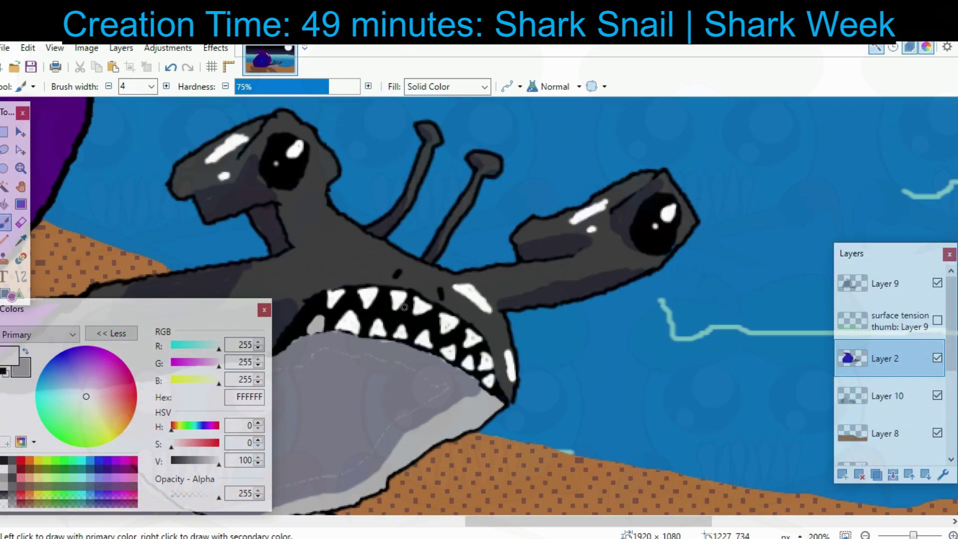
scroll(445, 327, up, 3)
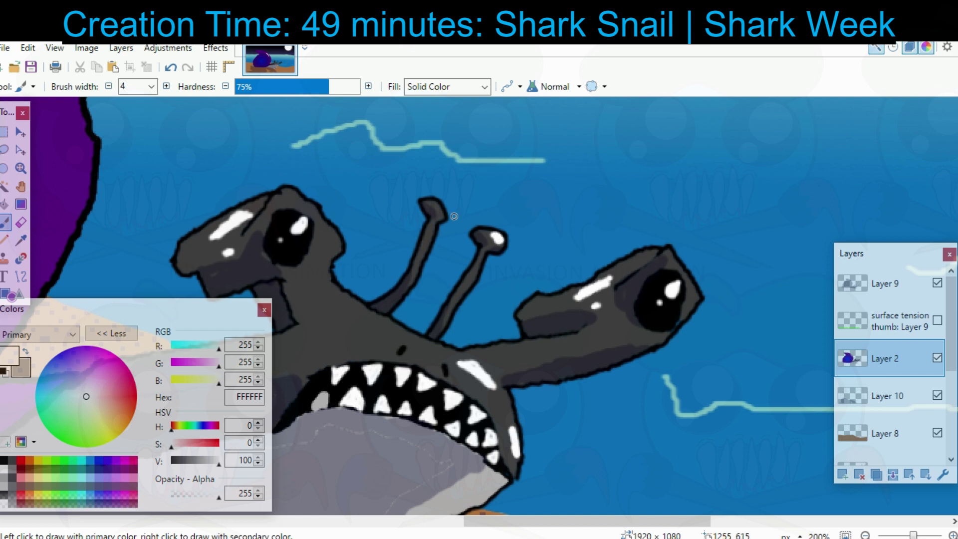
drag(438, 213, 441, 214)
mouse_move(487, 244)
mouse_down()
mouse_move(548, 290)
mouse_move(536, 255)
mouse_move(436, 231)
mouse_up()
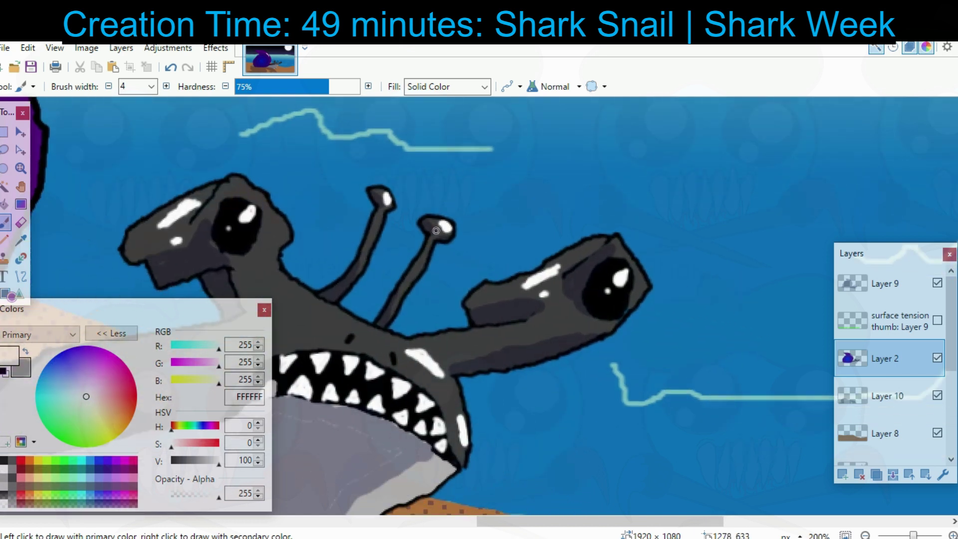
drag(284, 397, 423, 310)
scroll(424, 309, down, 5)
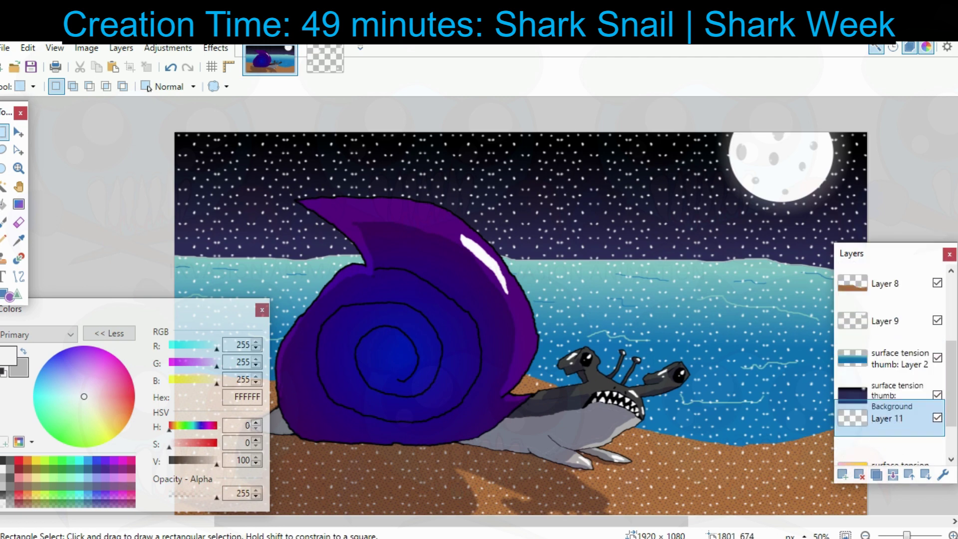
Paint a translucent blue 005796 band along the shoreline on Layer 12 with a brush width of 60 and opacity 136.
drag(566, 249, 501, 243)
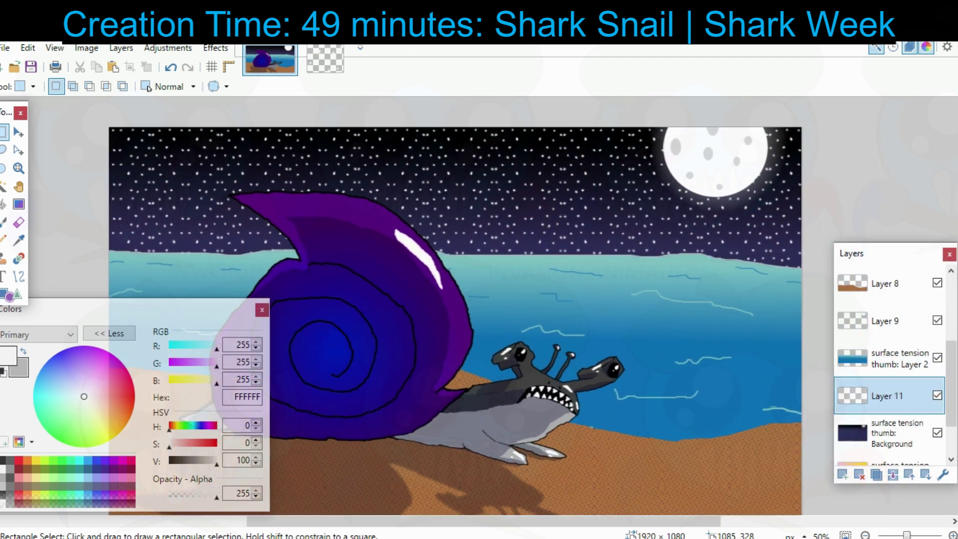
mouse_move(380, 306)
mouse_down()
mouse_move(301, 308)
mouse_move(409, 298)
mouse_up()
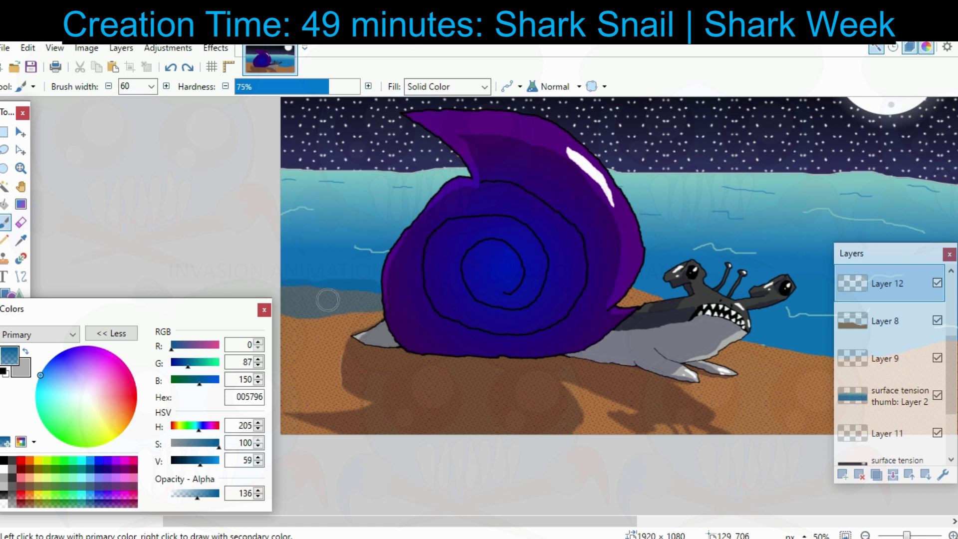
drag(624, 290, 355, 238)
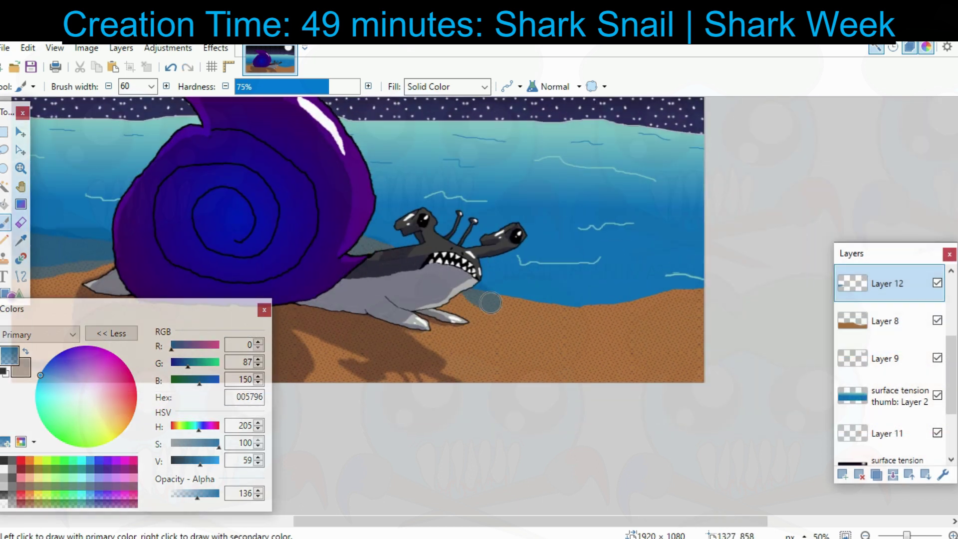
mouse_move(488, 301)
mouse_down()
mouse_move(601, 314)
mouse_move(709, 298)
mouse_move(523, 305)
mouse_up()
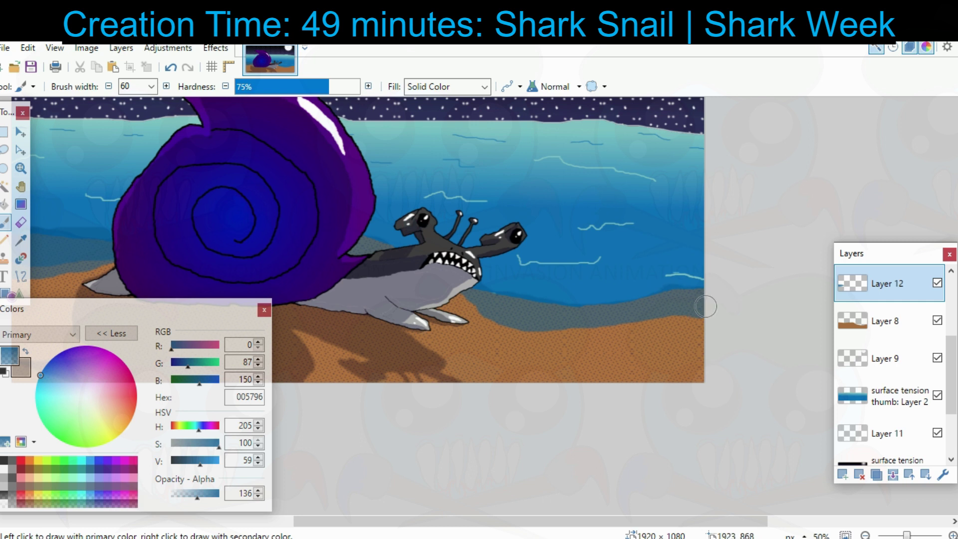
drag(639, 305, 574, 308)
drag(723, 381, 780, 437)
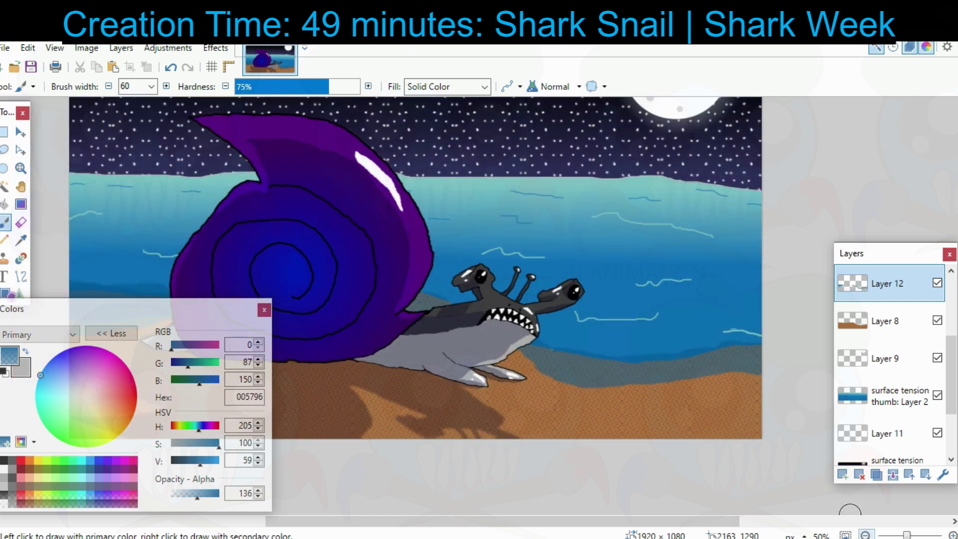
scroll(687, 426, down, 1)
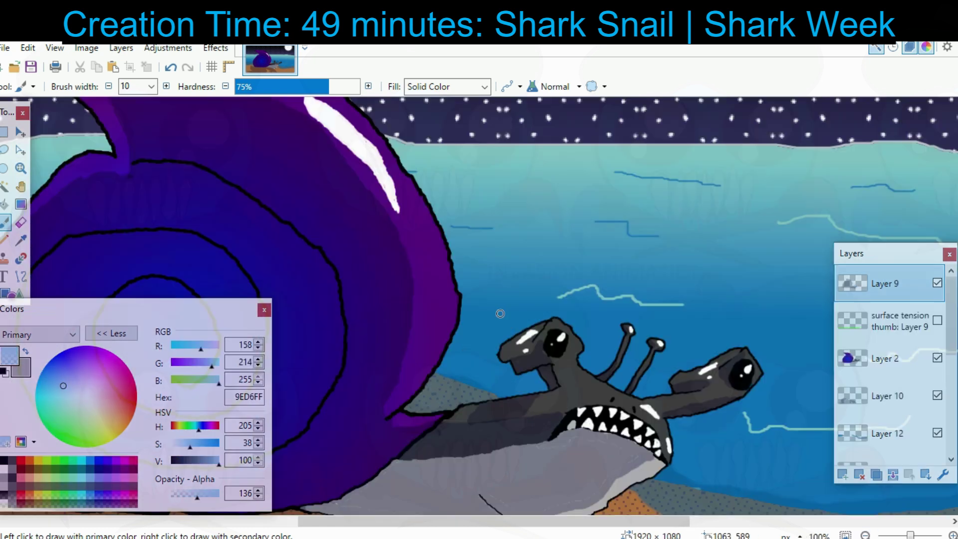
Try a moonlit rim along the shell's outer edge on Layer 9 with translucent blues 9ED6FF, 70C3FF and 4C84AD.
drag(459, 286, 414, 392)
key(ctrl+z)
drag(191, 445, 198, 445)
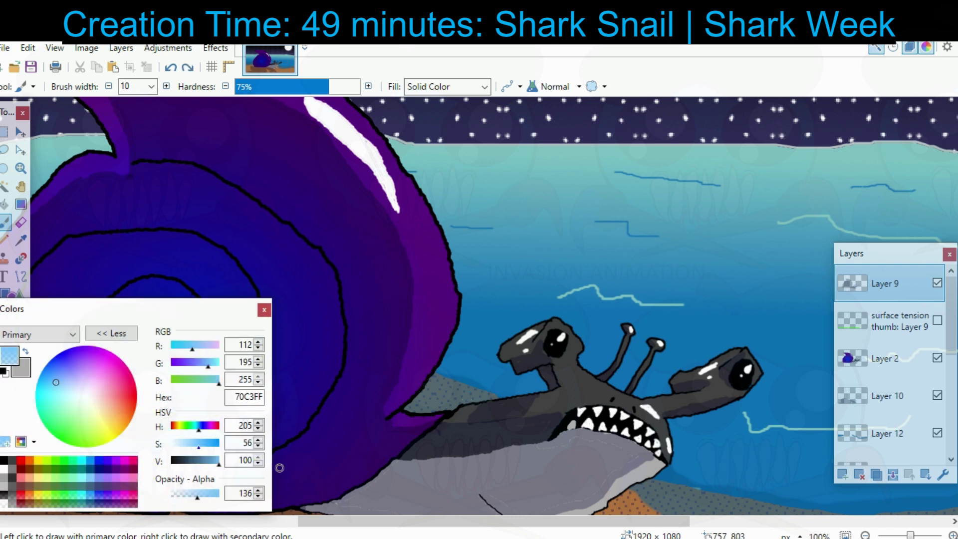
drag(448, 313, 438, 365)
key(ctrl+z)
drag(219, 461, 205, 461)
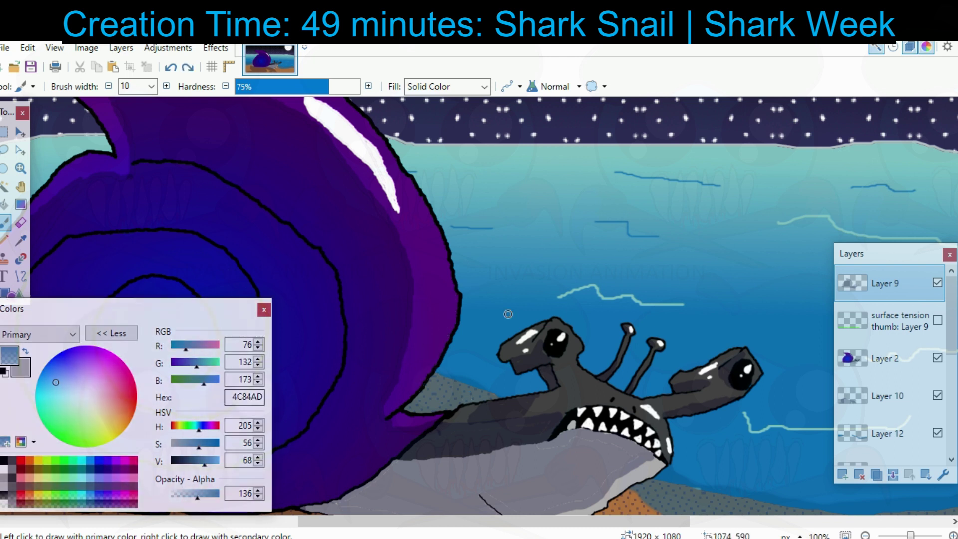
mouse_move(417, 389)
mouse_down()
mouse_move(446, 345)
mouse_move(435, 218)
mouse_move(455, 331)
mouse_up()
key(ctrl+z)
Try the shell's rim light in blue 0065AD, and in 5187AD at opacity 93, undoing the strokes.
click(218, 443)
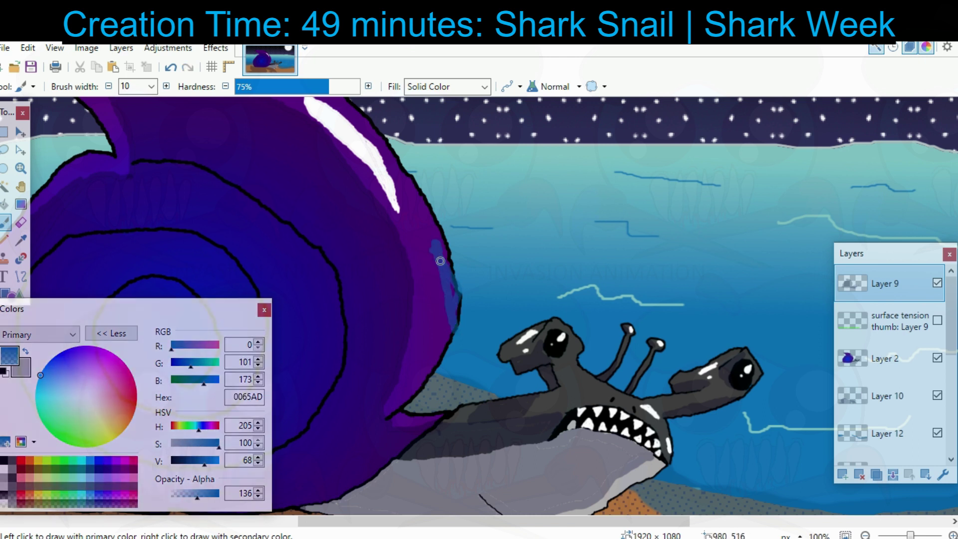
key(ctrl+z)
drag(218, 443, 197, 443)
drag(197, 494, 189, 494)
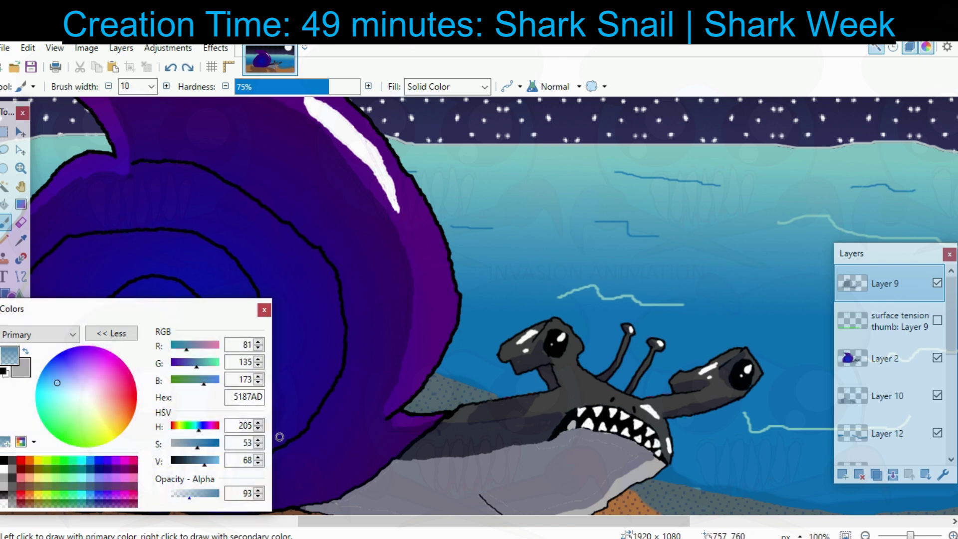
mouse_move(438, 270)
mouse_down()
mouse_move(454, 340)
mouse_move(400, 402)
mouse_up()
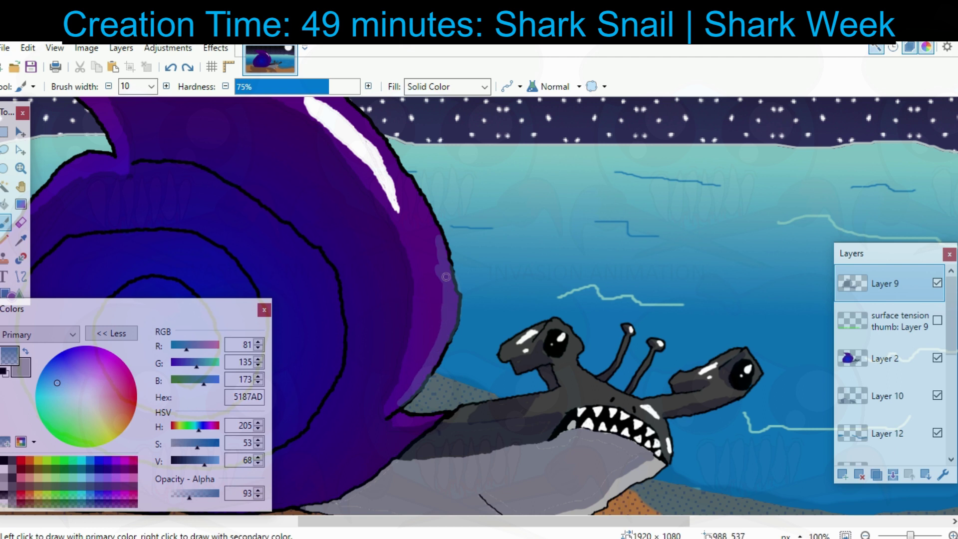
drag(432, 236, 402, 161)
click(866, 535)
click(865, 535)
scroll(554, 300, up, 1)
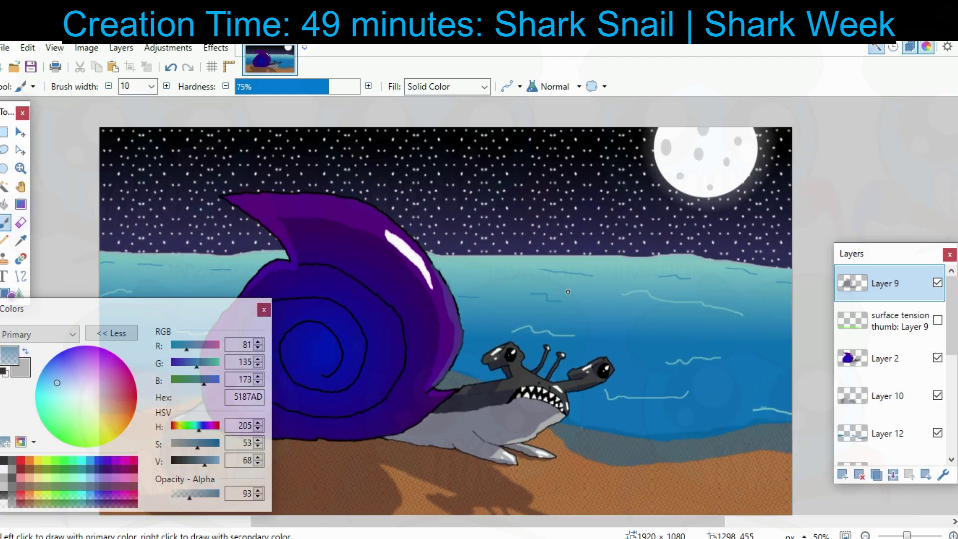
key(ctrl+z)
Paint a pale cyan B6FFFF rim light at opacity 62 and brush width 20 along the shell's outer edge and upper crest.
mouse_move(510, 321)
mouse_down()
mouse_move(519, 344)
mouse_move(493, 420)
mouse_up()
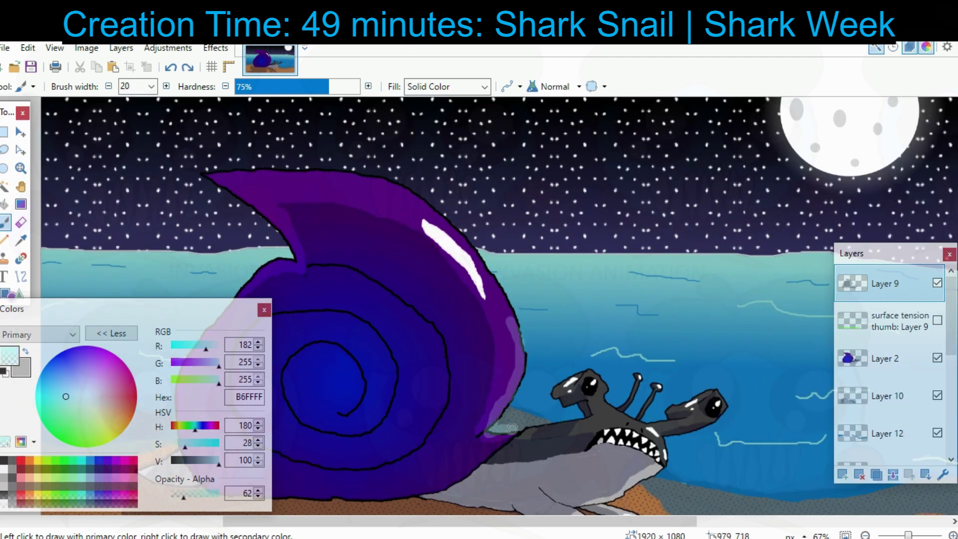
mouse_move(517, 371)
mouse_down()
mouse_move(481, 269)
mouse_move(376, 182)
mouse_move(300, 180)
mouse_up()
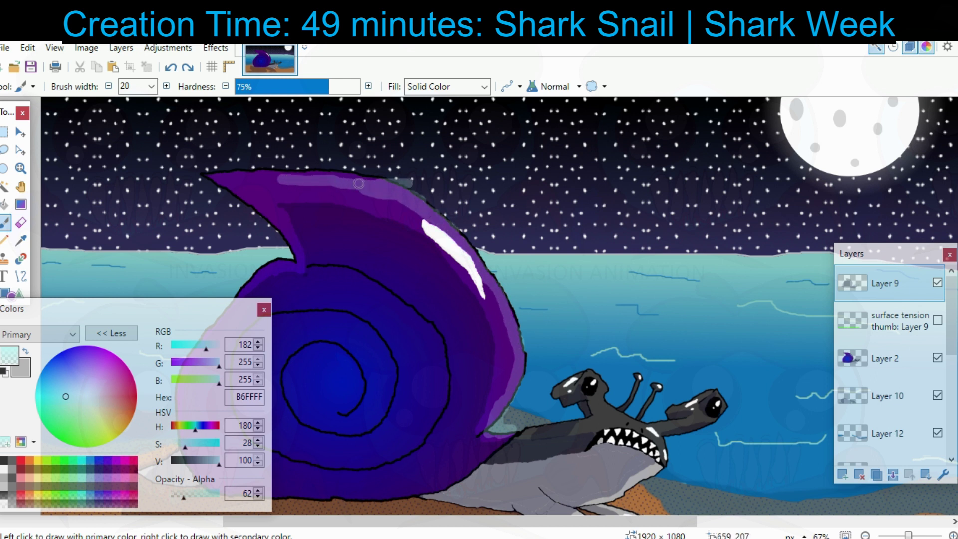
drag(389, 181, 299, 175)
scroll(253, 170, up, 3)
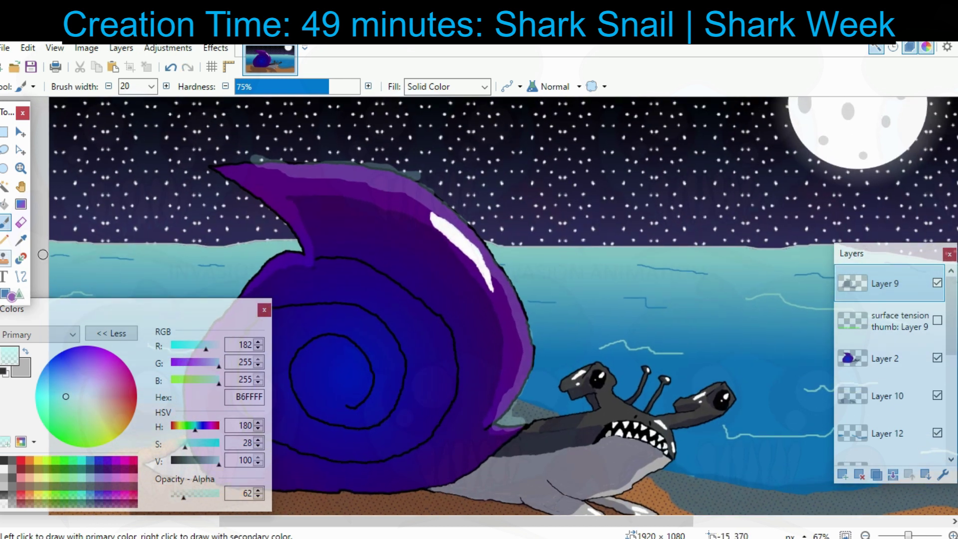
Erase the rim light that spills past the shell's outline onto the sky and water with an eraser width of 20.
key(e)
drag(238, 210, 328, 215)
mouse_move(391, 203)
mouse_down()
mouse_move(237, 183)
mouse_move(353, 208)
mouse_move(499, 262)
mouse_up()
mouse_move(535, 286)
mouse_down()
mouse_move(249, 136)
mouse_move(300, 182)
mouse_up()
scroll(259, 194, down, 2)
scroll(259, 195, right, 3)
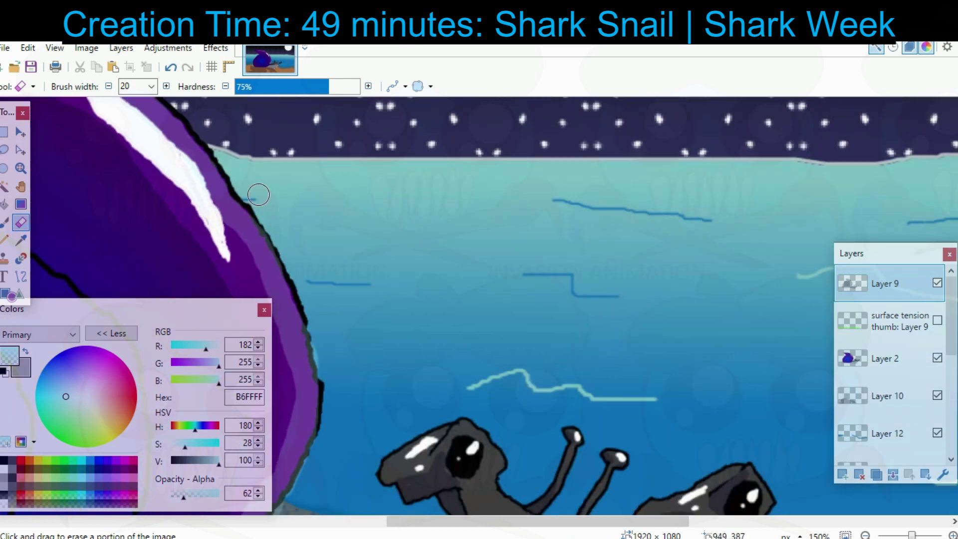
scroll(288, 268, down, 4)
mouse_move(437, 175)
mouse_down()
mouse_move(491, 133)
mouse_move(640, 154)
mouse_up()
mouse_move(524, 250)
mouse_down()
mouse_move(504, 300)
mouse_move(461, 357)
mouse_move(482, 299)
mouse_up()
Set the eraser width to 5 and erase the remaining rim-light spill where the shell's lower lip meets the back.
click(151, 86)
click(133, 138)
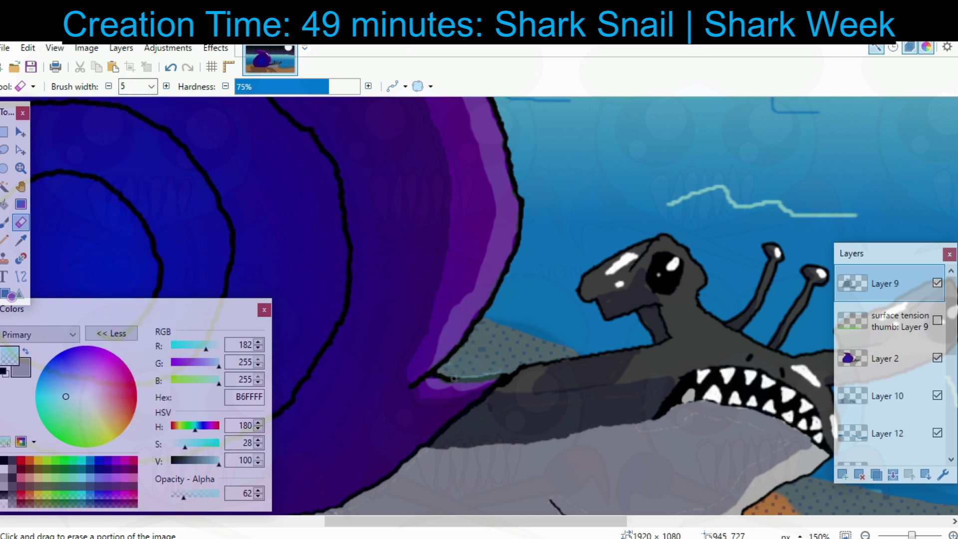
key(b)
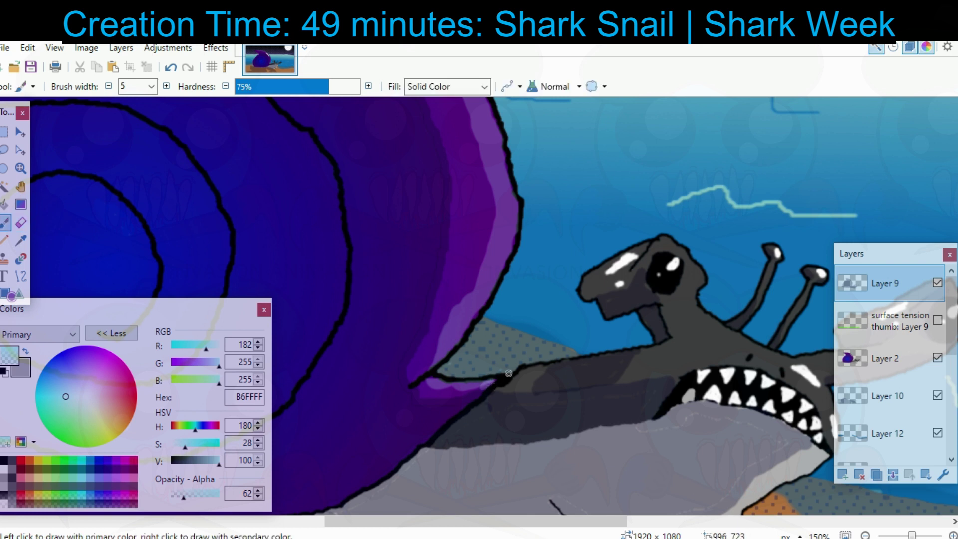
key(e)
drag(487, 306, 472, 328)
scroll(740, 443, down, 2)
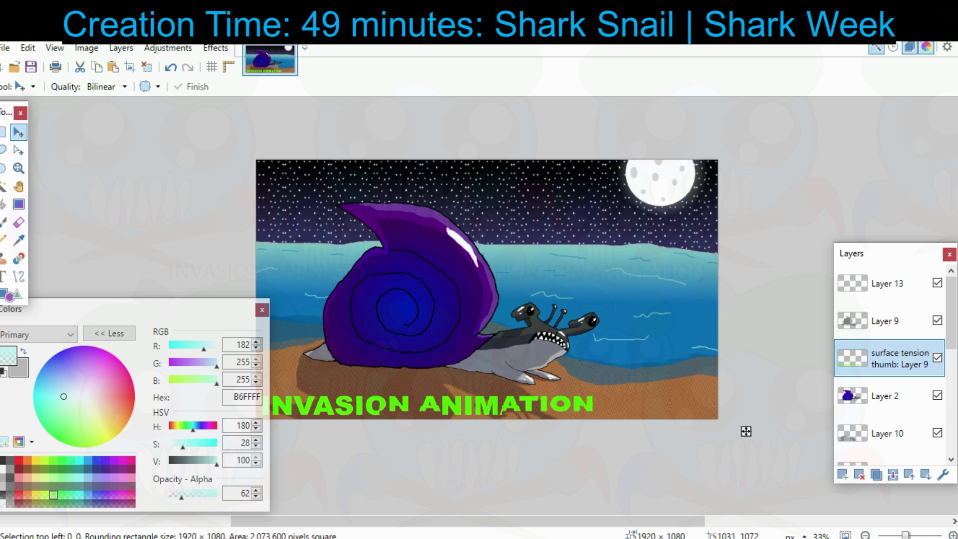
Move the INVASION ANIMATION text from the sand up to the top of the night sky.
drag(746, 431, 744, 204)
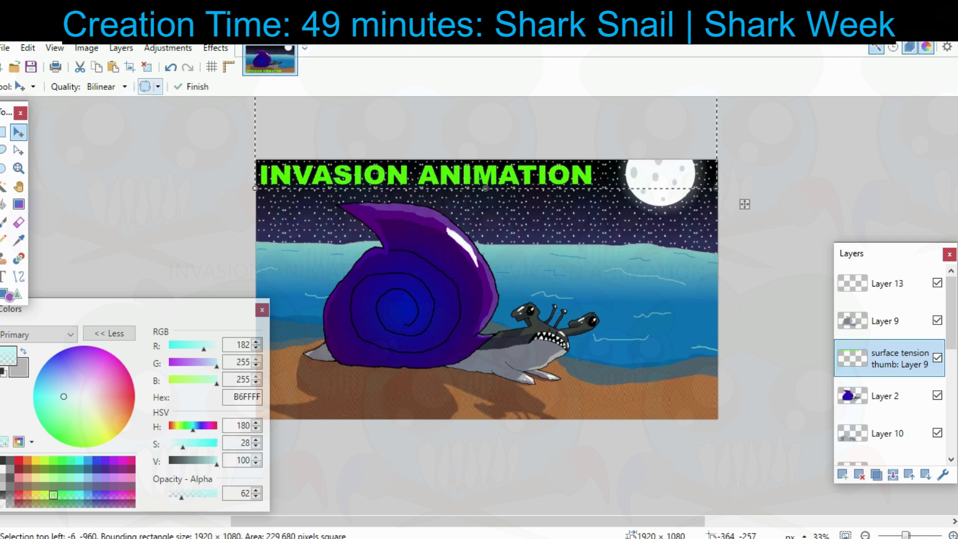